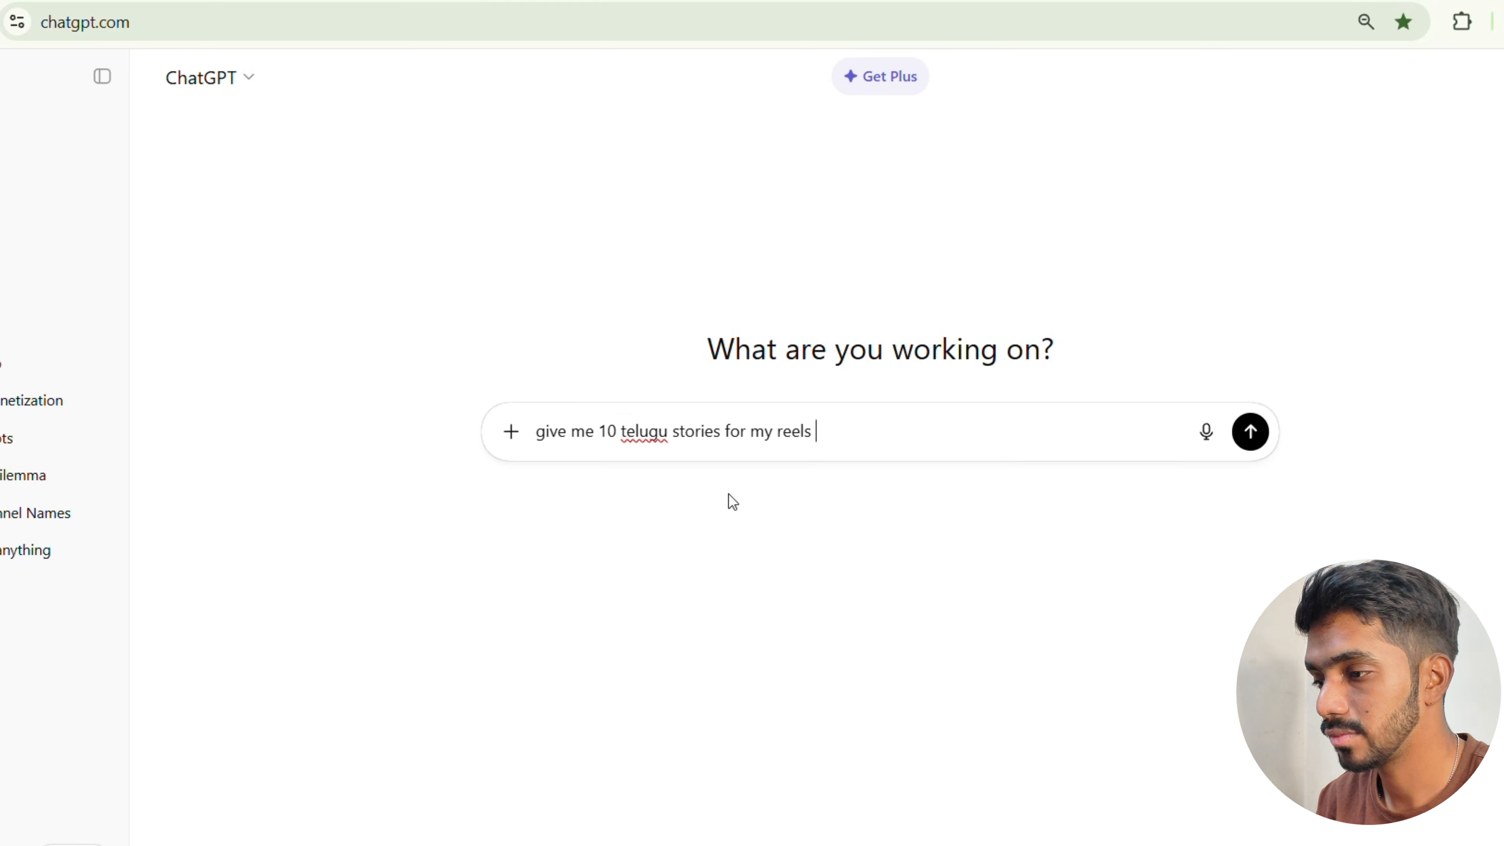
- Send the prompt "give me 10 telugu stories for my reels" and skim the reply
{"action": "key", "text": "Return"}
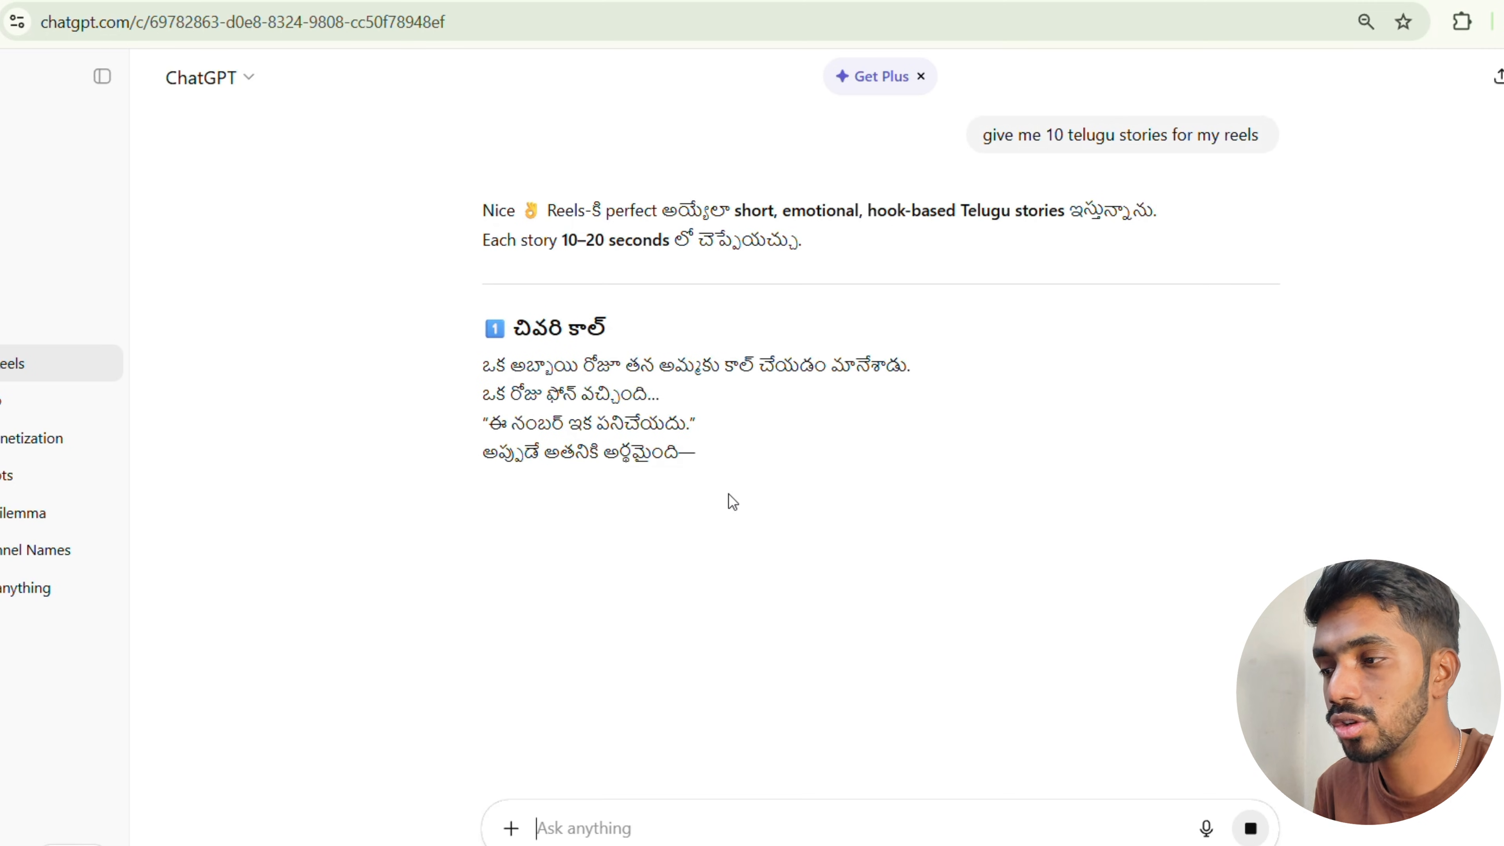
{"action": "scroll", "coordinate": [733, 503], "scroll_direction": "down", "scroll_amount": 3}
{"action": "scroll", "coordinate": [697, 463], "scroll_direction": "up", "scroll_amount": 2}
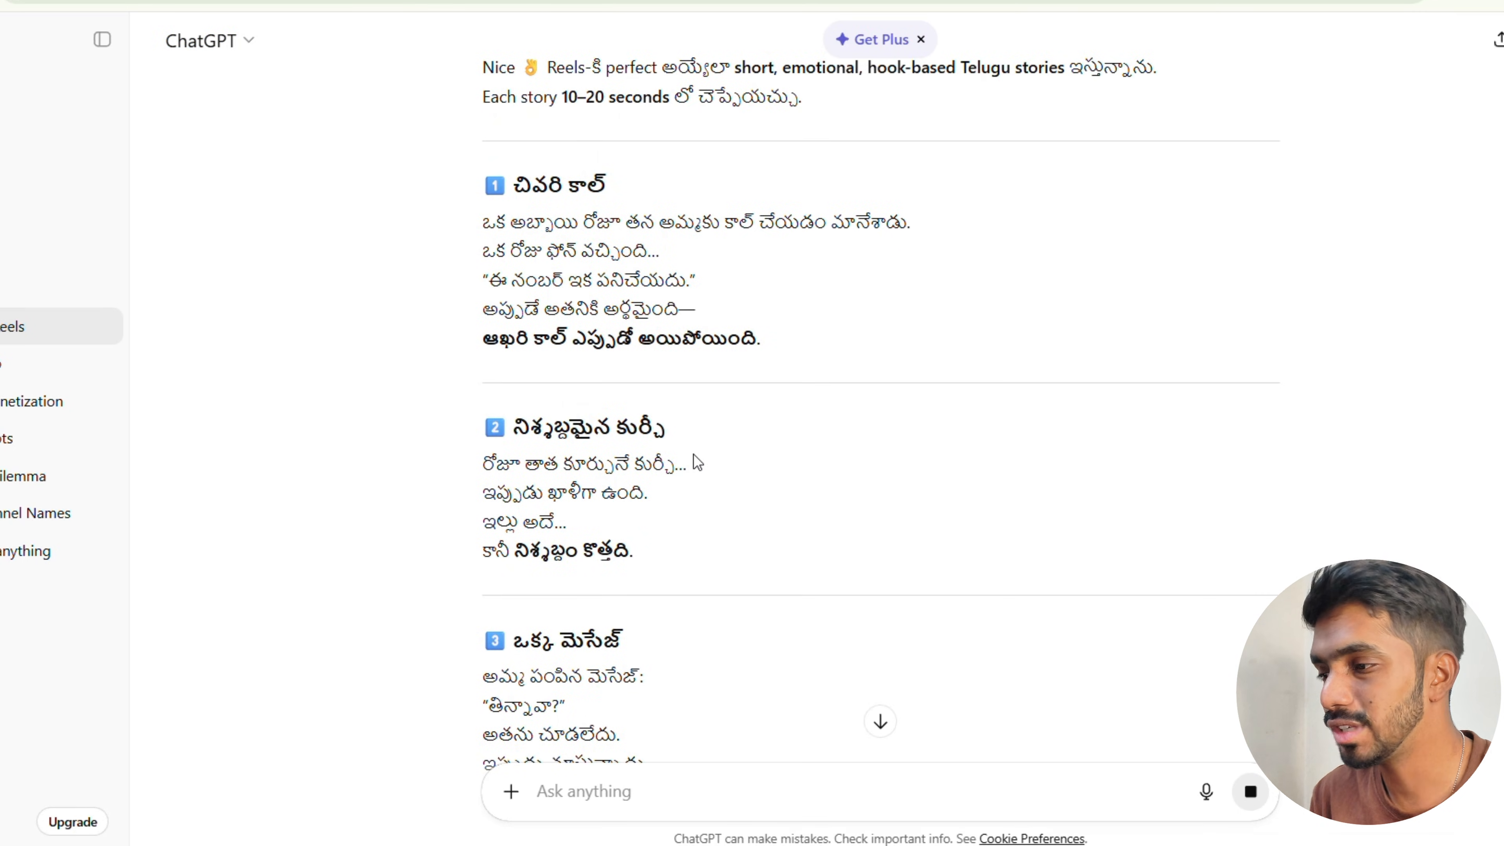
- Send the follow-up message "i need every script should be 30 to 40 sec of reel"
{"action": "type", "text": "i need e"}
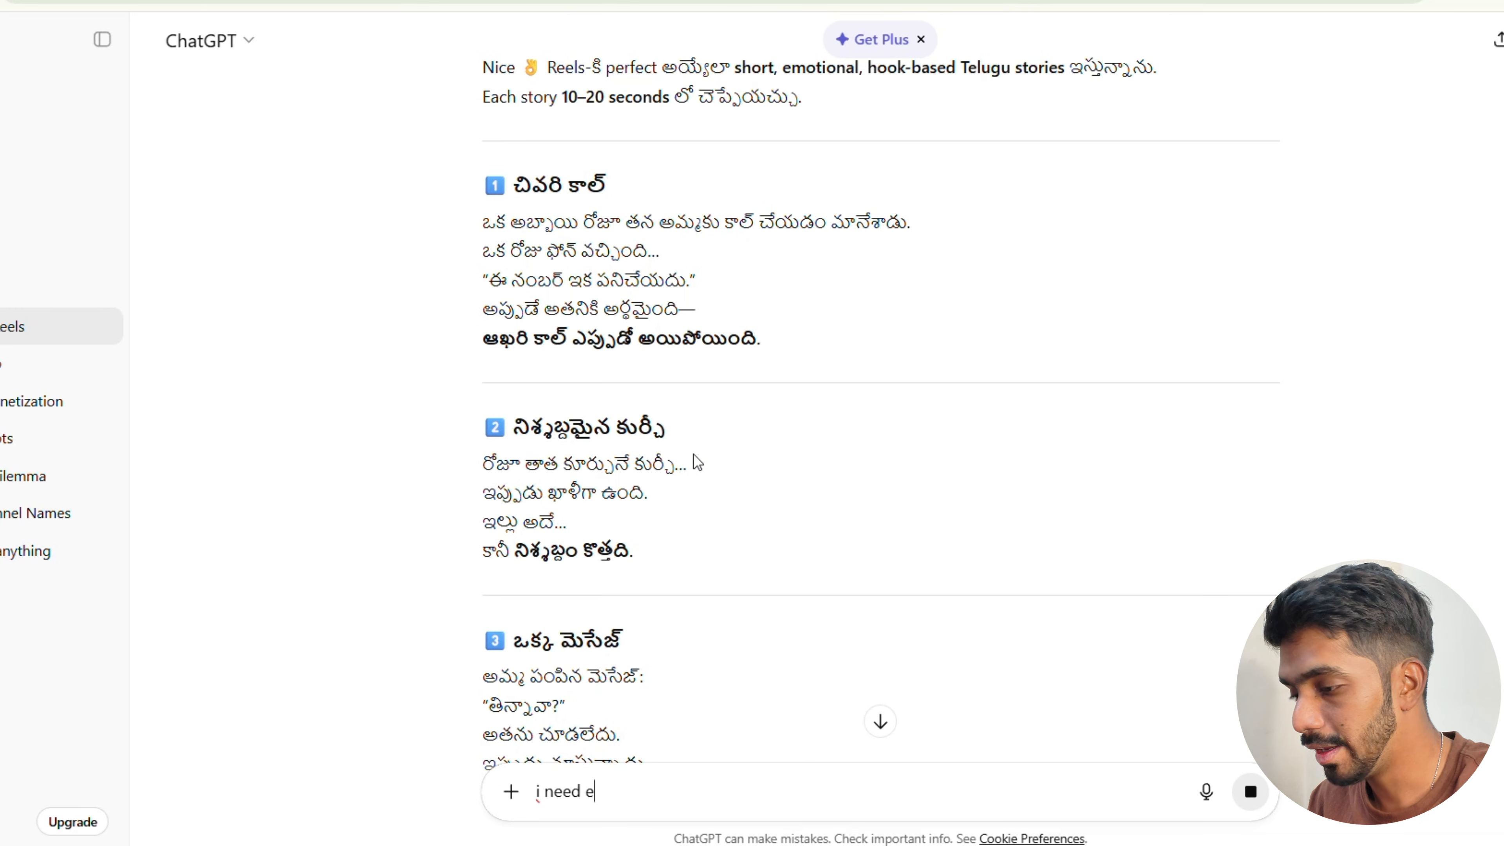
{"action": "type", "text": "very script "}
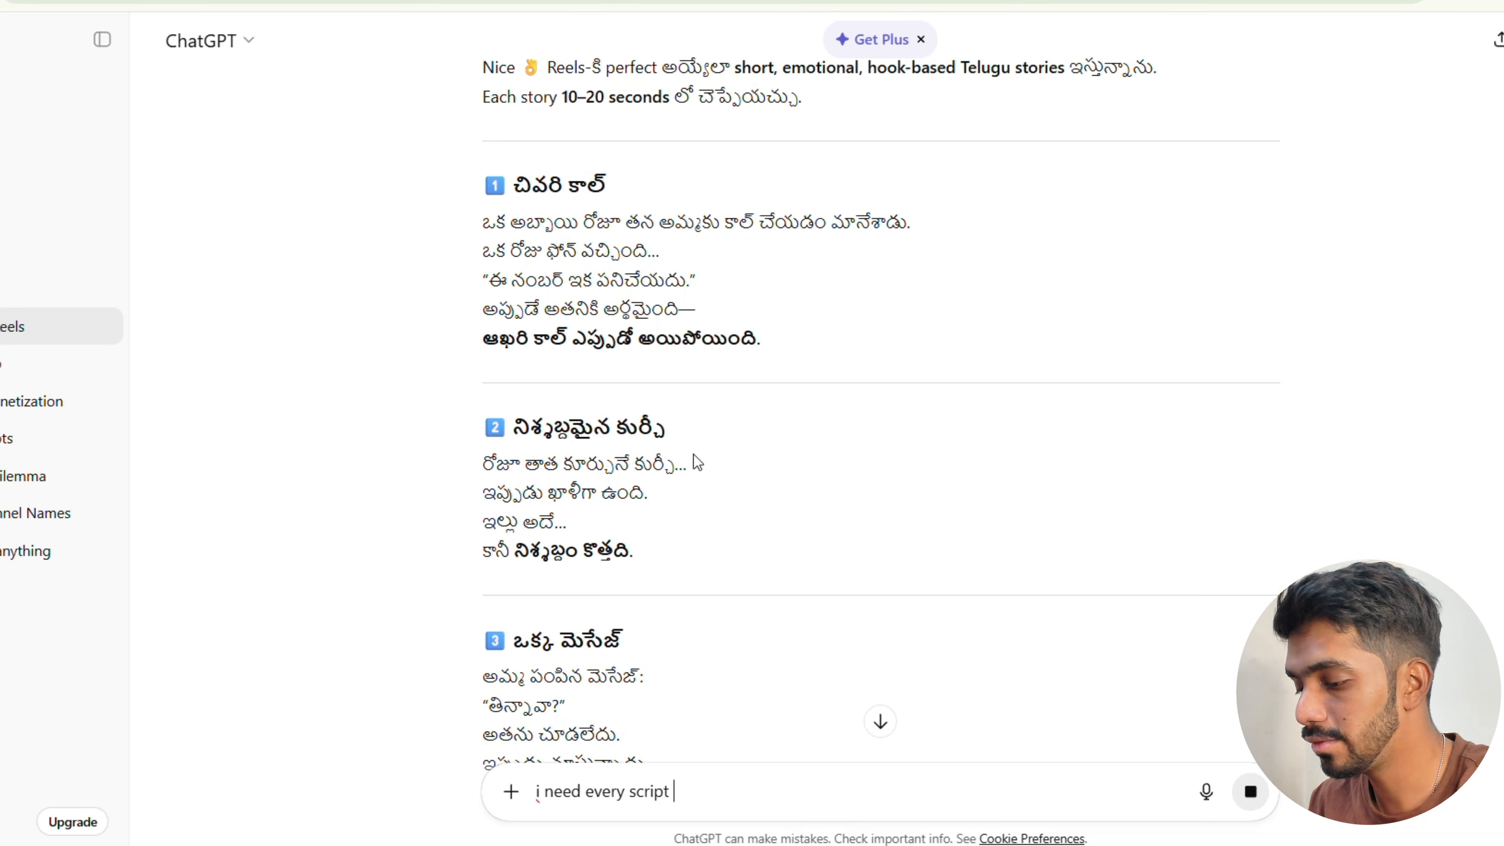
{"action": "type", "text": "should be "}
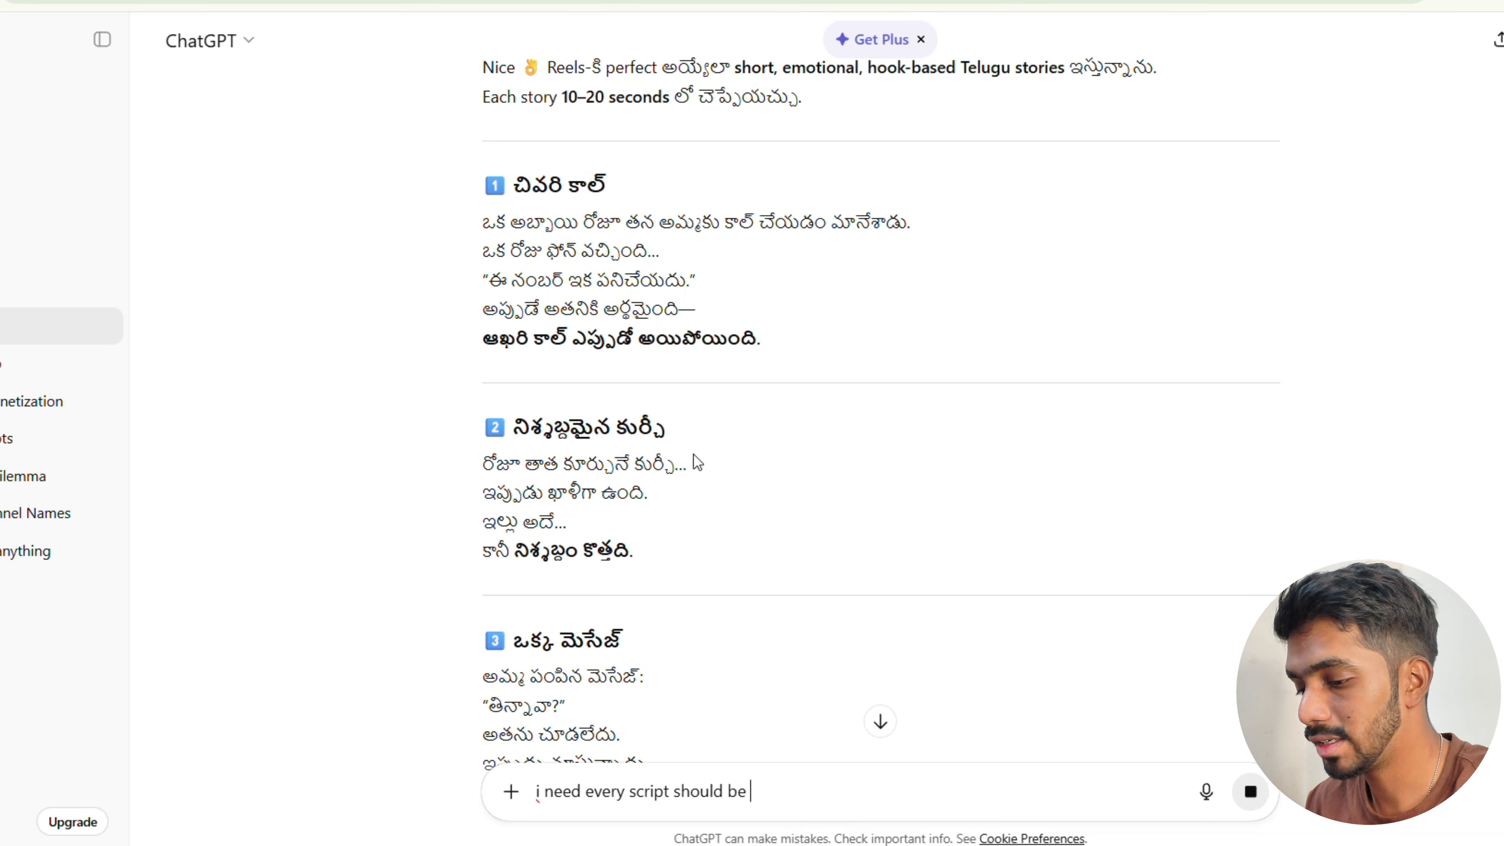
{"action": "type", "text": "30 to 40 "}
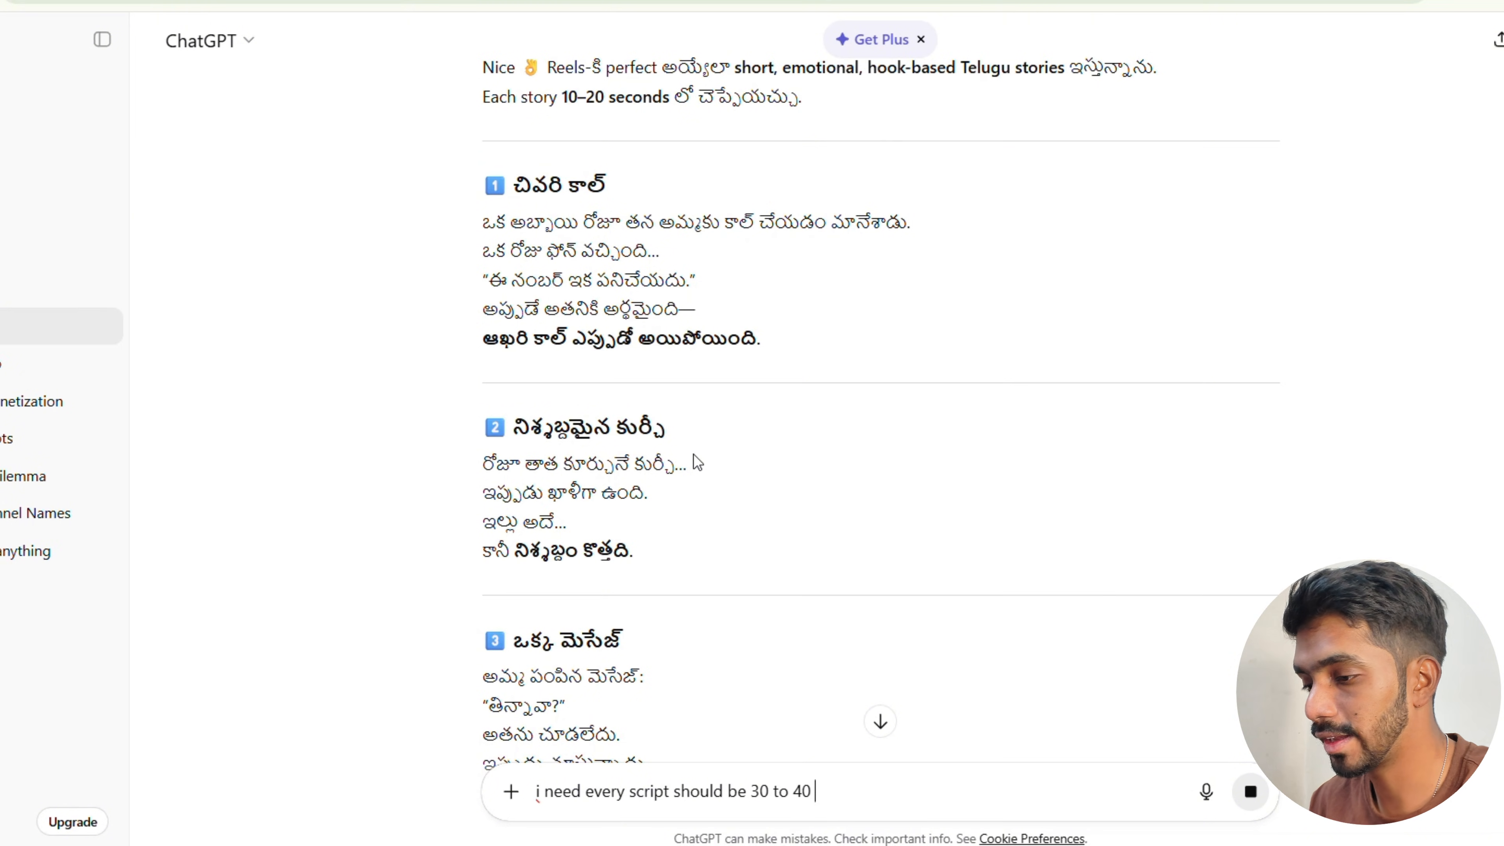
{"action": "type", "text": "sec of reel"}
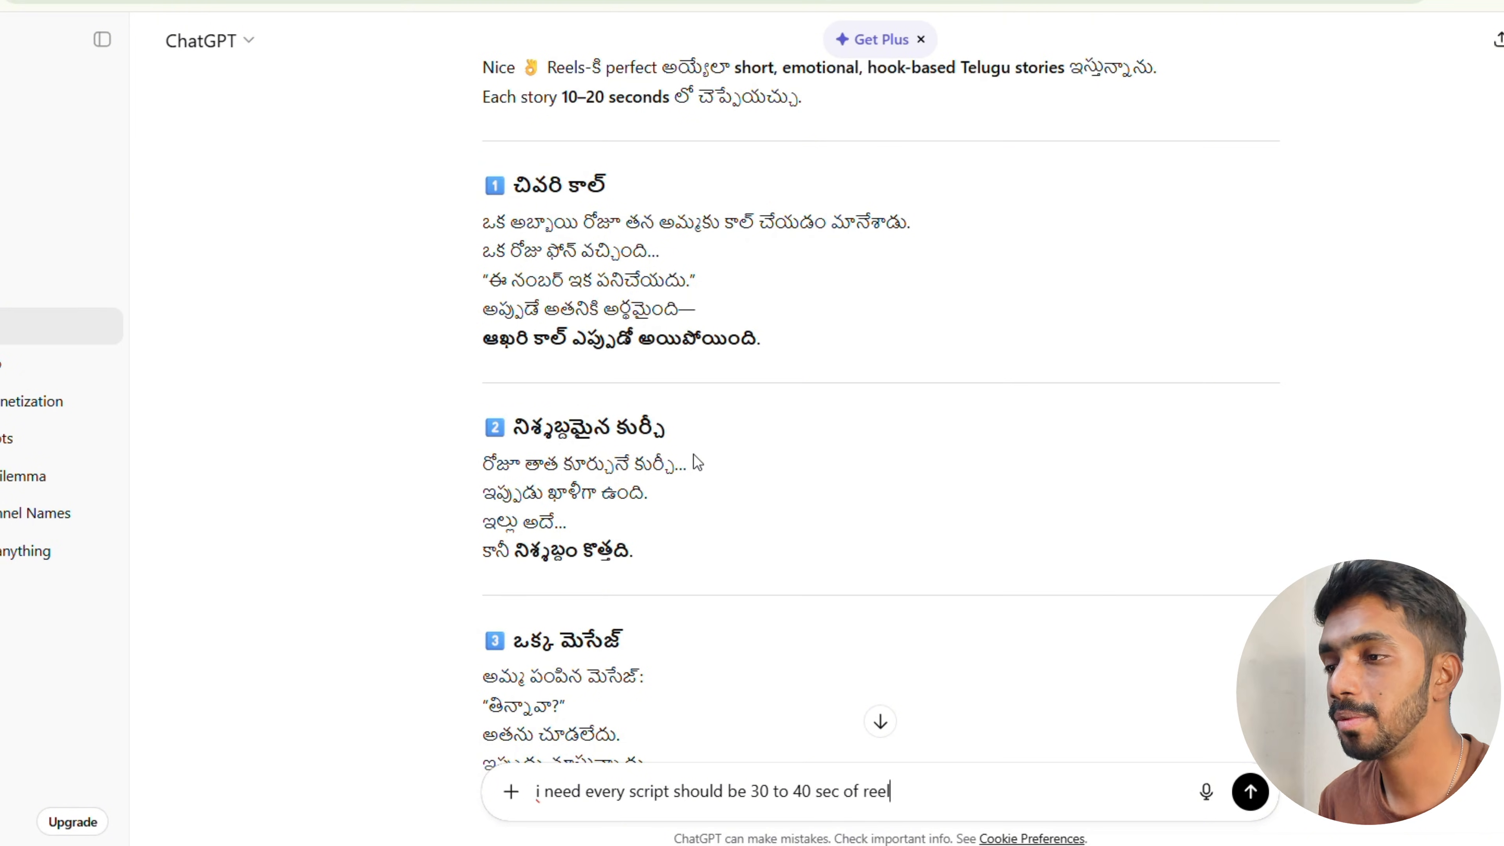
{"action": "key", "text": "Return"}
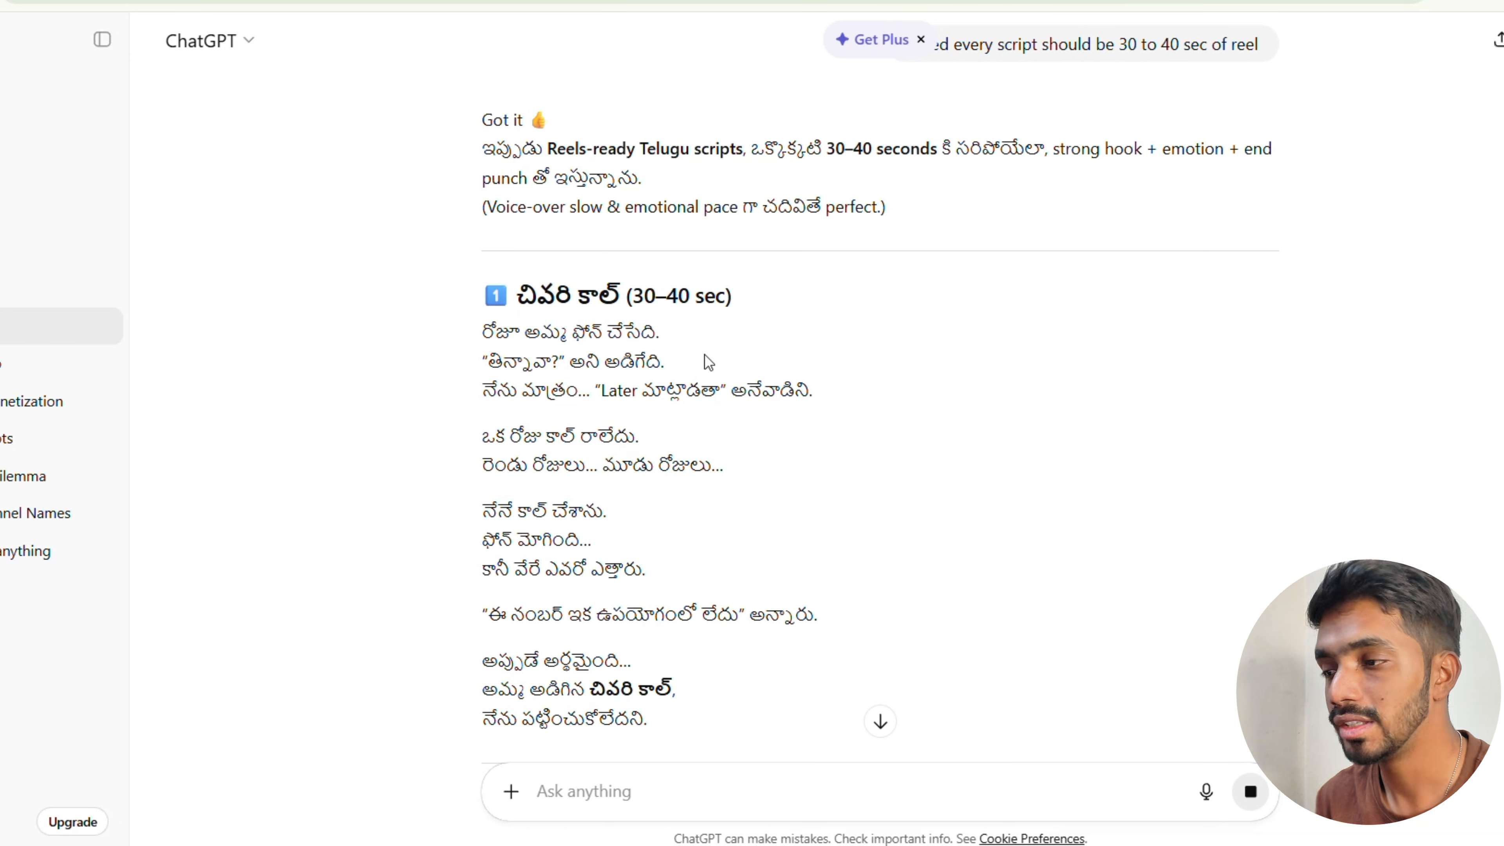
- Copy the full script text of the first 30–40 sec story, చివరి కాల్, and paste it into the message of a new chat
{"action": "scroll", "coordinate": [709, 362], "scroll_direction": "down", "scroll_amount": 1}
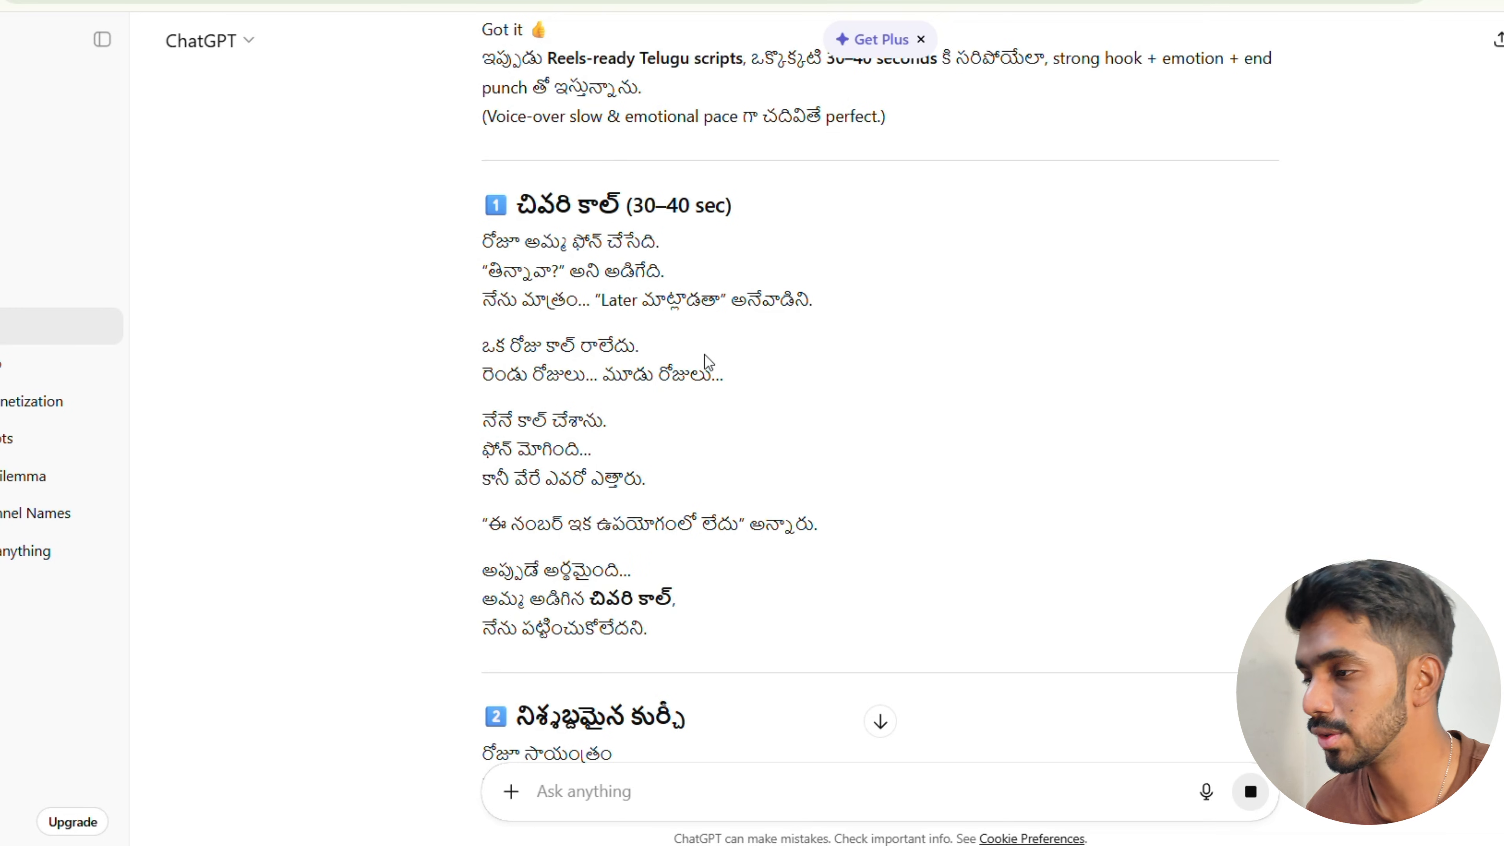
{"action": "scroll", "coordinate": [599, 373], "scroll_direction": "down", "scroll_amount": 6}
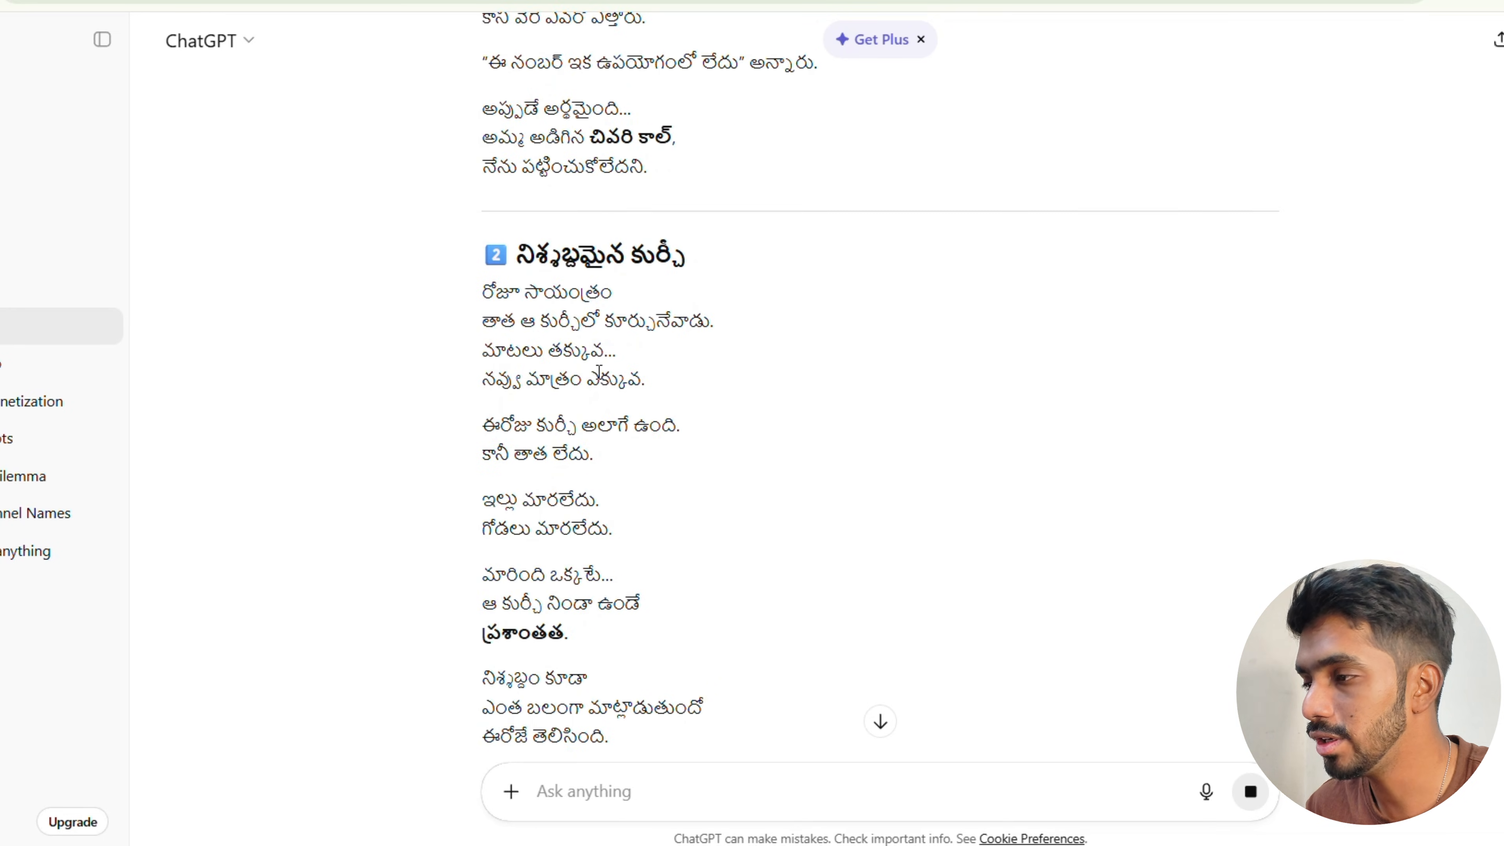
{"action": "scroll", "coordinate": [599, 373], "scroll_direction": "up", "scroll_amount": 7}
{"action": "scroll", "coordinate": [509, 144], "scroll_direction": "down", "scroll_amount": 3}
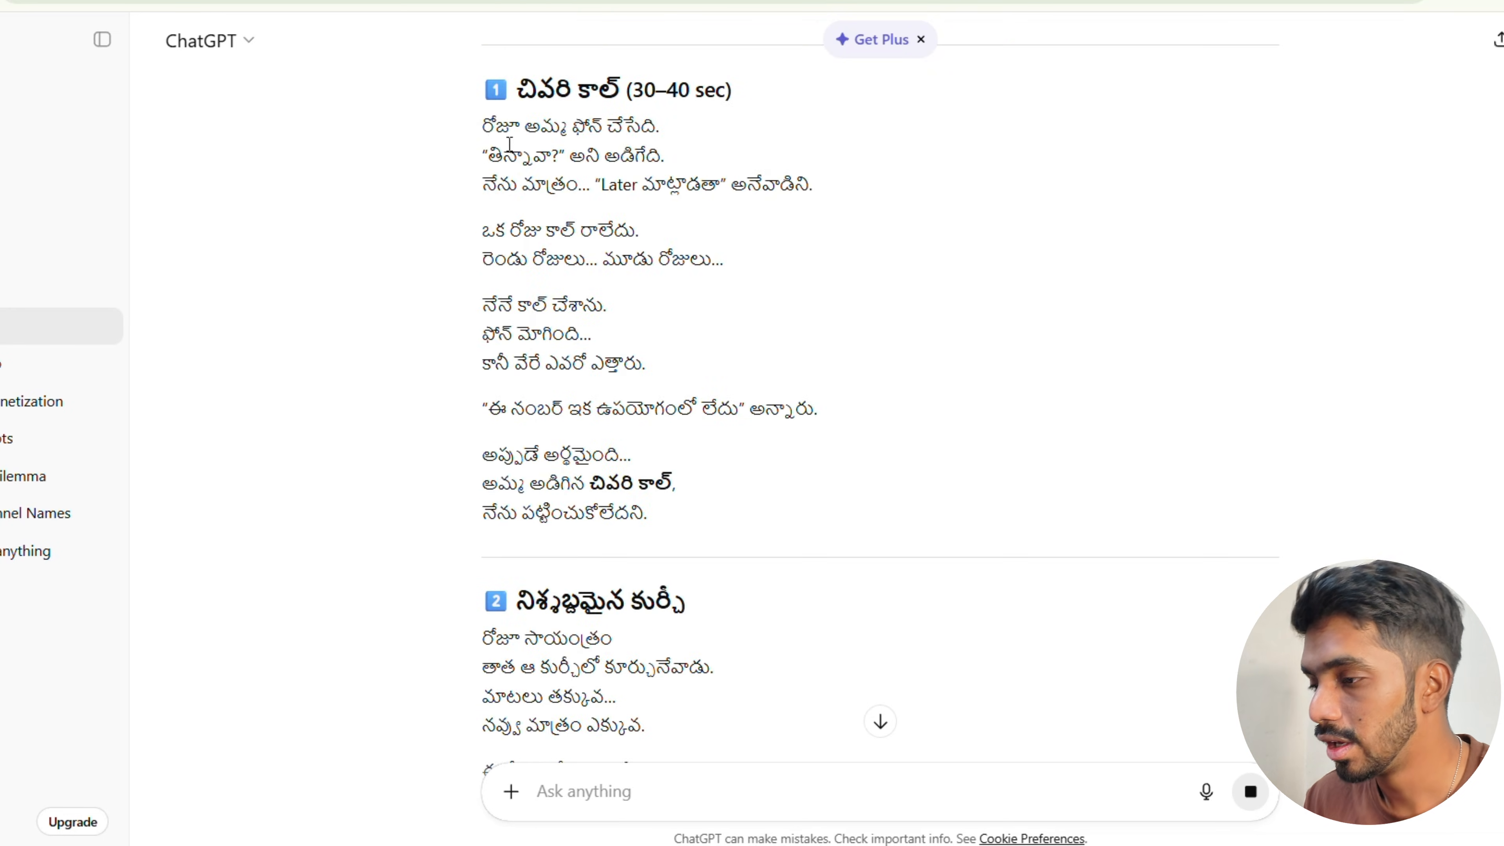
{"action": "left_click_drag", "start_coordinate": [484, 126], "coordinate": [653, 516]}
{"action": "key", "text": "ctrl+c"}
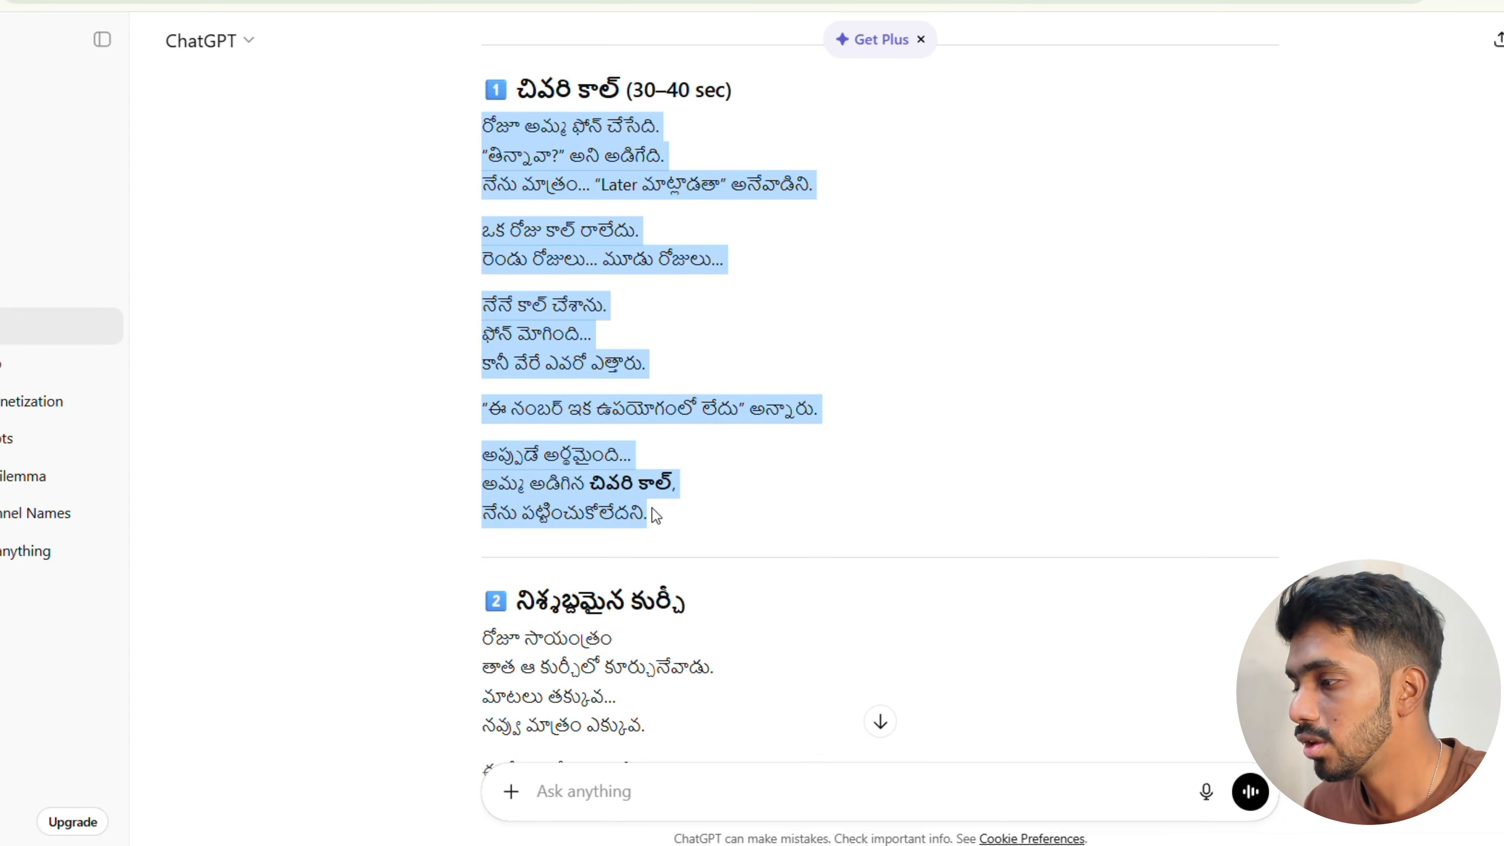
{"action": "key", "text": "ctrl+shift+o"}
{"action": "key", "text": "ctrl+v"}
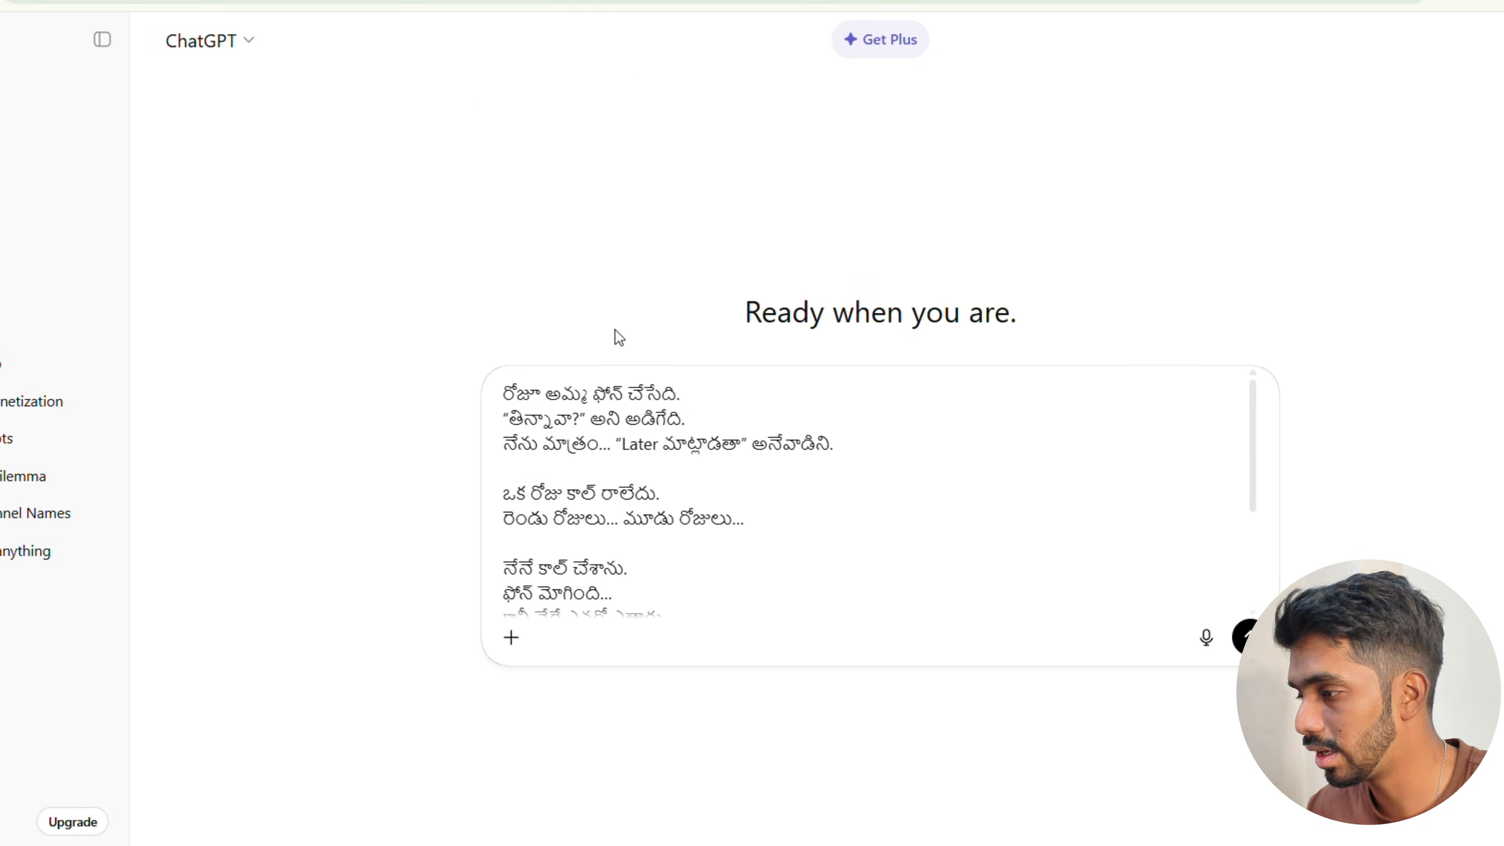
- Append "give me scenes for image generation with consistent characters and style prompt" to the pasted story and send the message
{"action": "type", "text": "give me"}
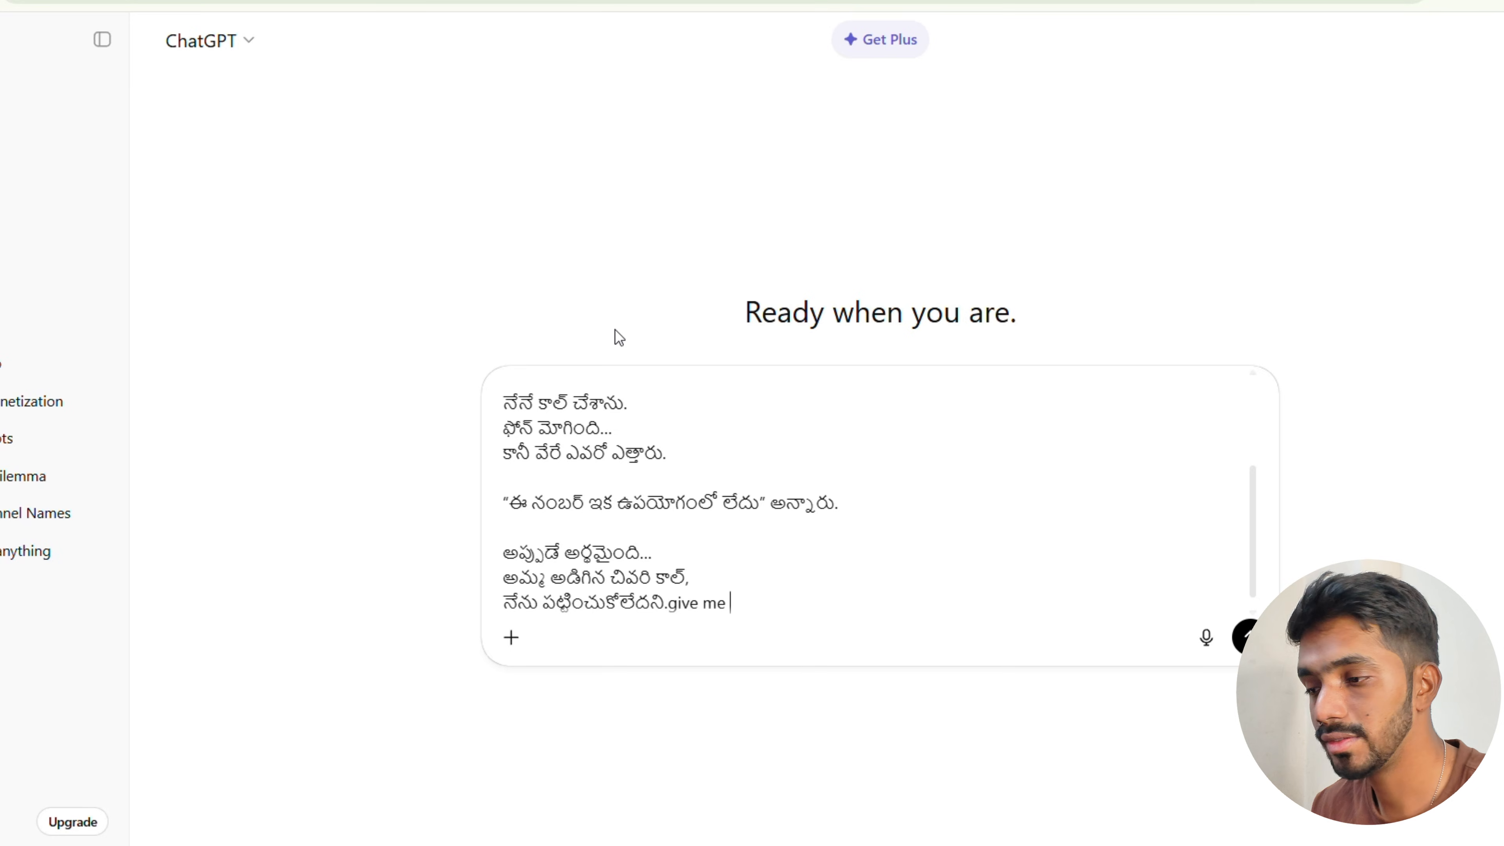
{"action": "type", "text": " scenes"}
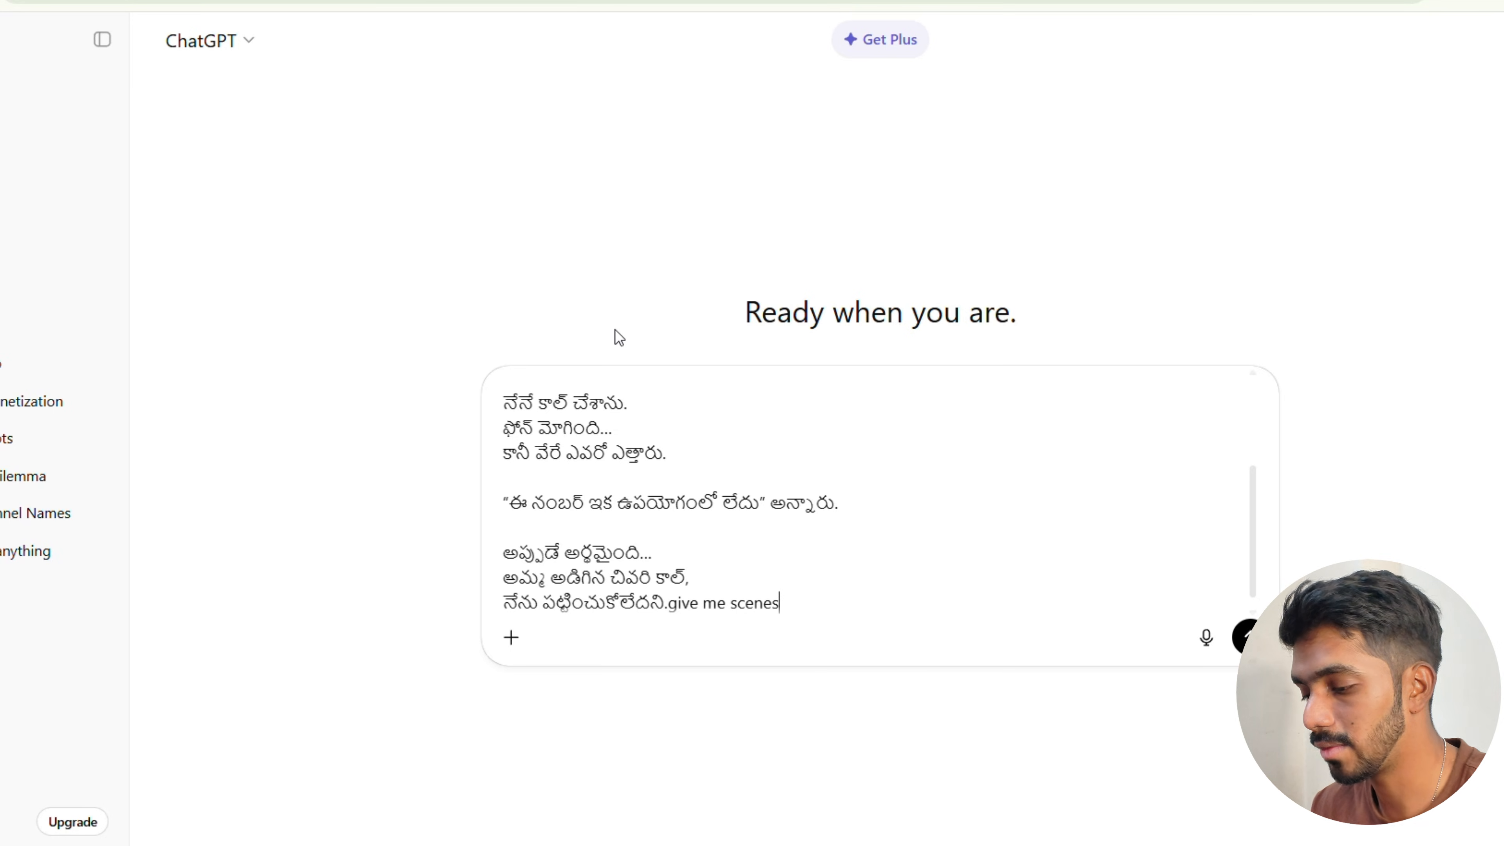
{"action": "type", "text": " for image g"}
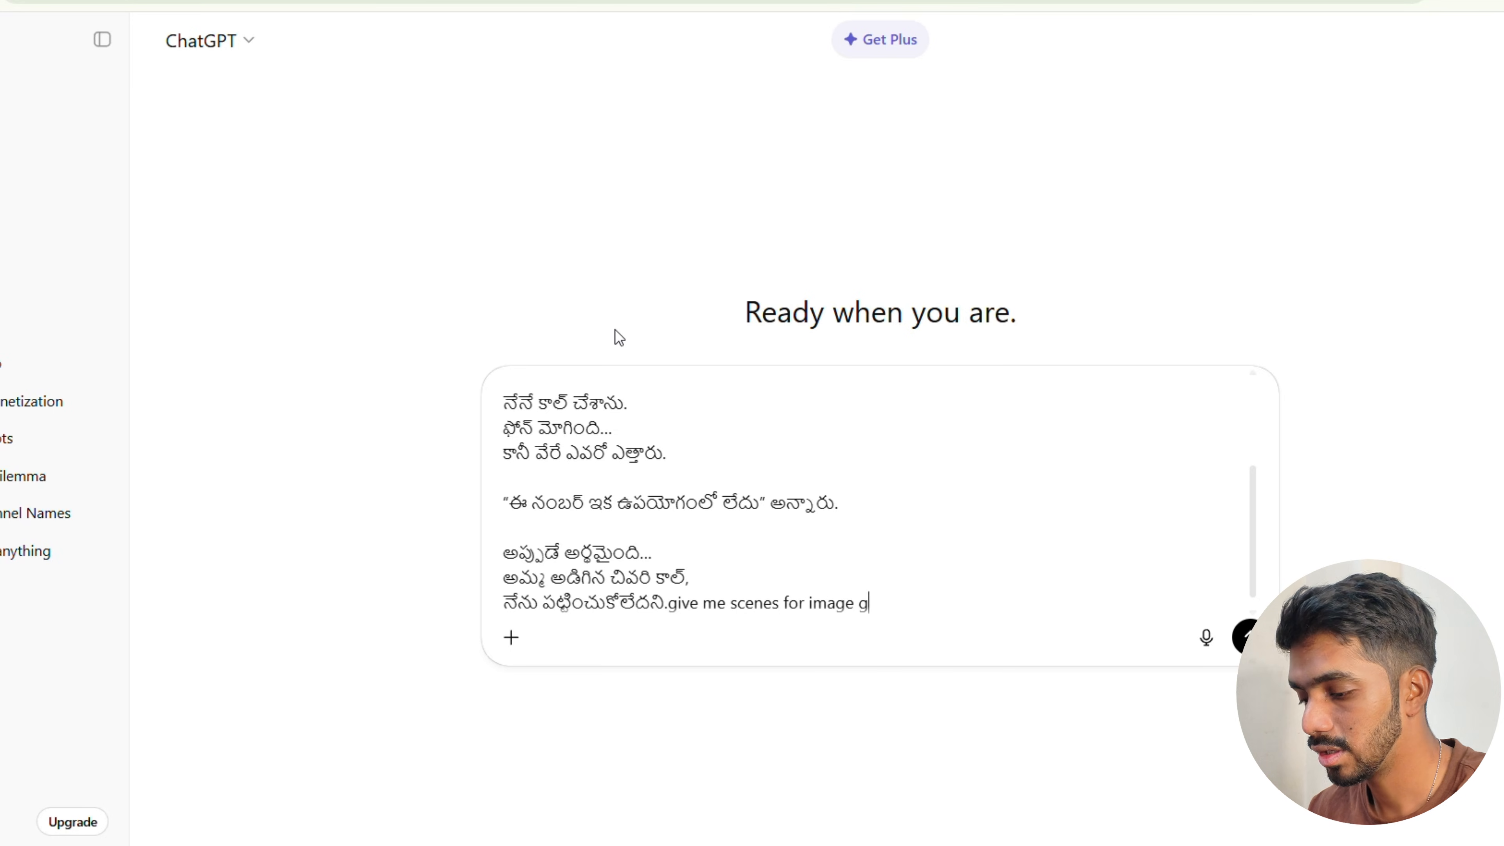
{"action": "type", "text": "eneration"}
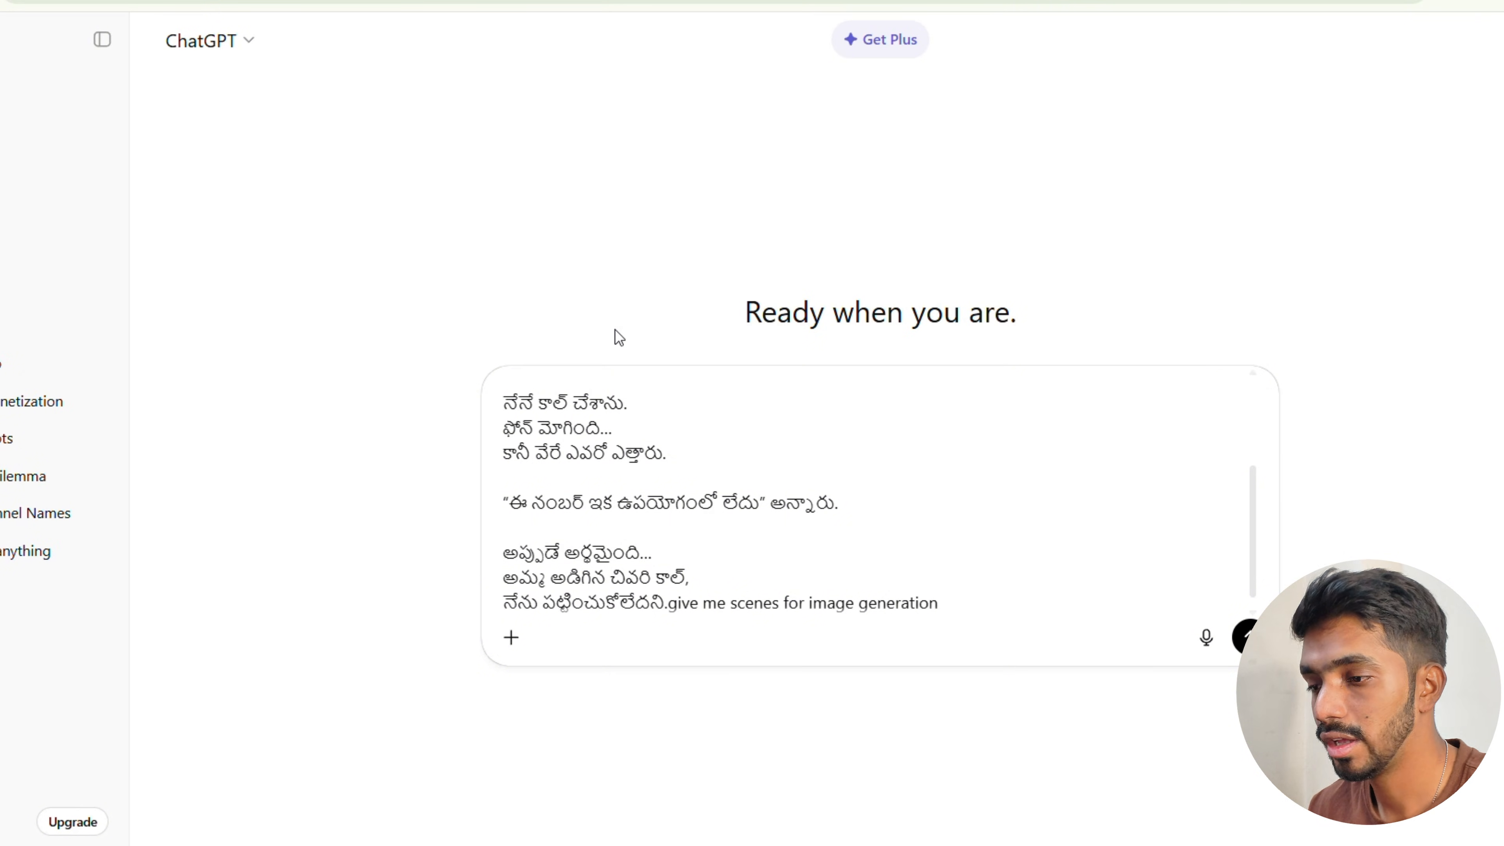
{"action": "type", "text": " with "}
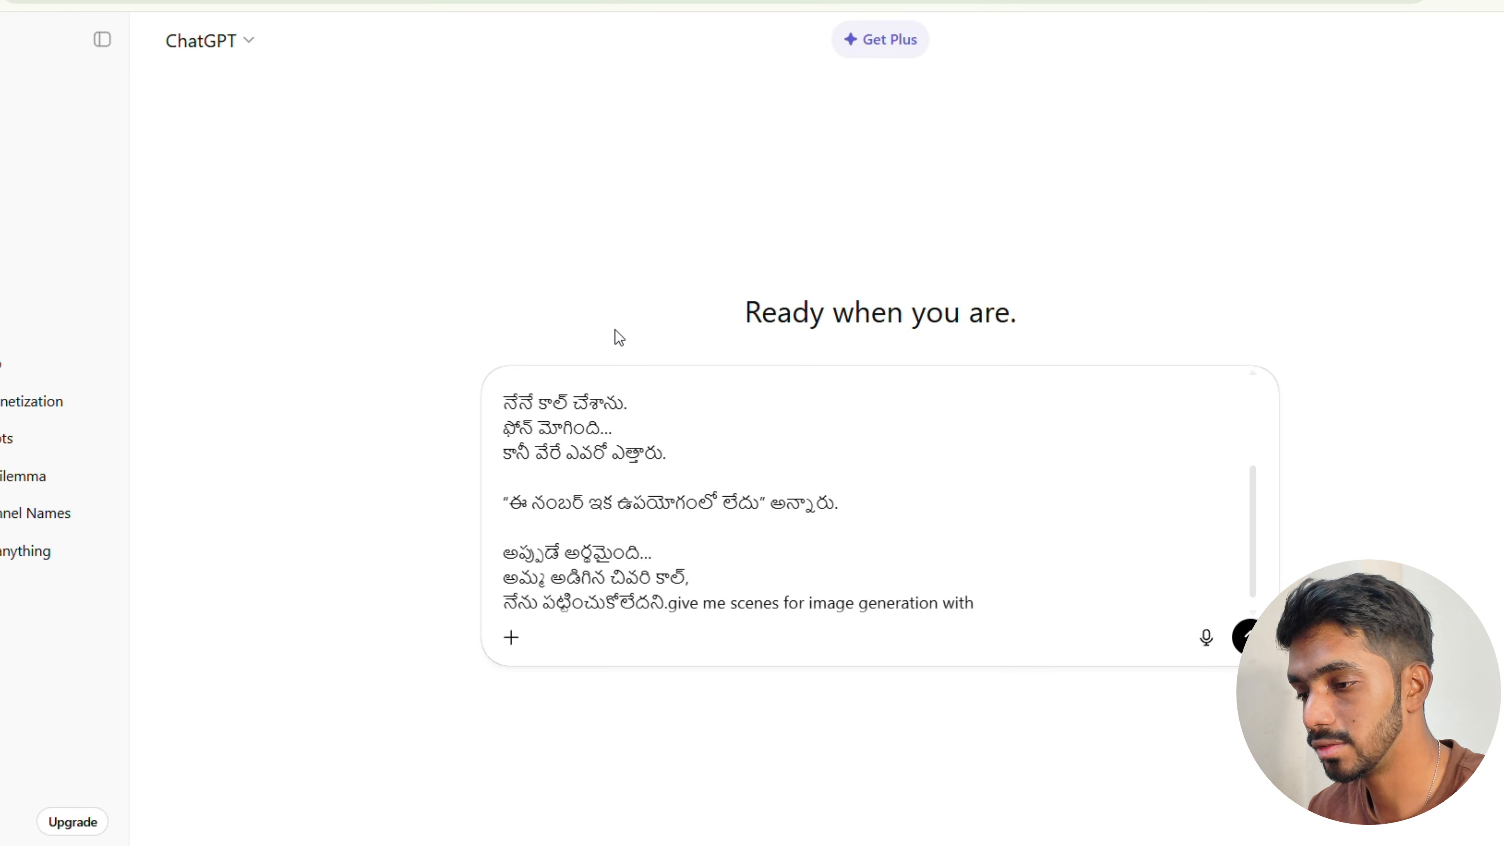
{"action": "type", "text": "consistent c"}
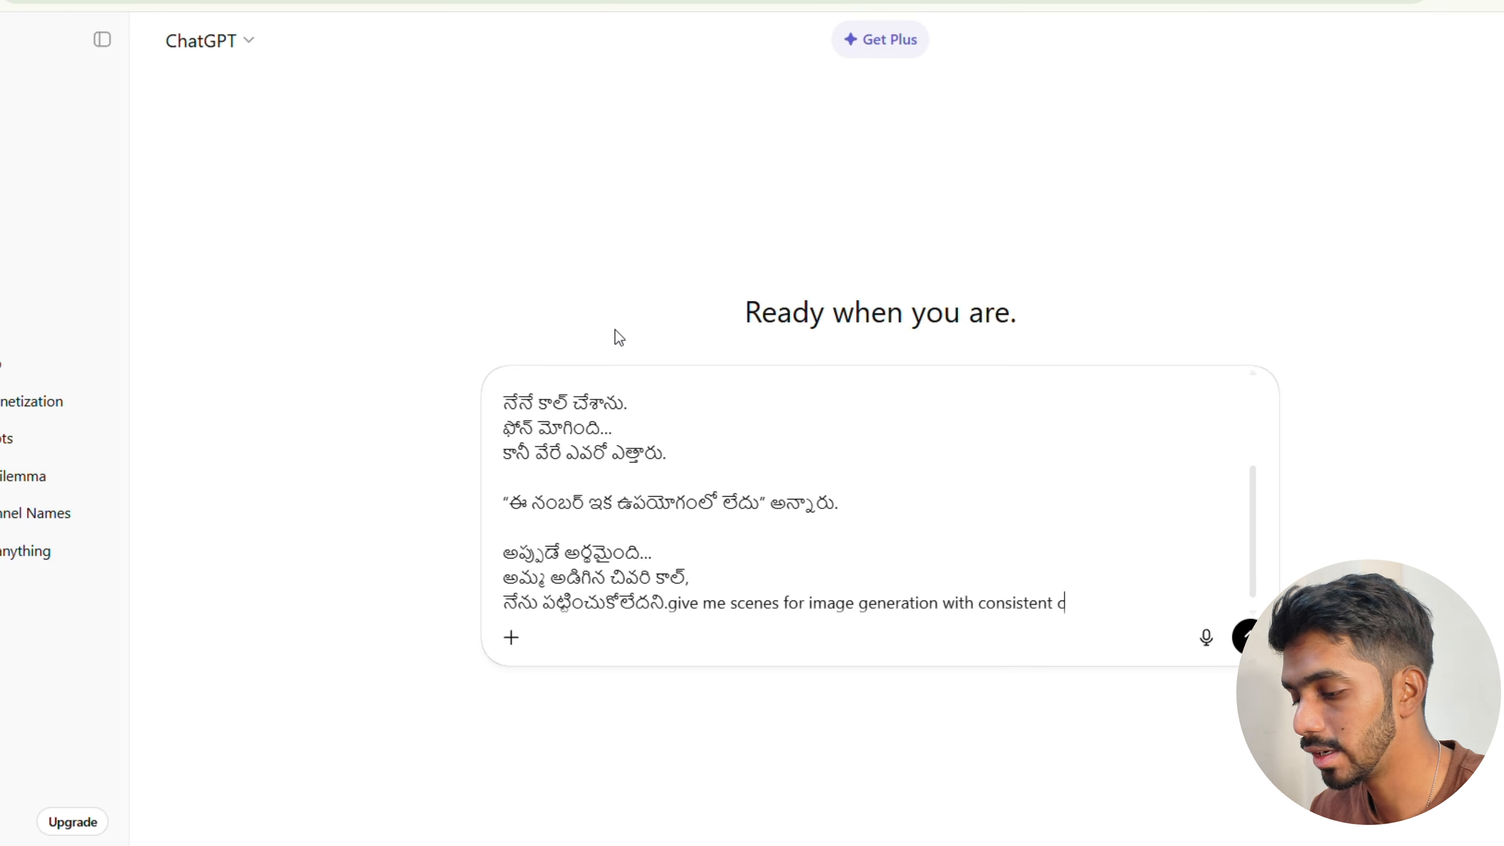
{"action": "type", "text": "haracters and mast"}
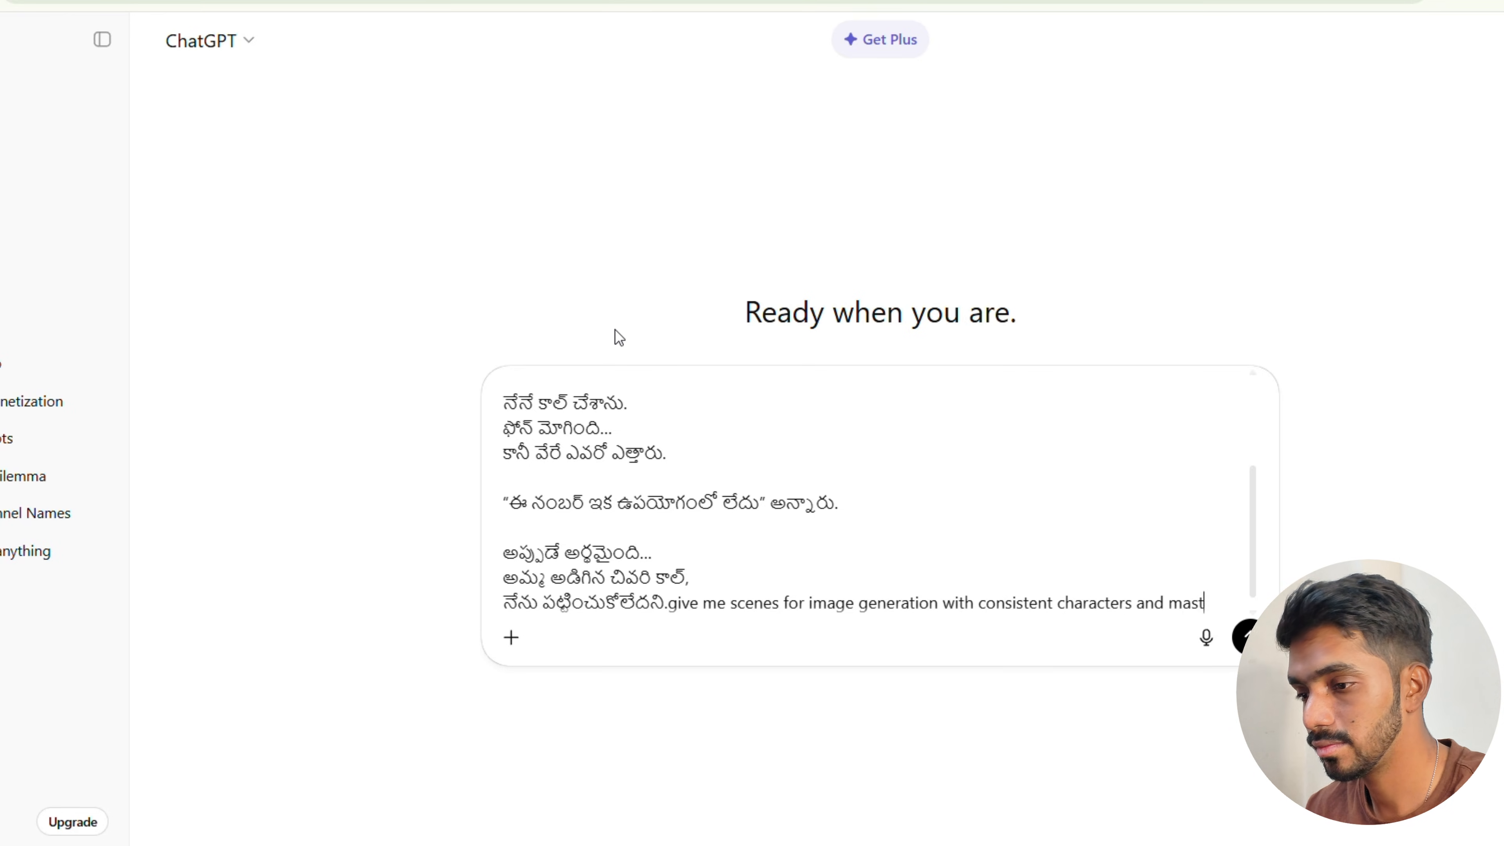
{"action": "key", "text": "BackSpace"}
{"action": "key", "text": "BackSpace"}
{"action": "key", "text": "BackSpace"}
{"action": "key", "text": "BackSpace"}
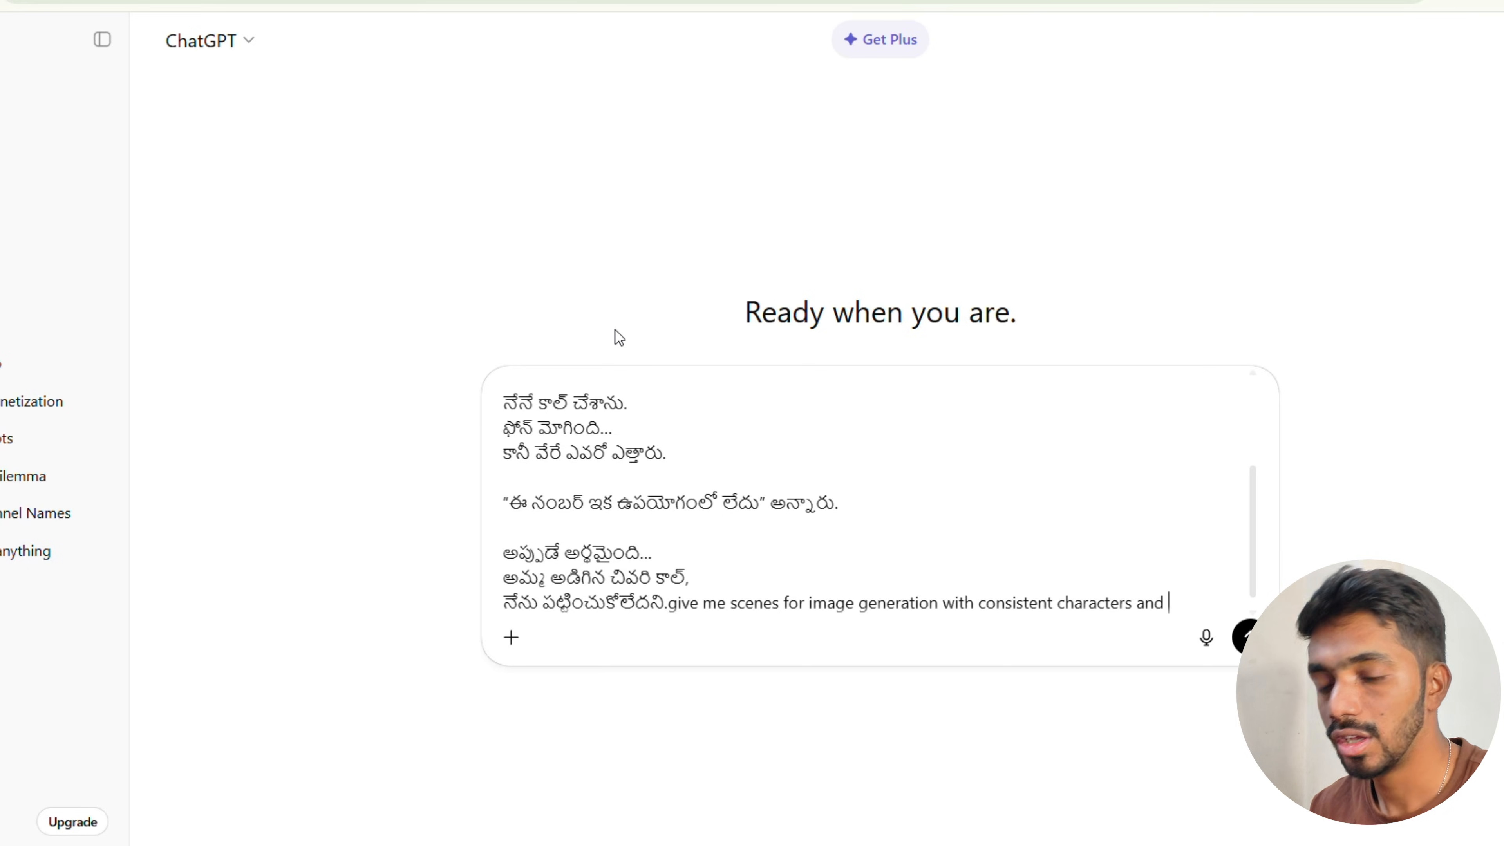
{"action": "type", "text": "style p"}
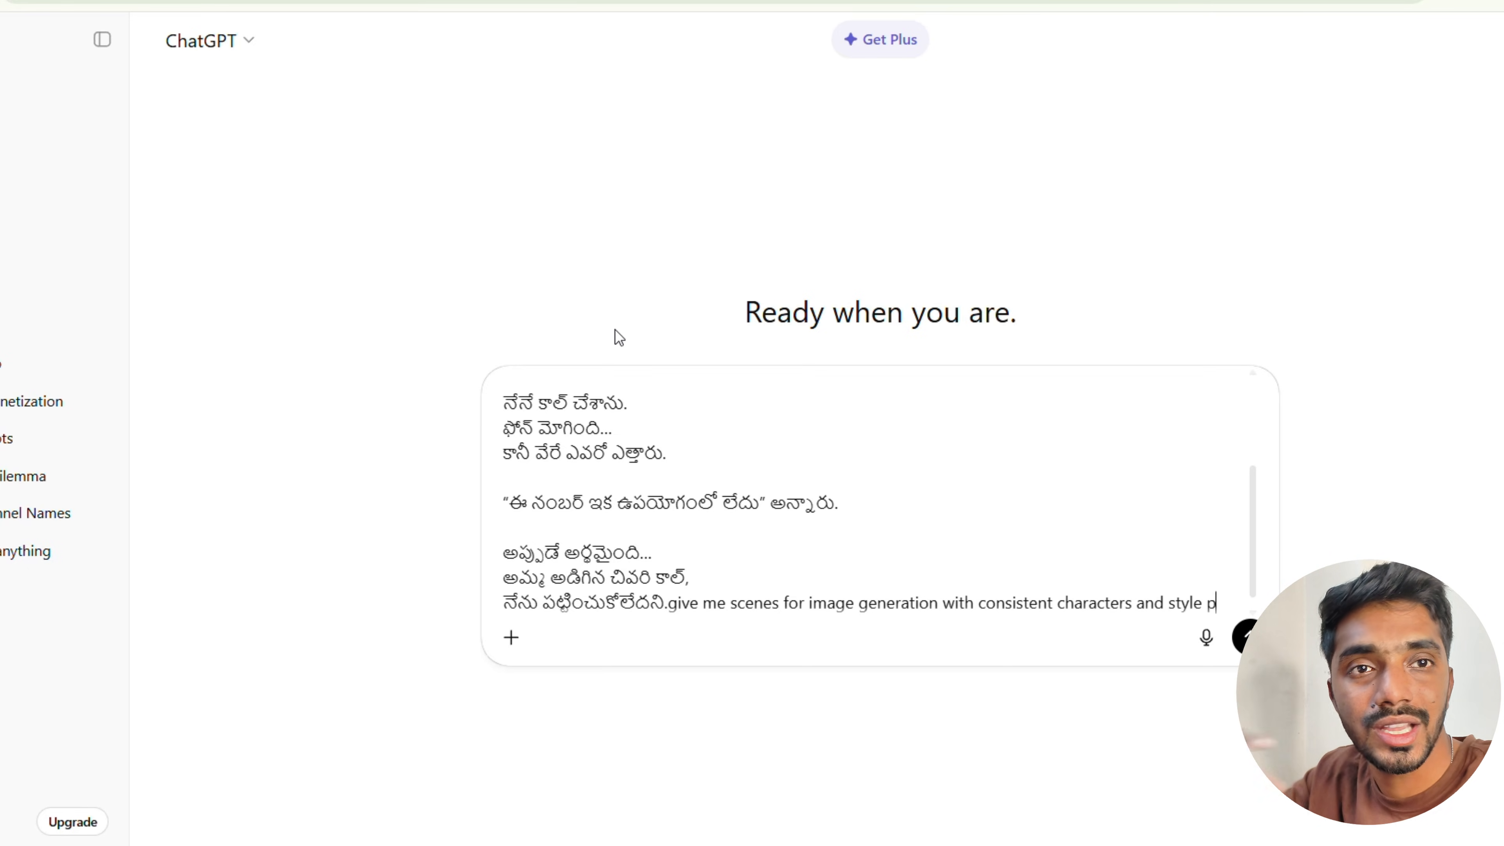
{"action": "type", "text": "rompt"}
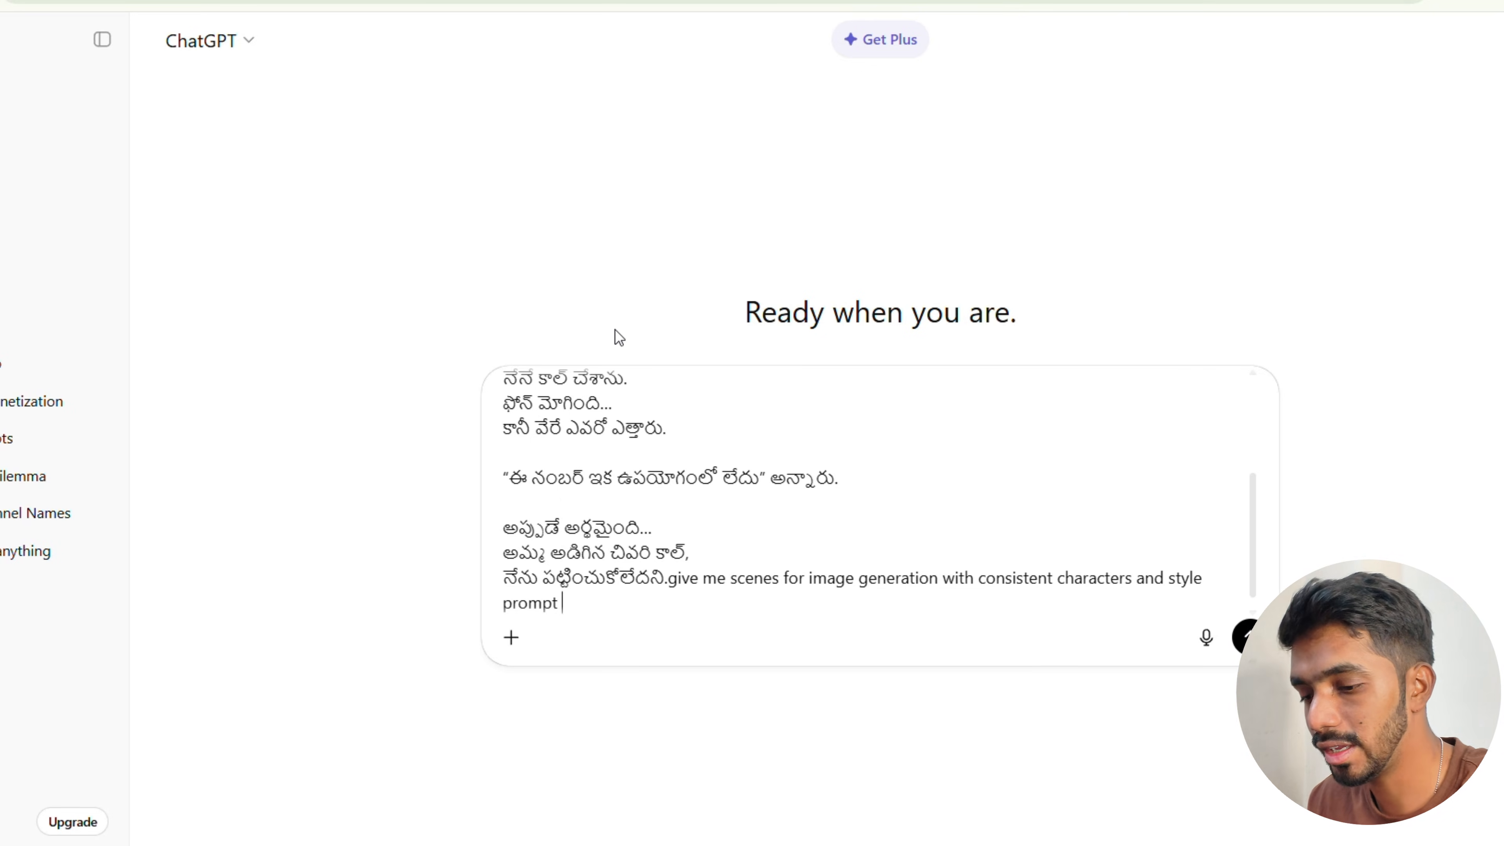
{"action": "key", "text": "Return"}
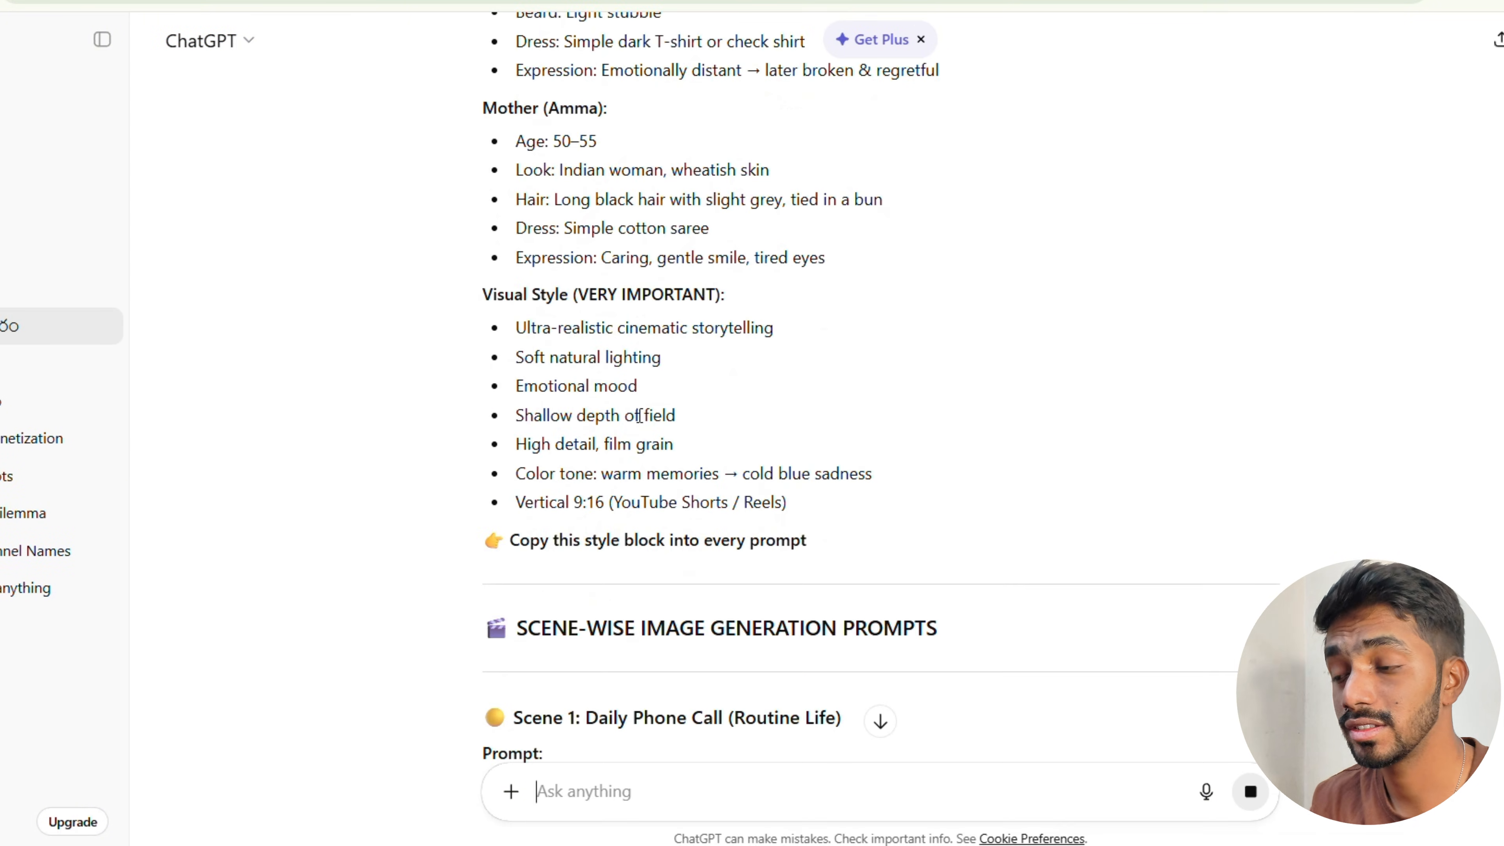
- Examine the generated character and visual style descriptions and the scene-wise image generation prompts through to the final scene
{"action": "scroll", "coordinate": [639, 411], "scroll_direction": "up", "scroll_amount": 5}
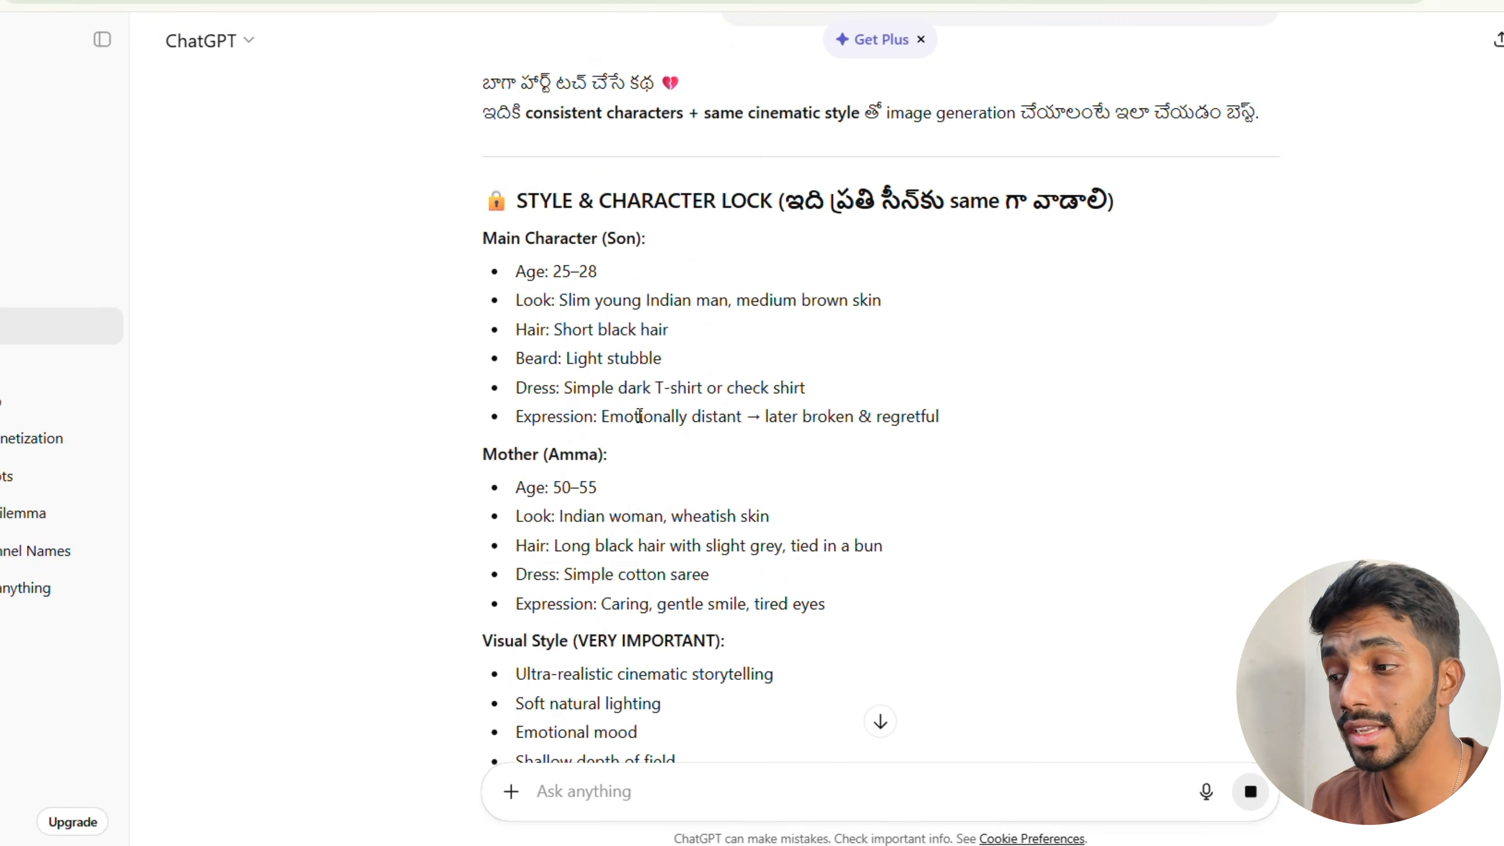
{"action": "scroll", "coordinate": [638, 410], "scroll_direction": "down", "scroll_amount": 20}
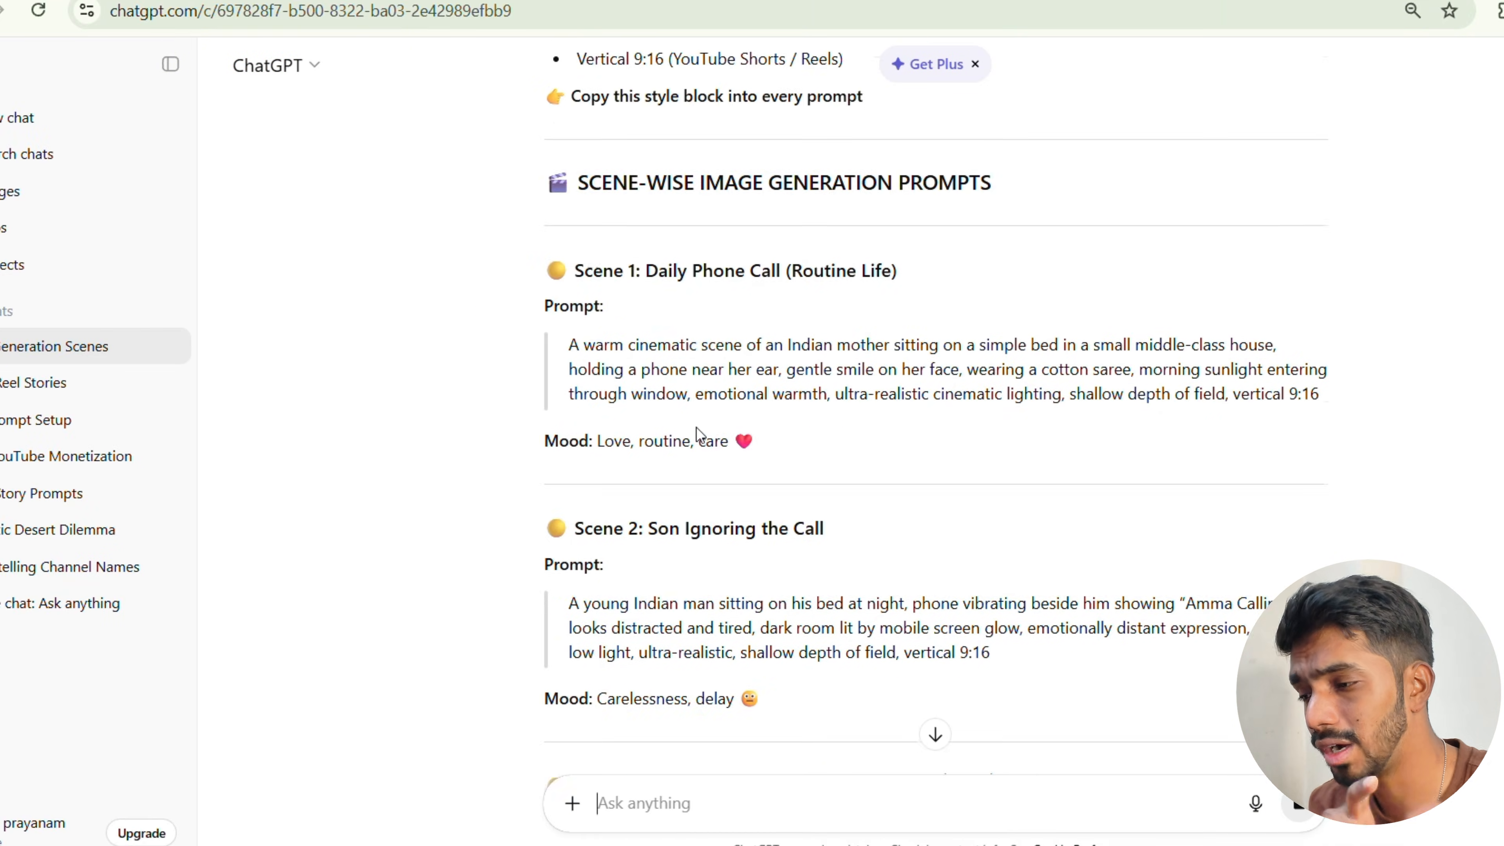
{"action": "scroll", "coordinate": [698, 432], "scroll_direction": "down", "scroll_amount": 5}
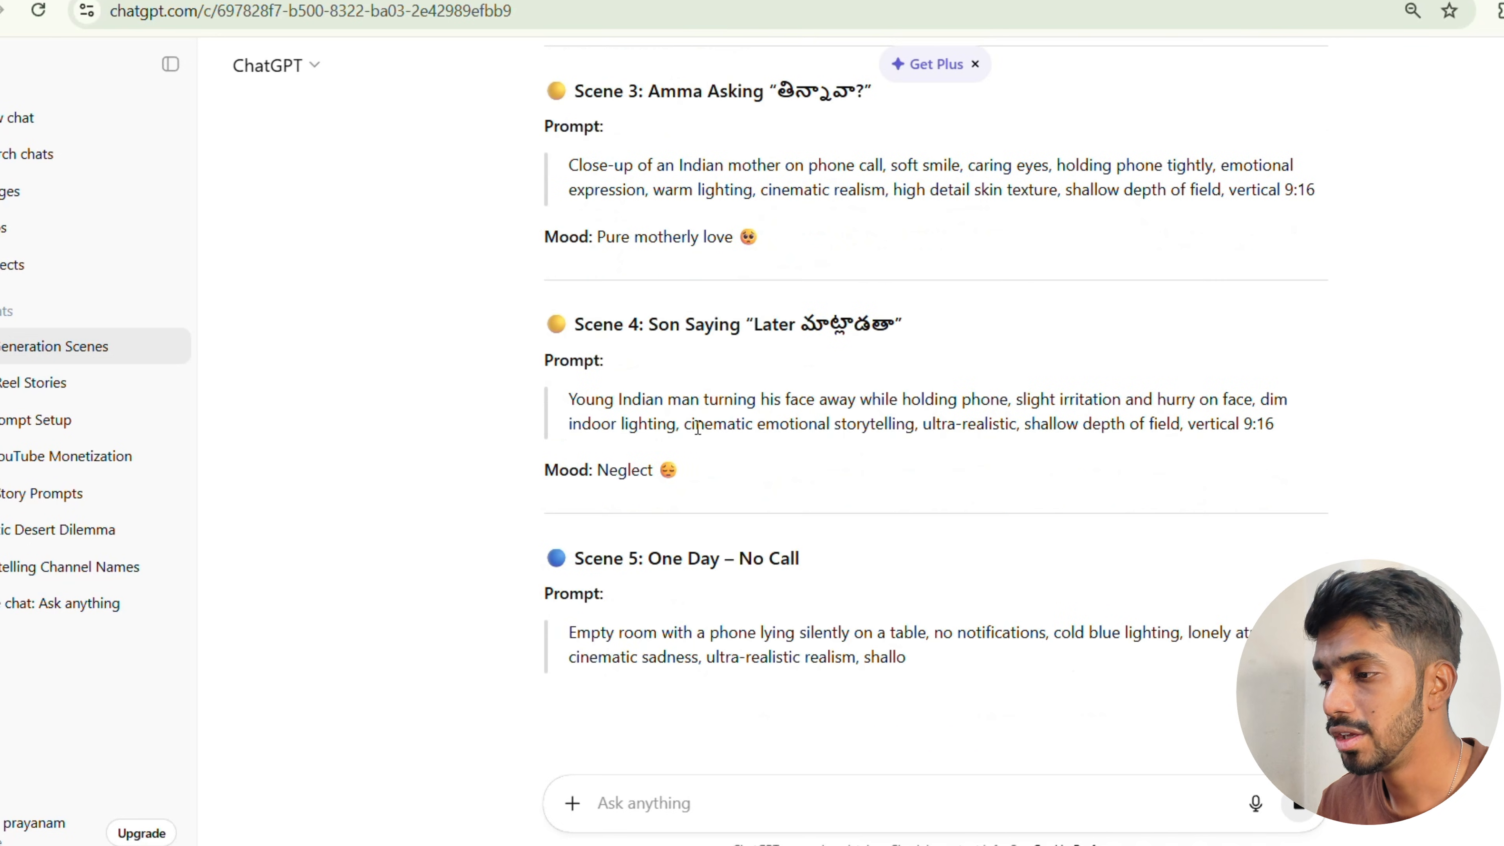
{"action": "scroll", "coordinate": [697, 426], "scroll_direction": "down", "scroll_amount": 7}
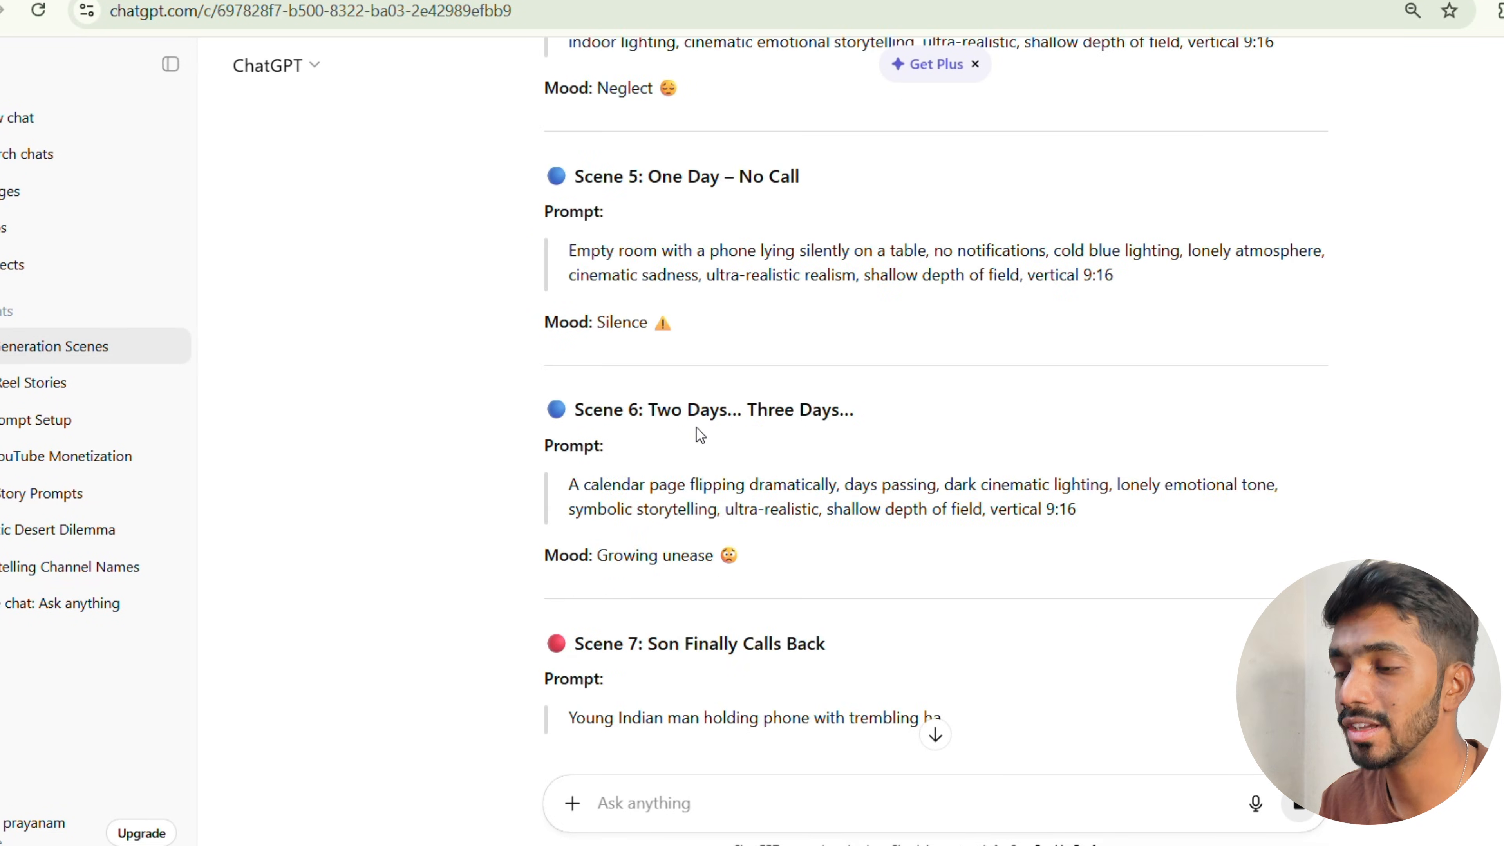
{"action": "scroll", "coordinate": [698, 426], "scroll_direction": "down", "scroll_amount": 5}
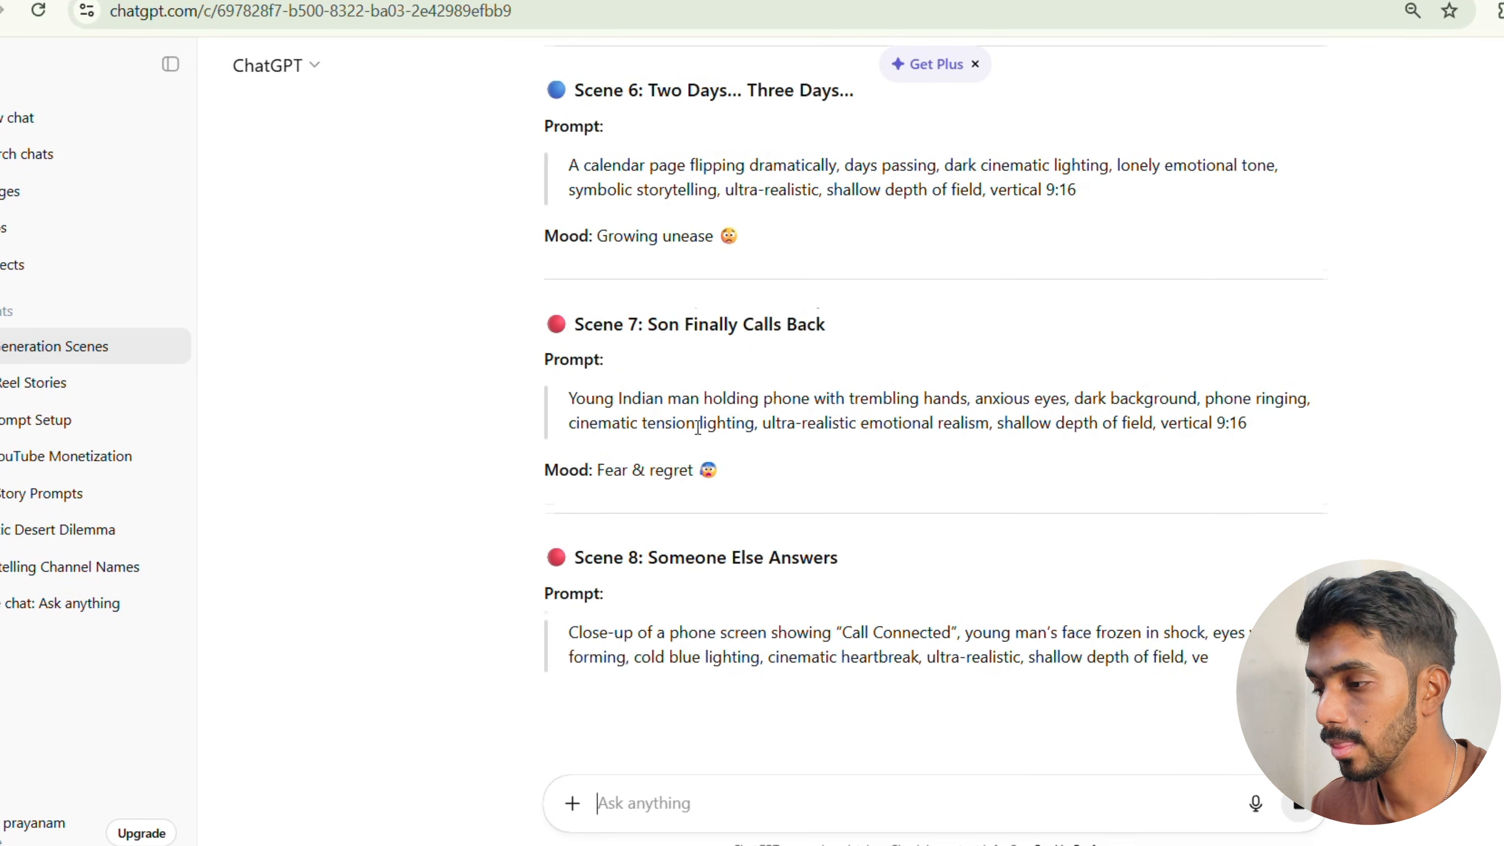
{"action": "scroll", "coordinate": [699, 429], "scroll_direction": "down", "scroll_amount": 7}
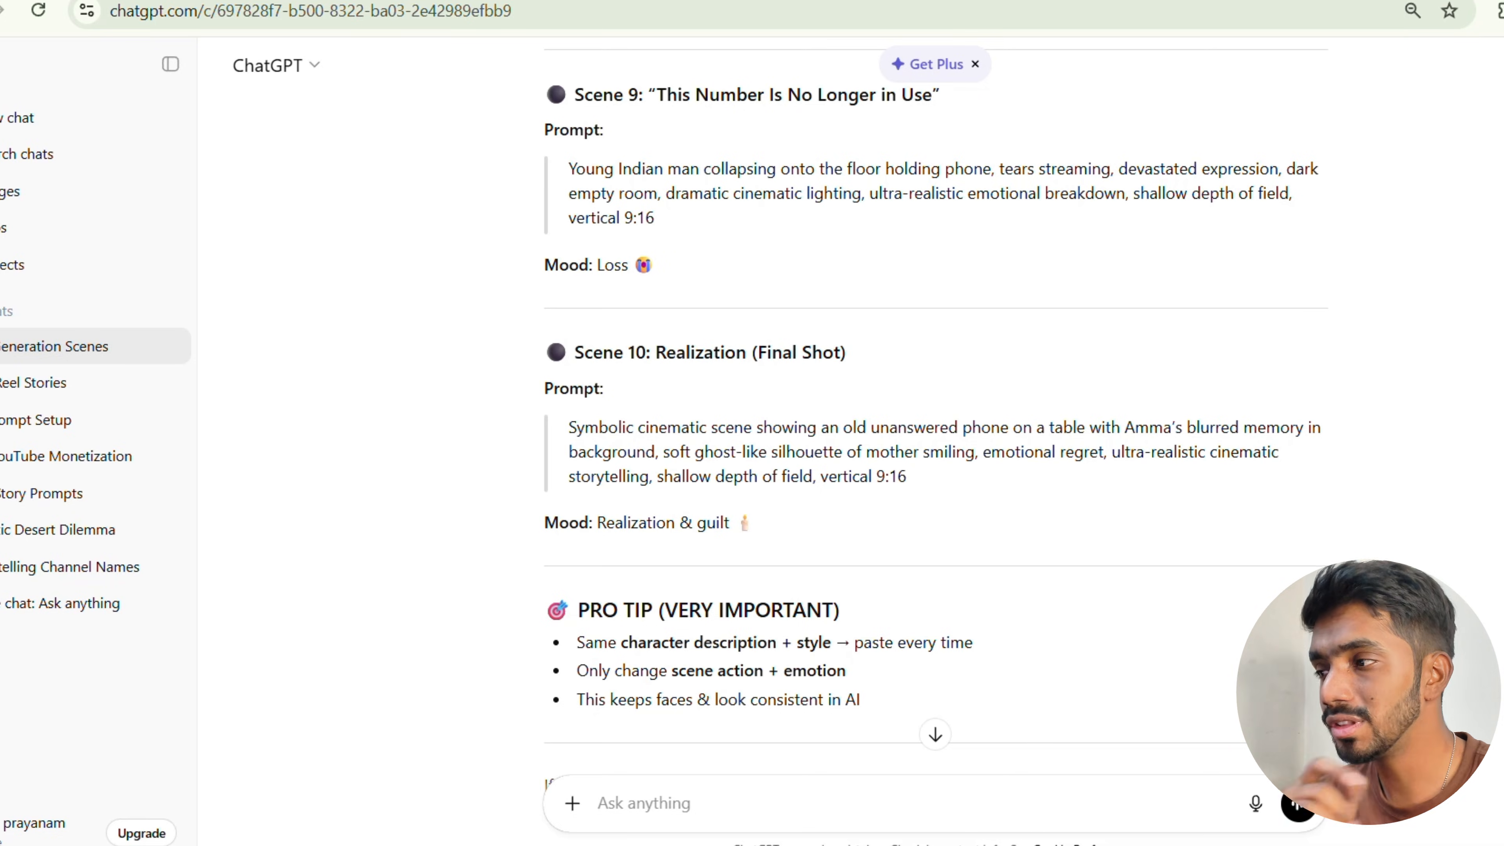
- Search the web for "auto whisk extension" in a new tab and open the Auto Whisk - Automator for Whisk AI page in the Chrome Web Store
{"action": "key", "text": "ctrl+t"}
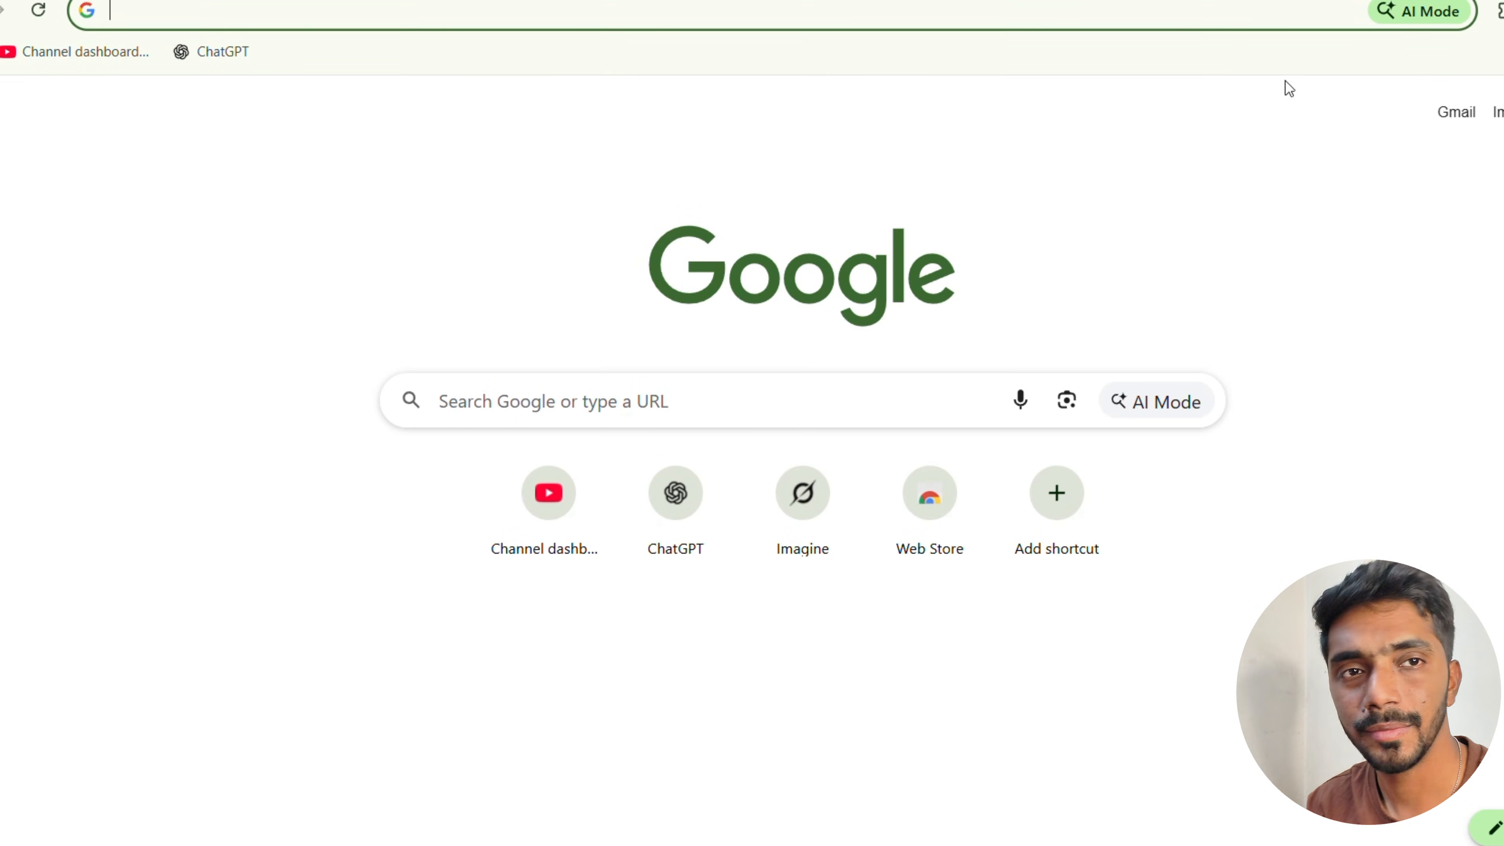
{"action": "left_click", "coordinate": [1500, 12]}
{"action": "left_click", "coordinate": [1494, 67]}
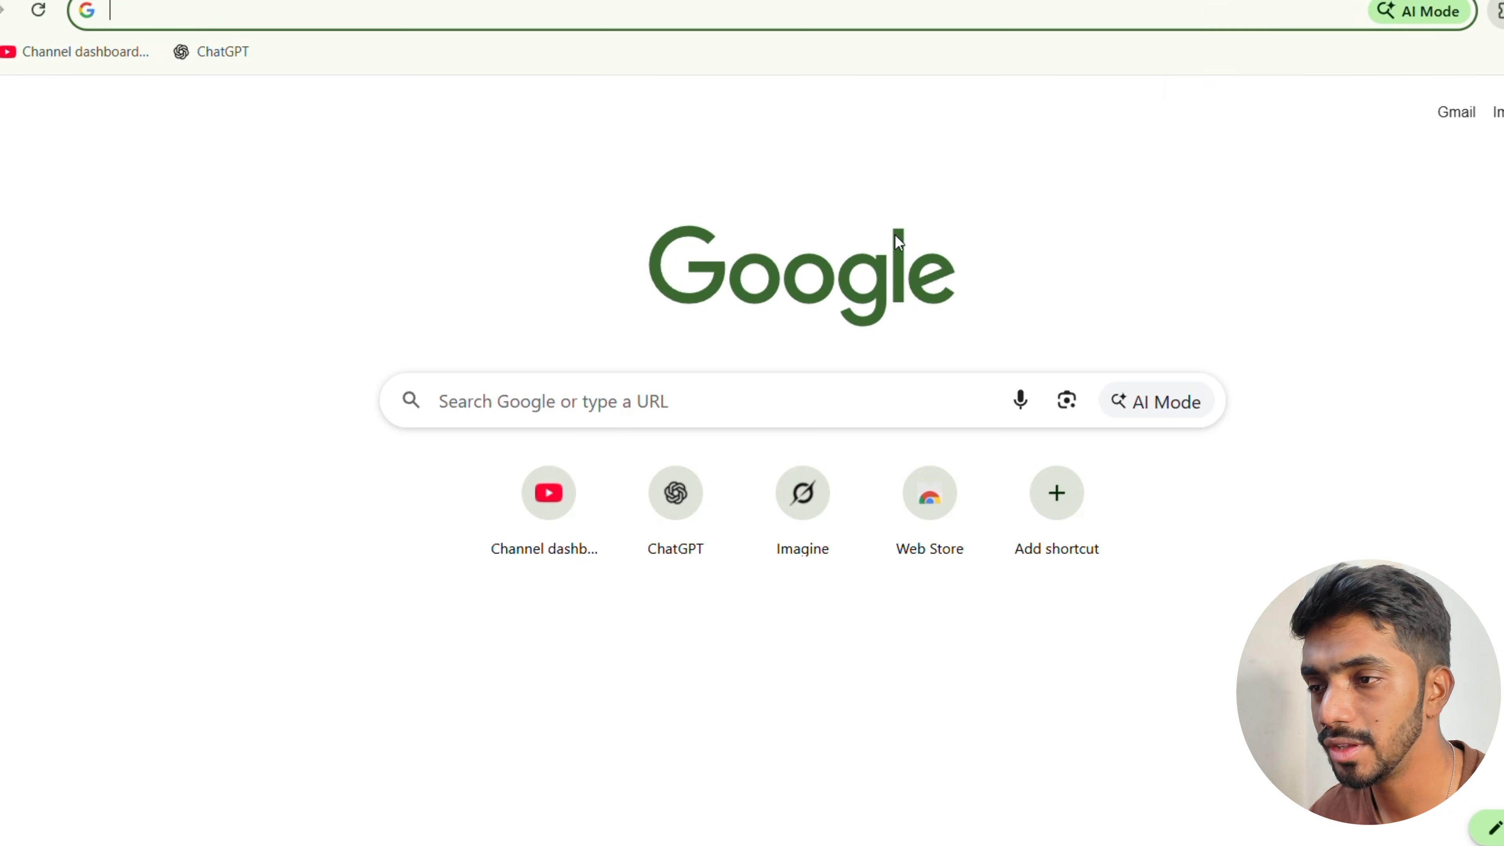
{"action": "left_click", "coordinate": [336, 219]}
{"action": "left_click", "coordinate": [452, 23]}
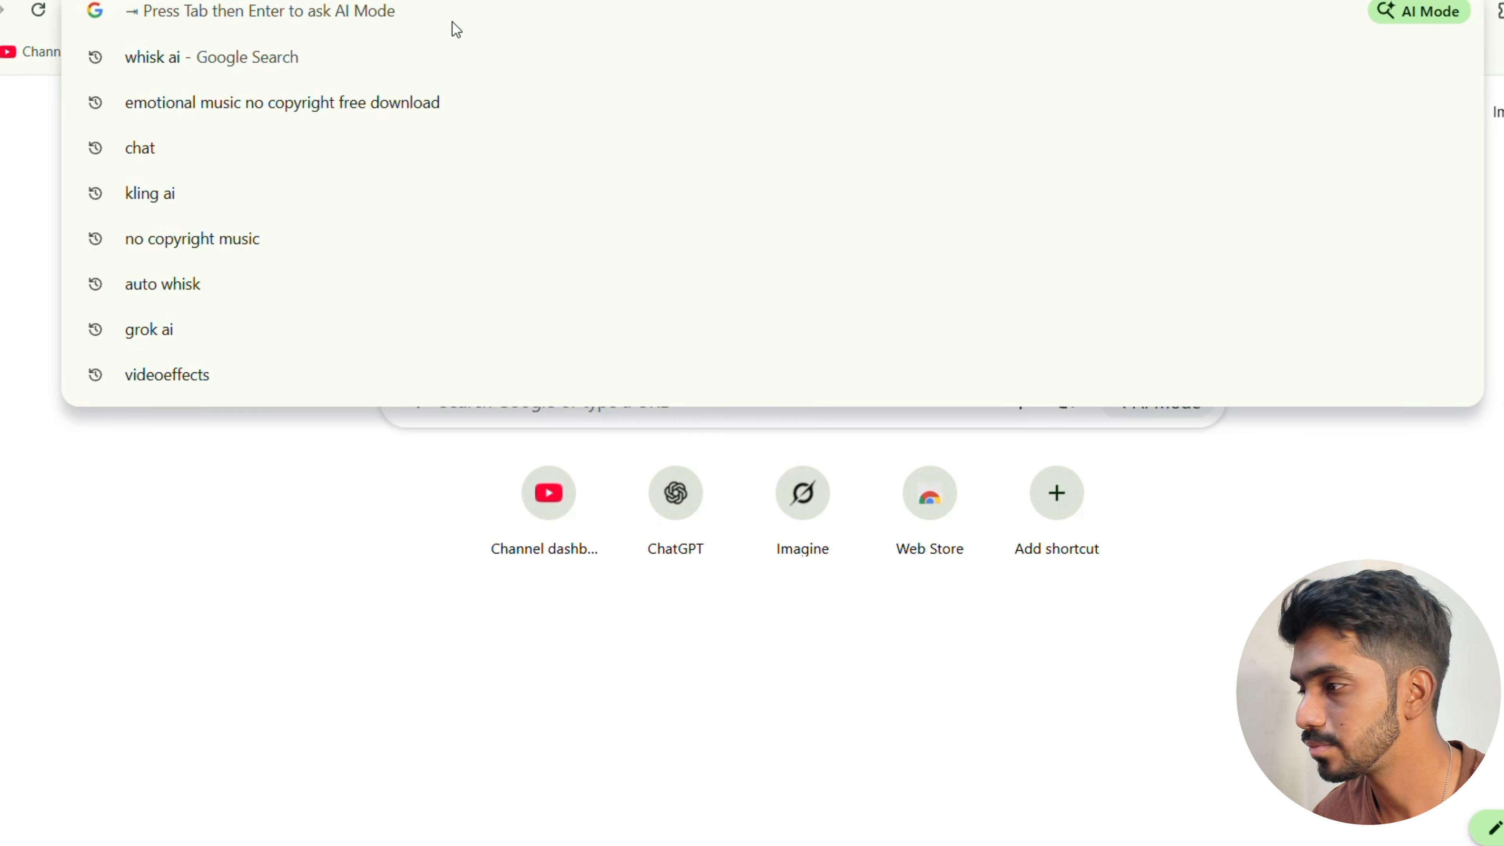
{"action": "type", "text": "autowh"}
{"action": "key", "text": "Down"}
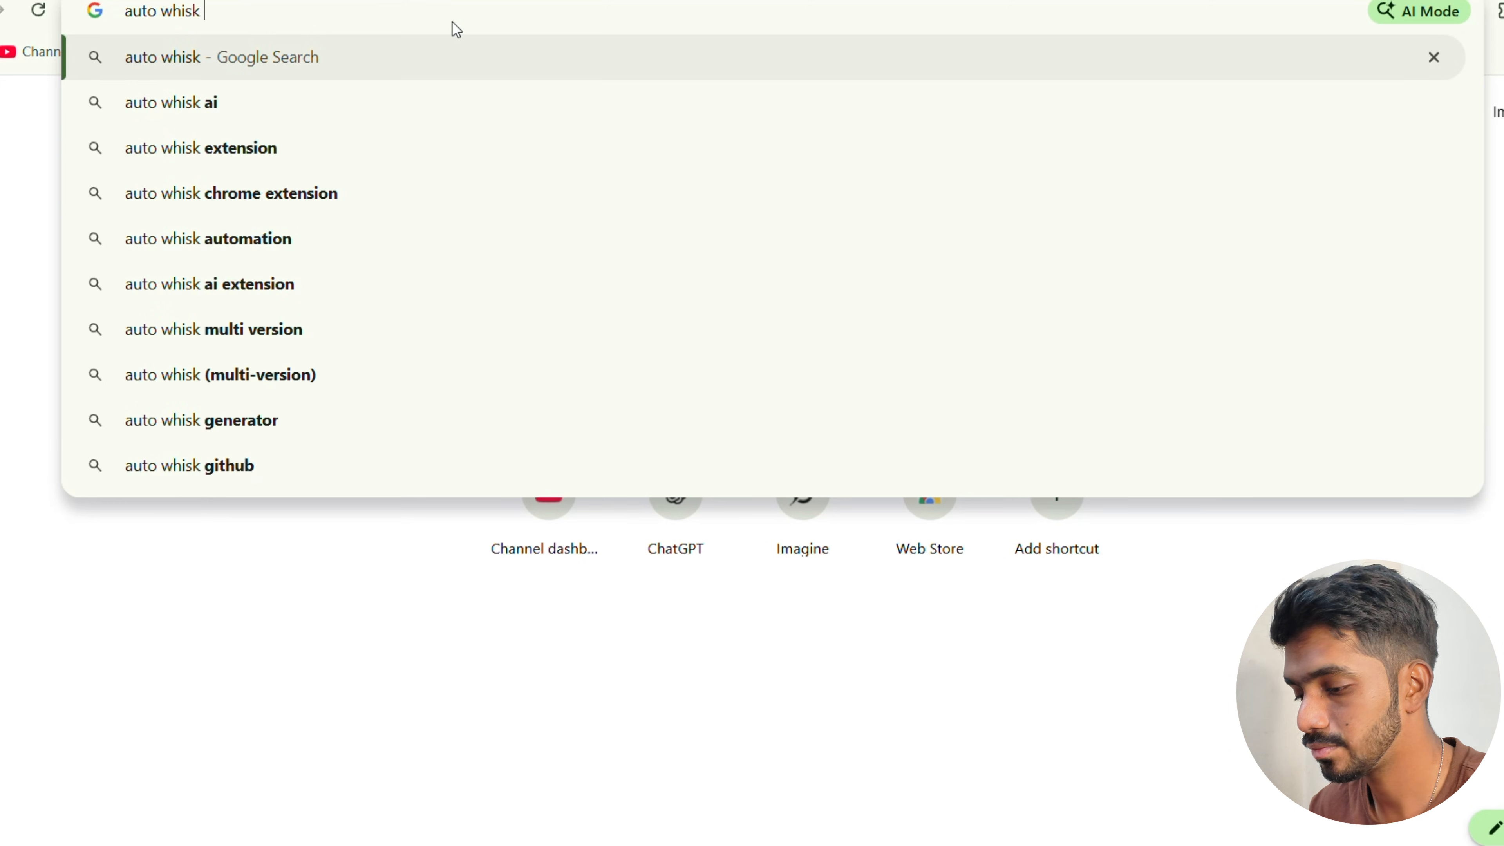
{"action": "key", "text": "Down"}
{"action": "key", "text": "Down"}
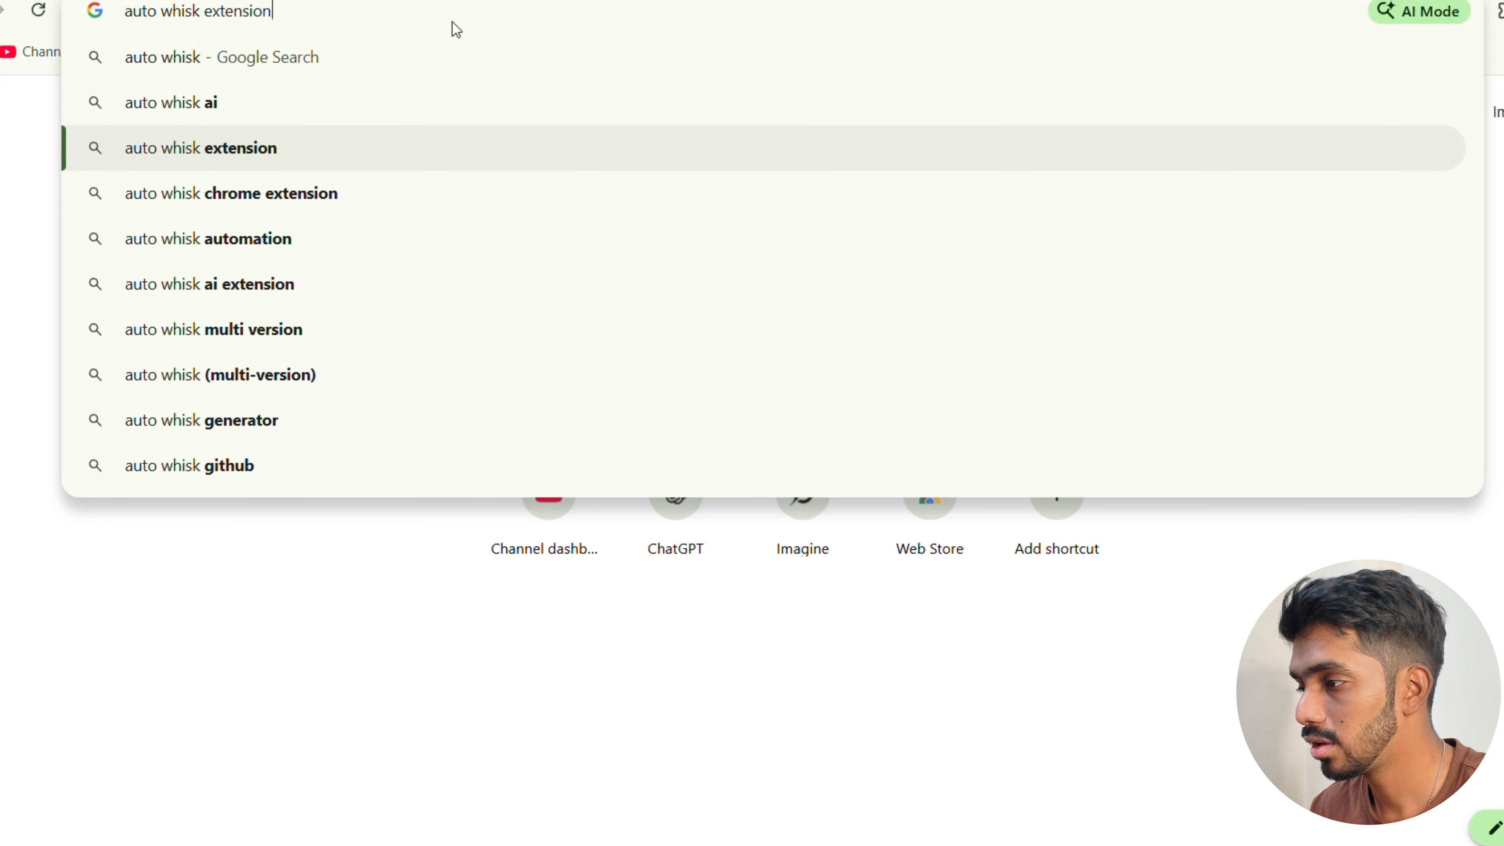
{"action": "key", "text": "Return"}
{"action": "left_click", "coordinate": [371, 306]}
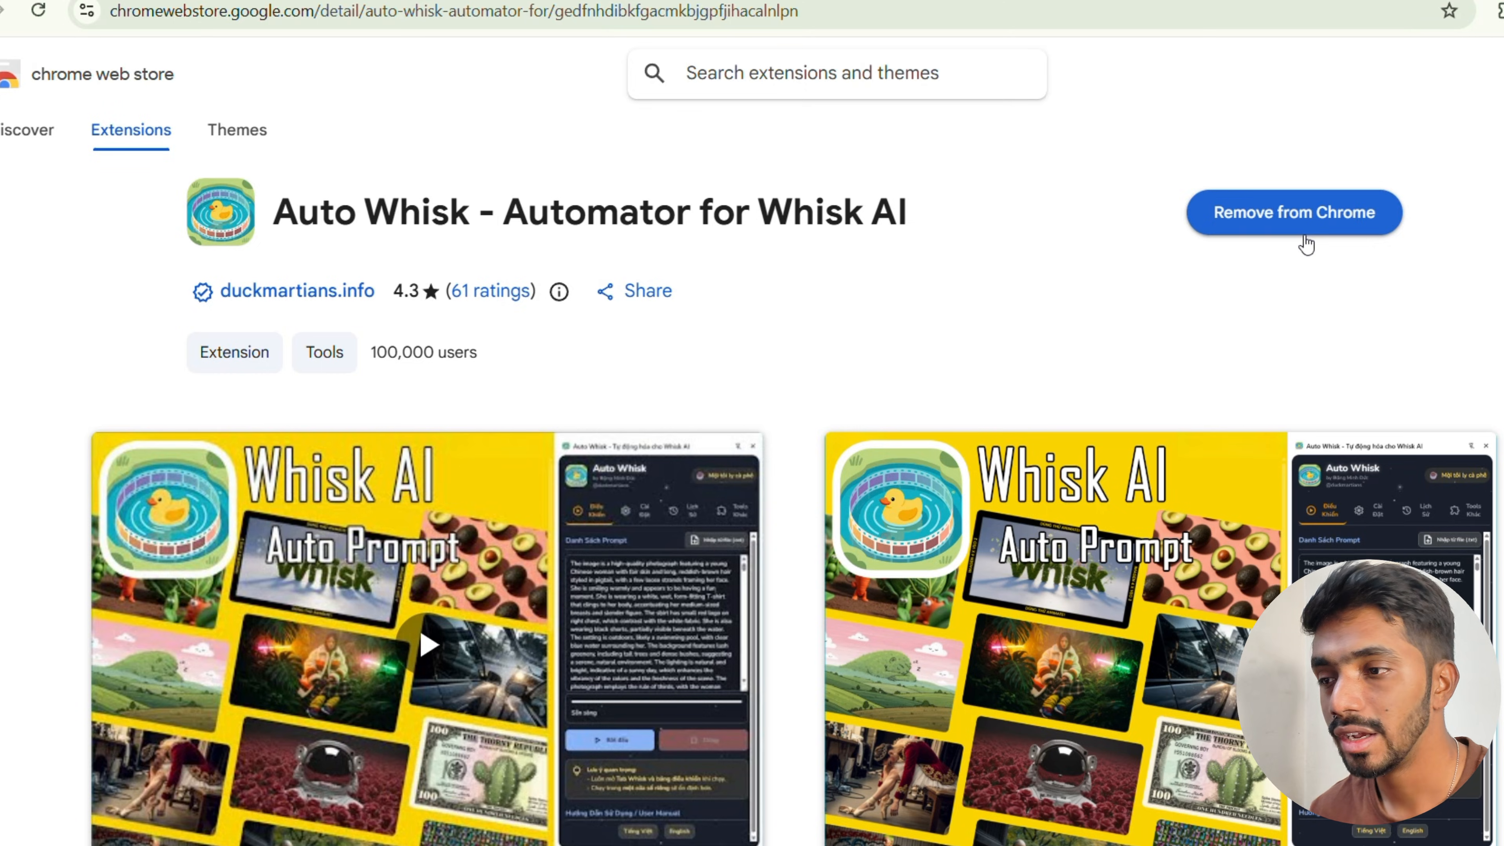
- Launch the Auto Whisk extension in a new tab, choose Version 7.5.1 (DOM), and go to the Whisk site from it
{"action": "key", "text": "ctrl+t"}
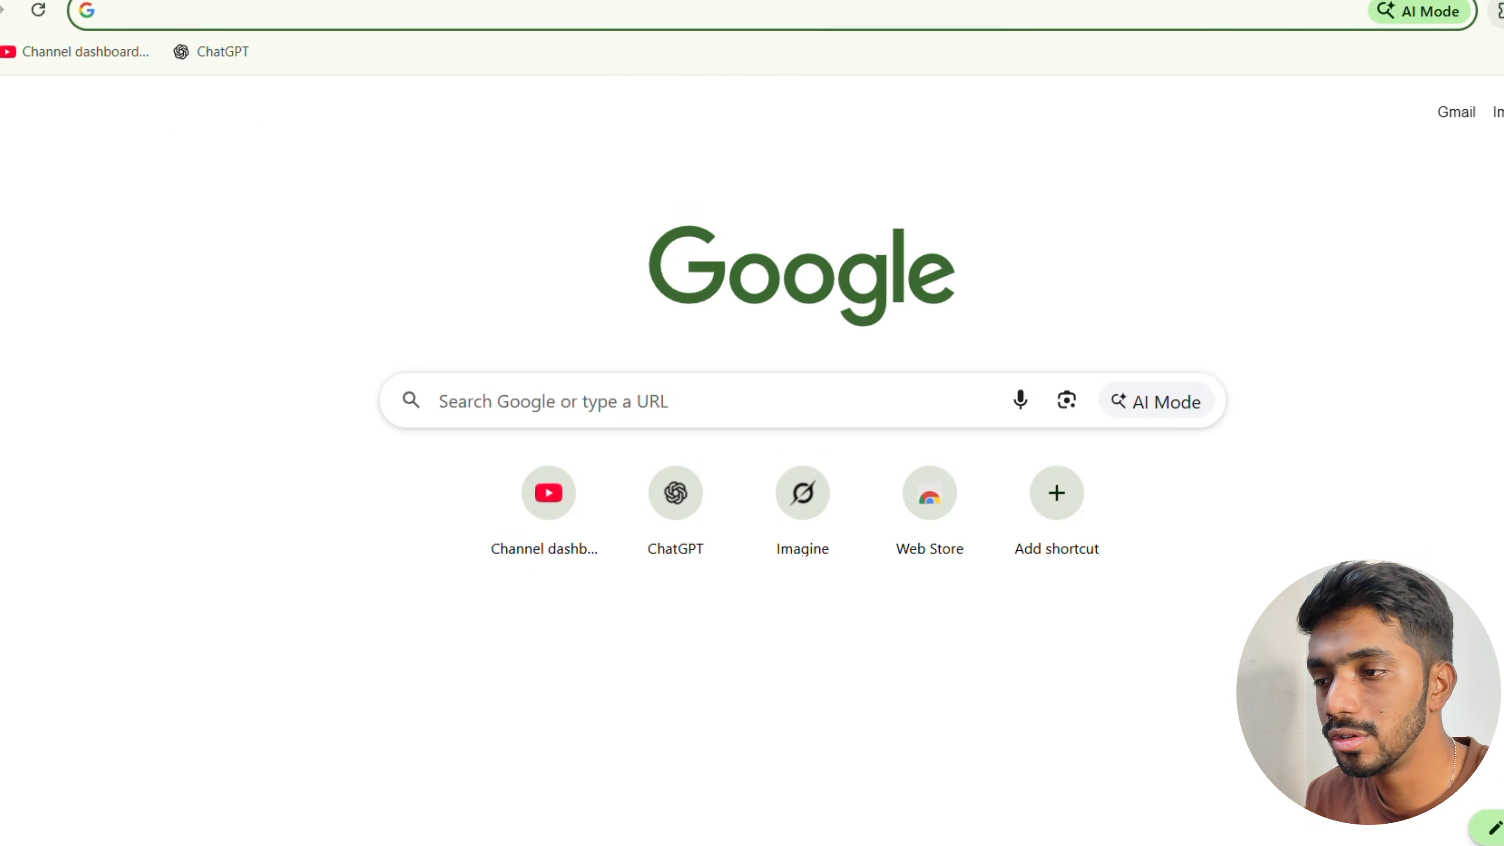
{"action": "left_click", "coordinate": [1499, 11]}
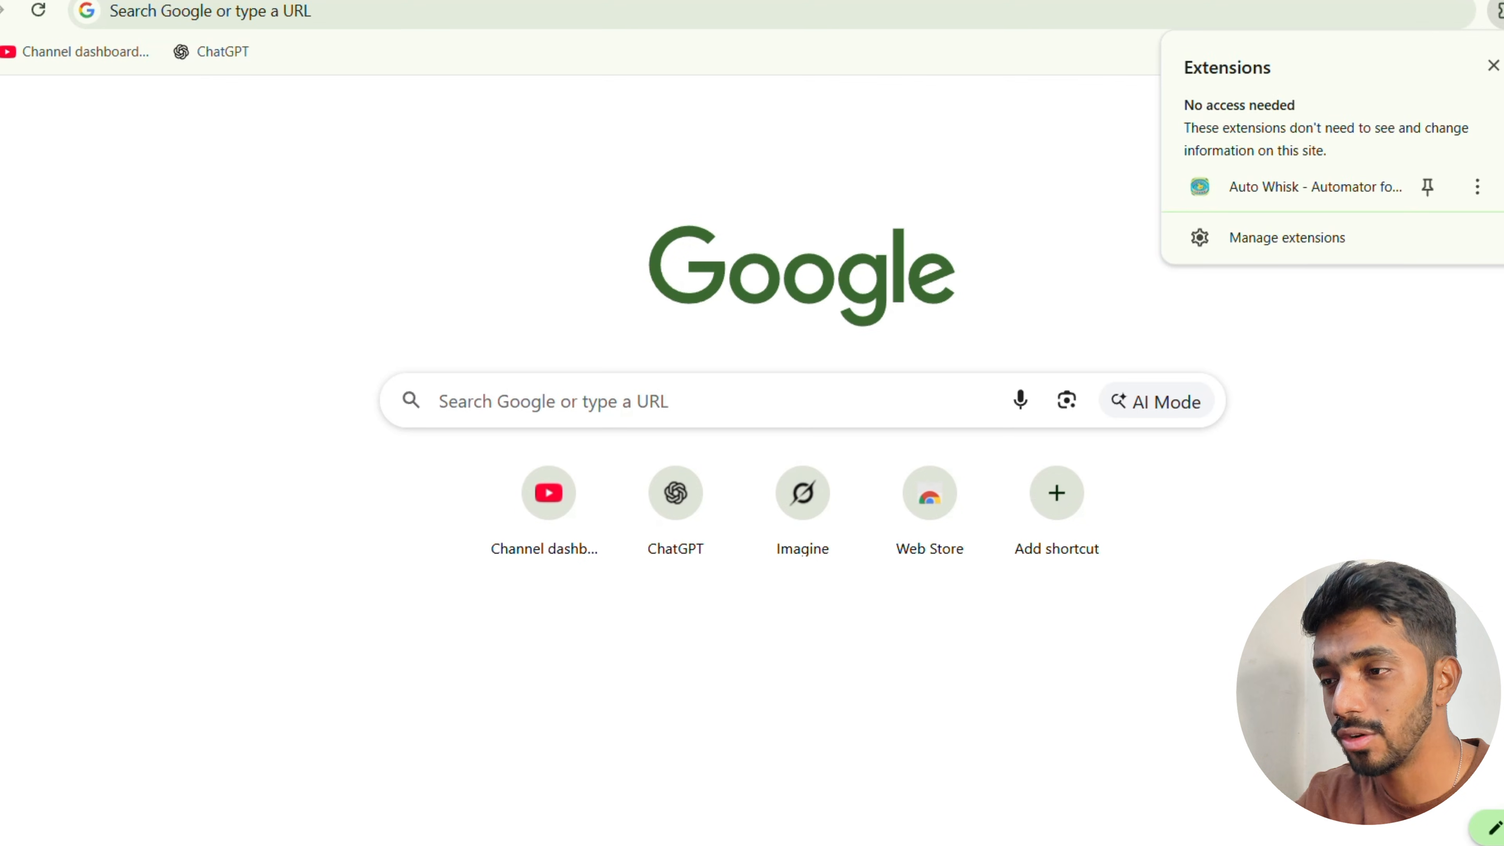
{"action": "left_click", "coordinate": [1344, 187]}
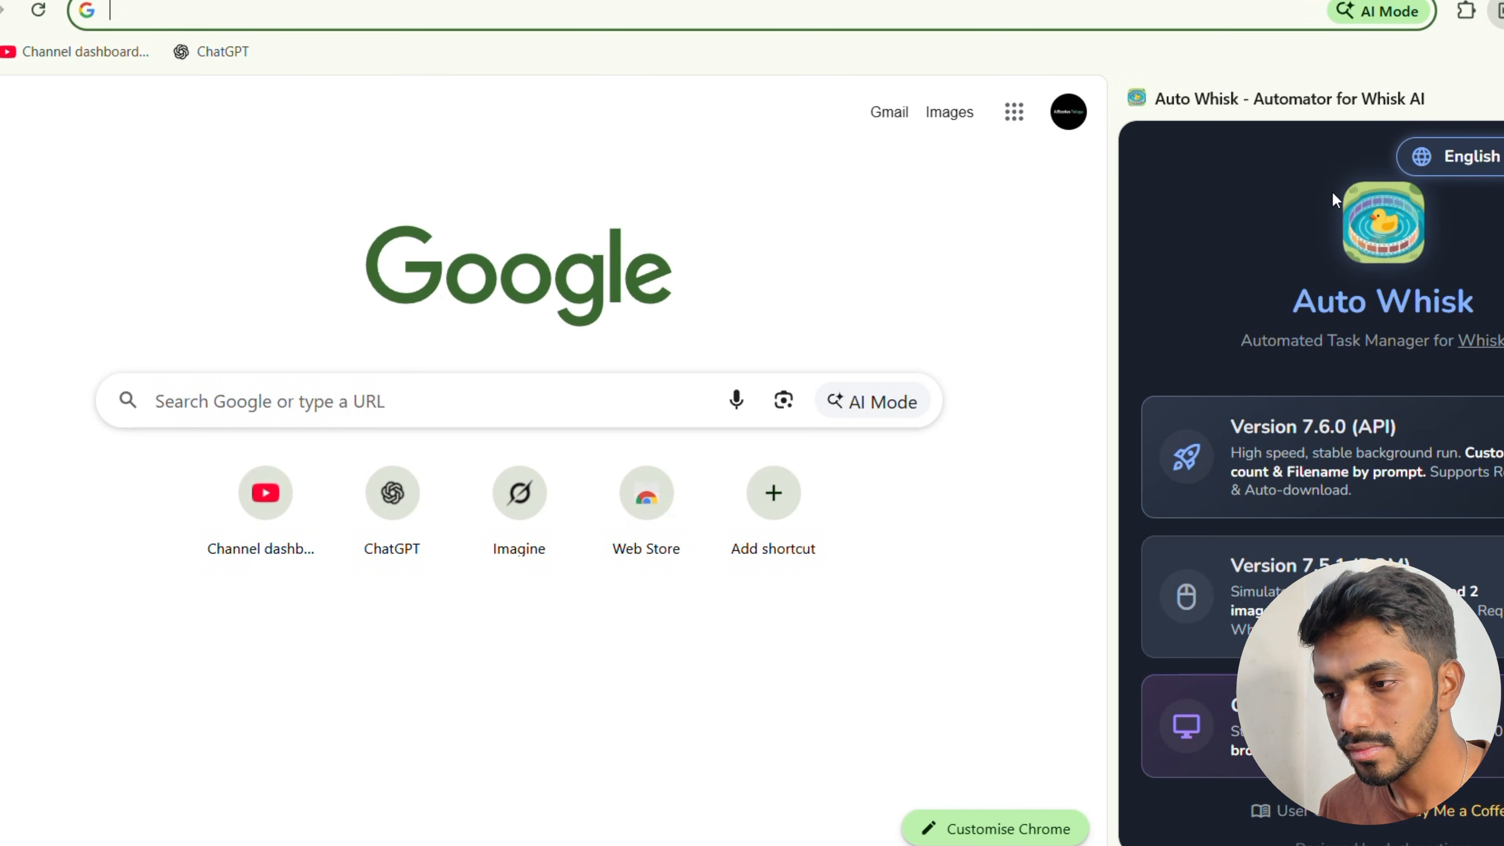
{"action": "scroll", "coordinate": [1320, 518], "scroll_direction": "down", "scroll_amount": 1}
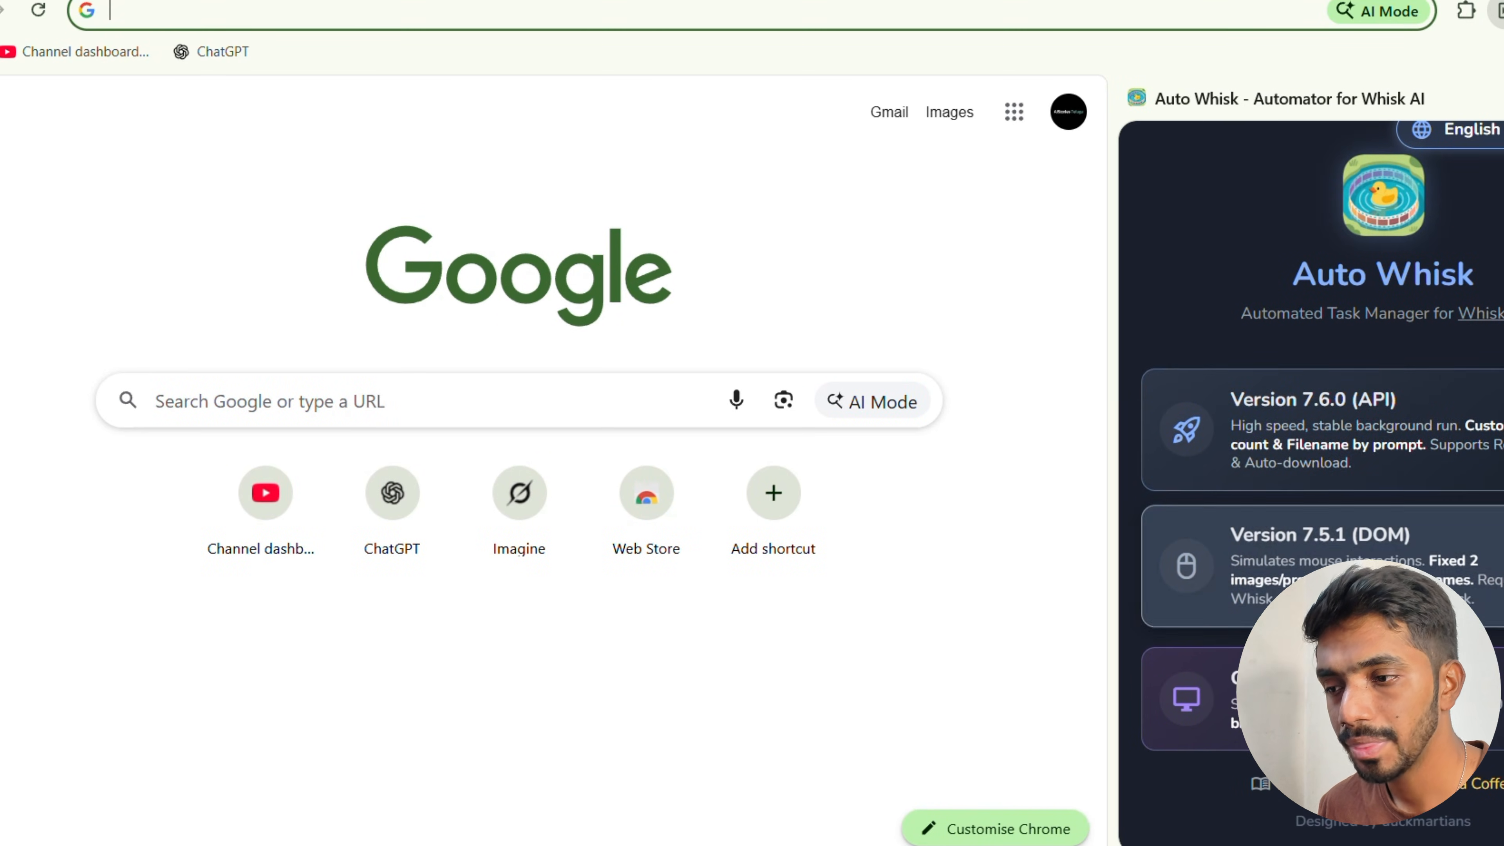
{"action": "left_click", "coordinate": [1346, 542]}
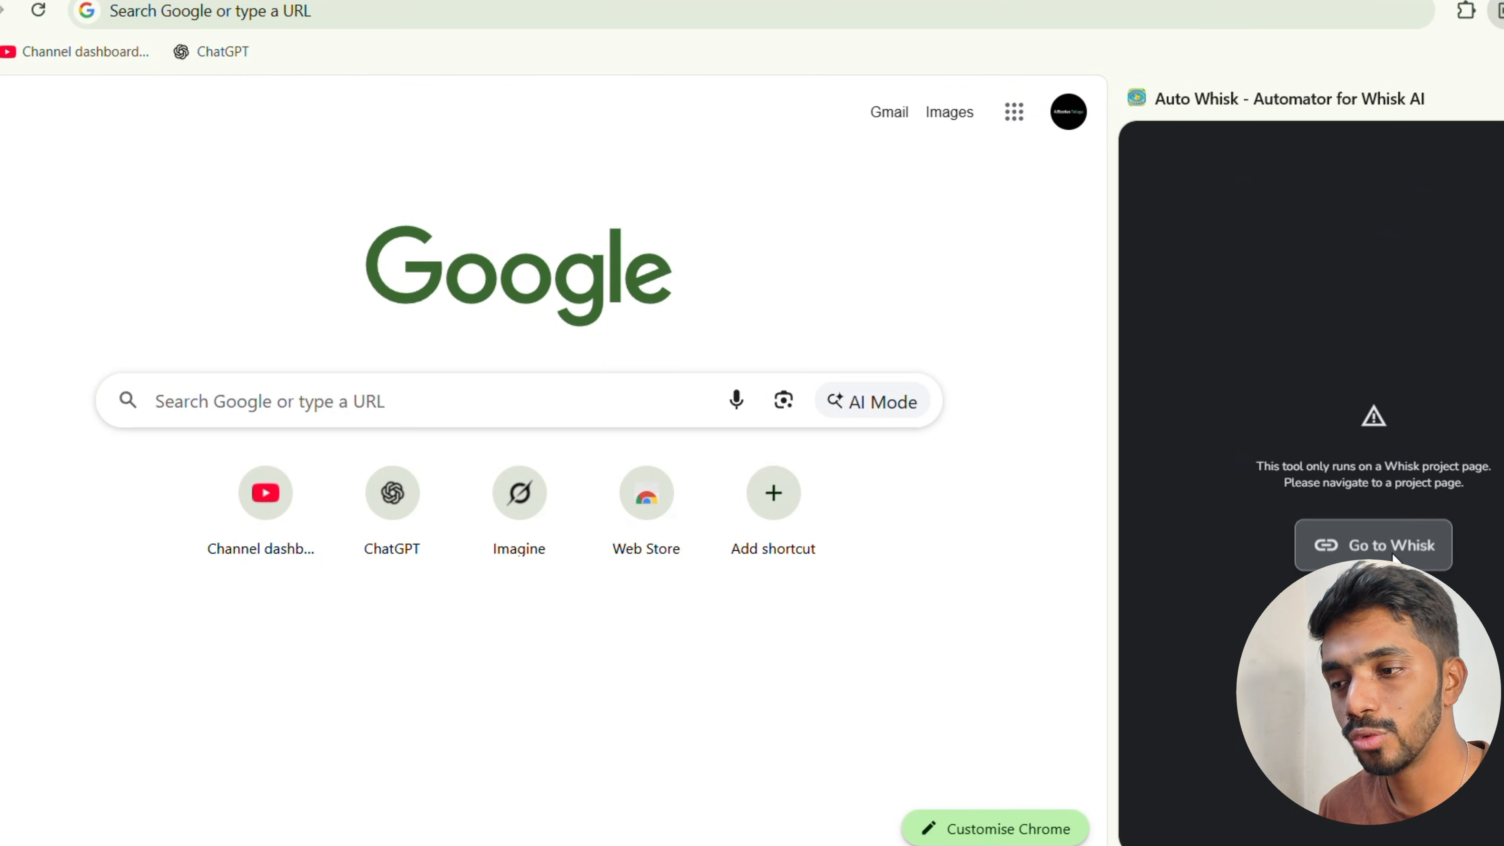
{"action": "left_click", "coordinate": [1353, 543]}
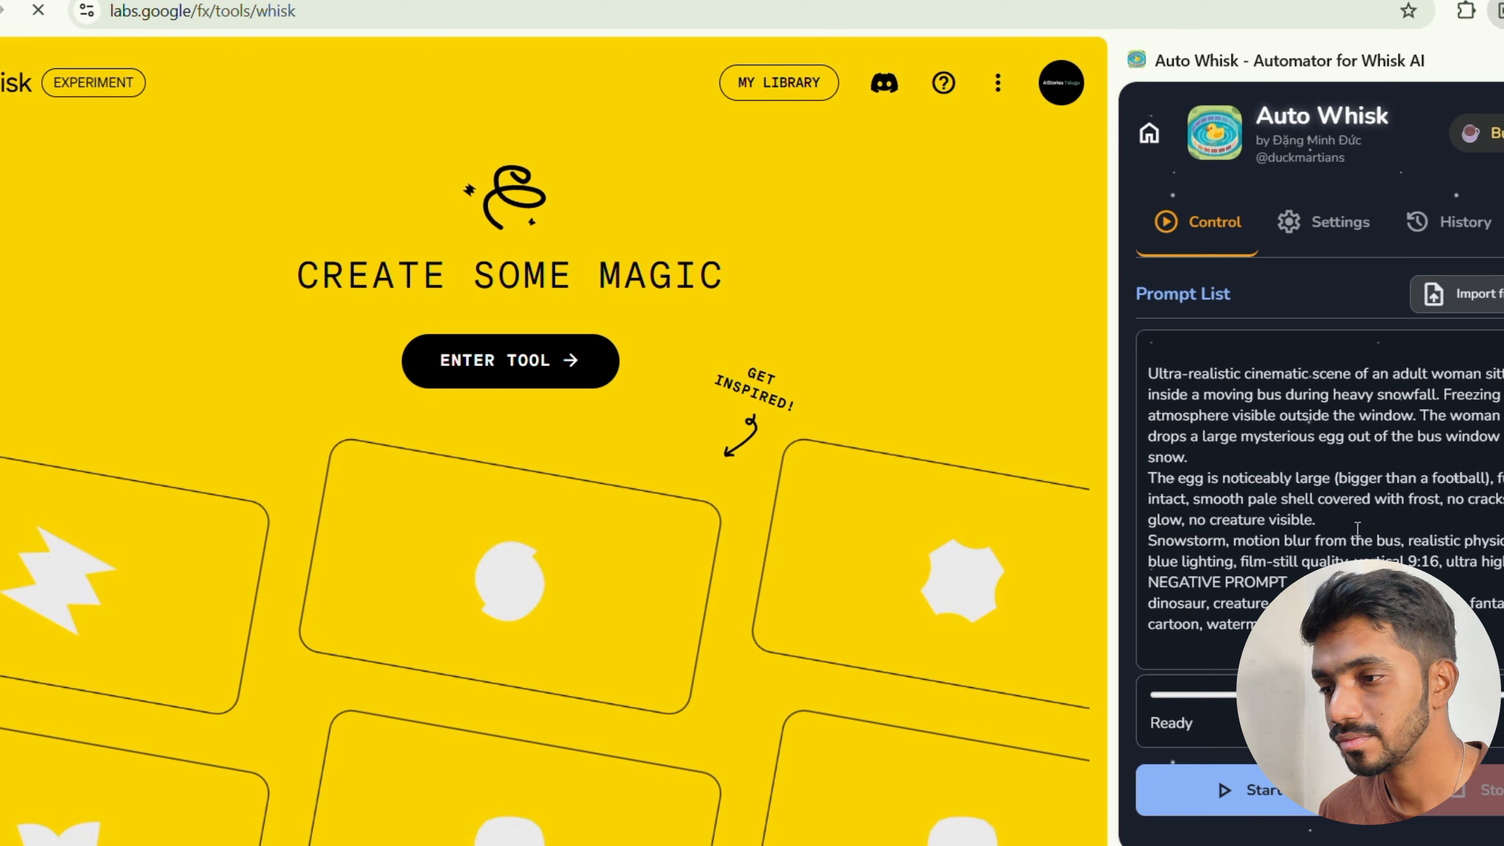
- Clear all existing prompt text from the Auto Whisk prompt list
{"action": "double_click", "coordinate": [1361, 538]}
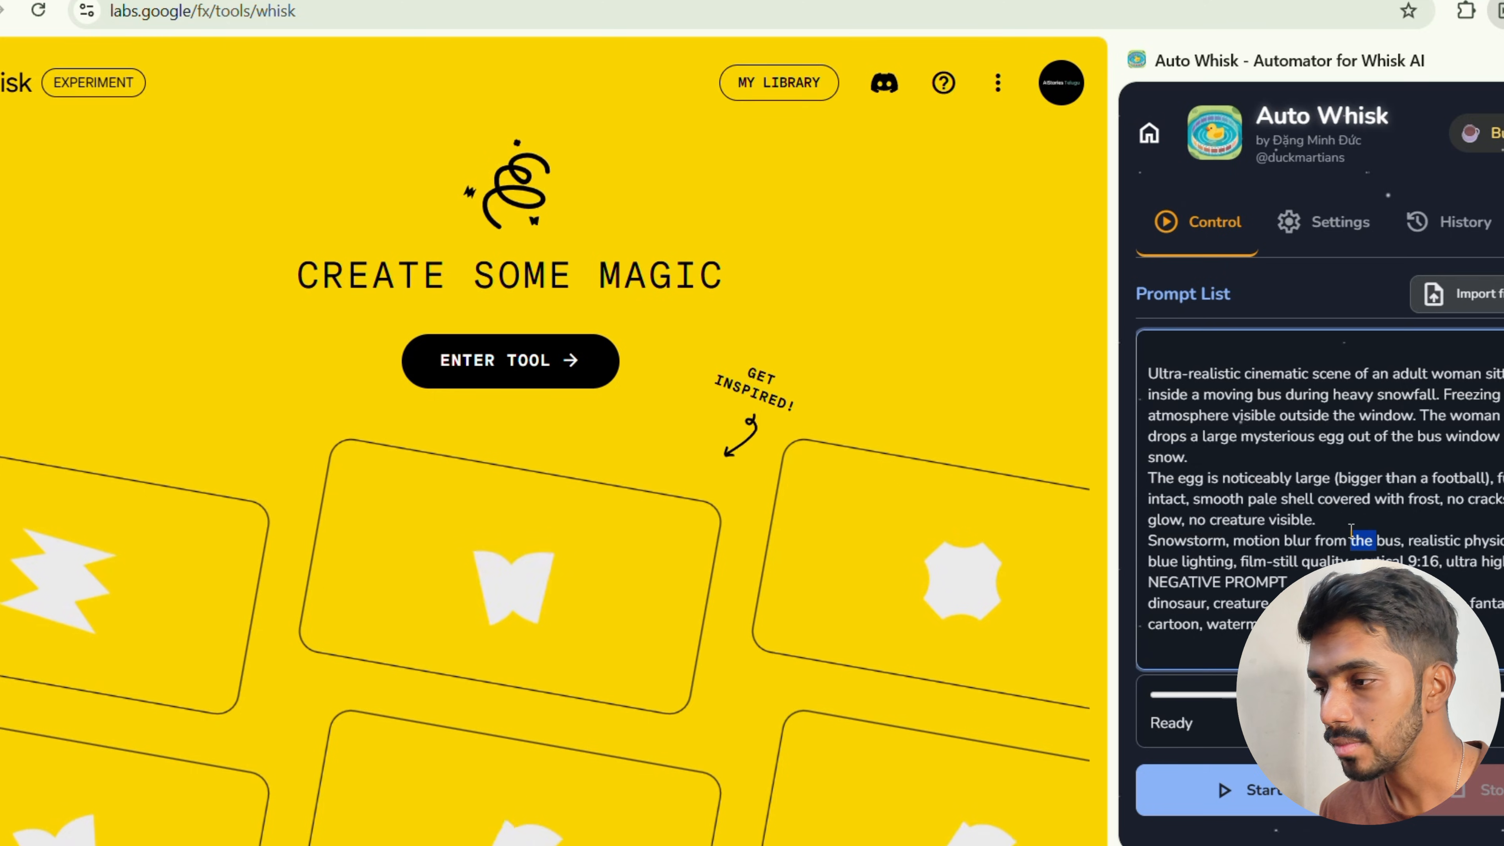
{"action": "key", "text": "ctrl+a"}
{"action": "key", "text": "BackSpace"}
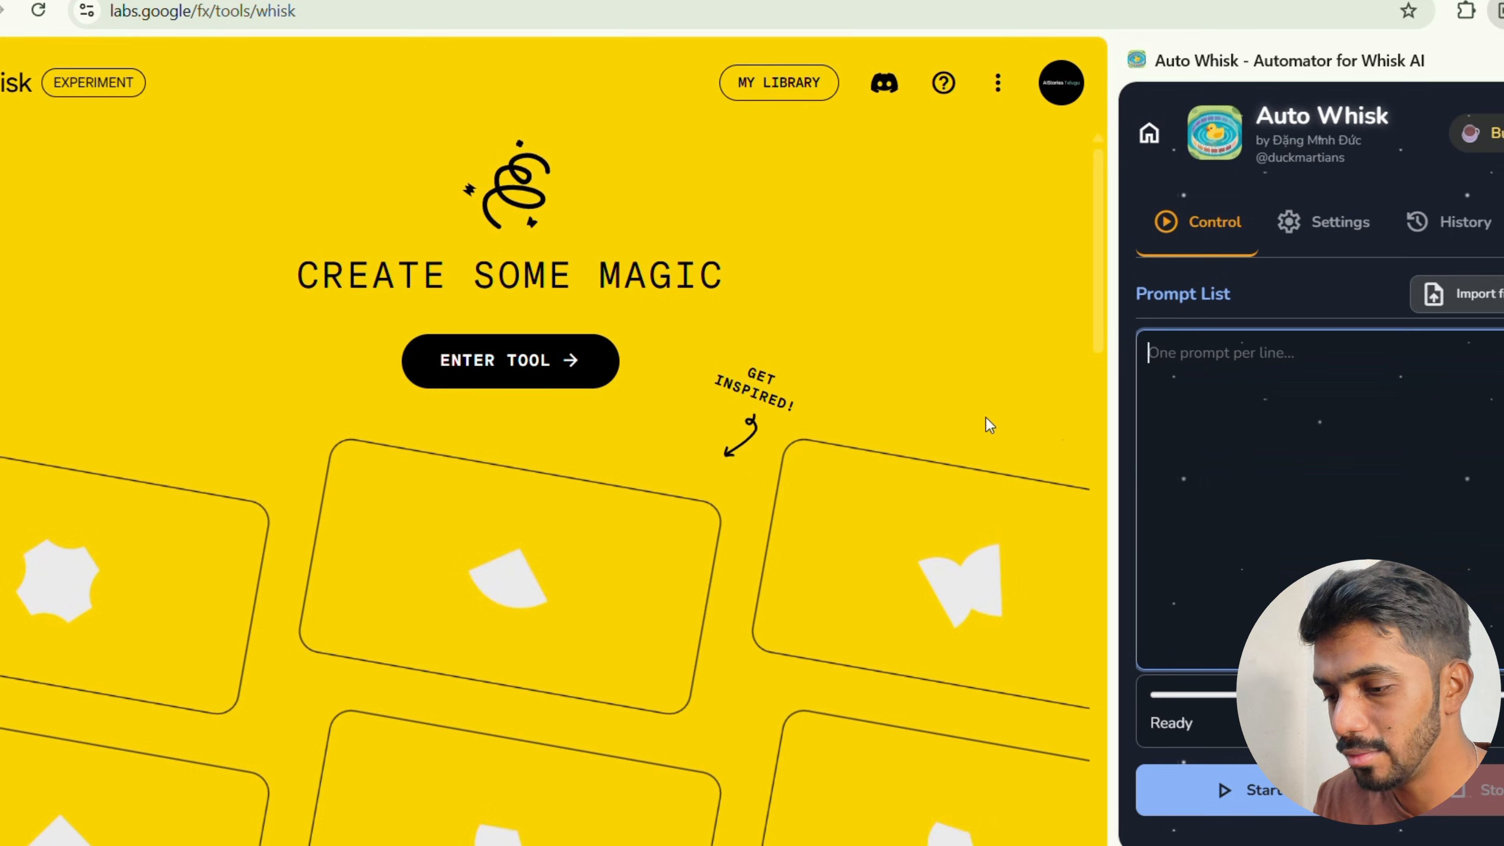
- Enter the Whisk tool and expand the reference image section to view its subject, scene and style slots
{"action": "left_click", "coordinate": [545, 367]}
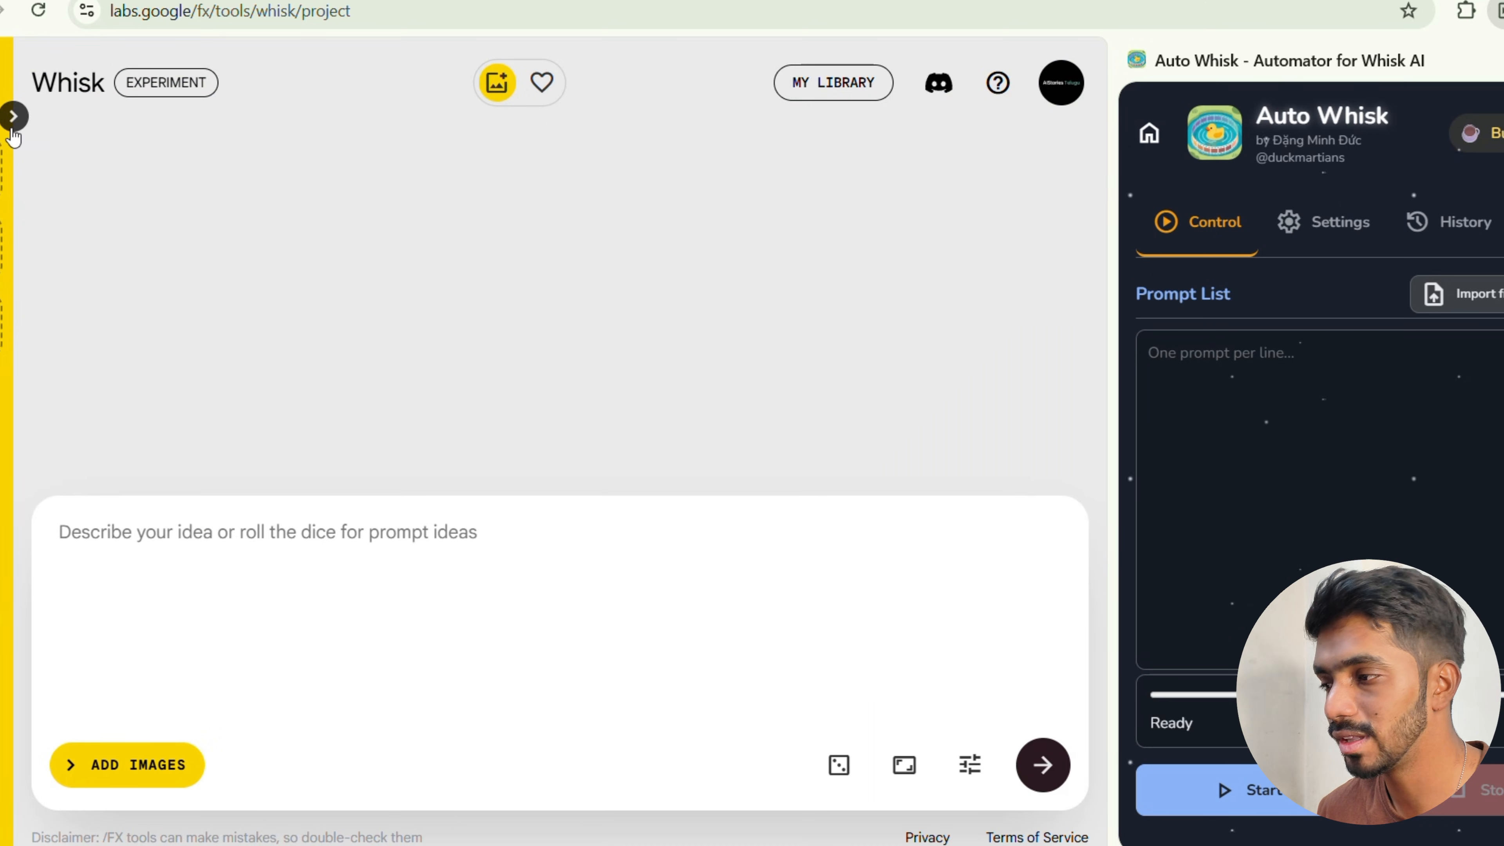
{"action": "left_click", "coordinate": [10, 114]}
{"action": "scroll", "coordinate": [81, 496], "scroll_direction": "down", "scroll_amount": 5}
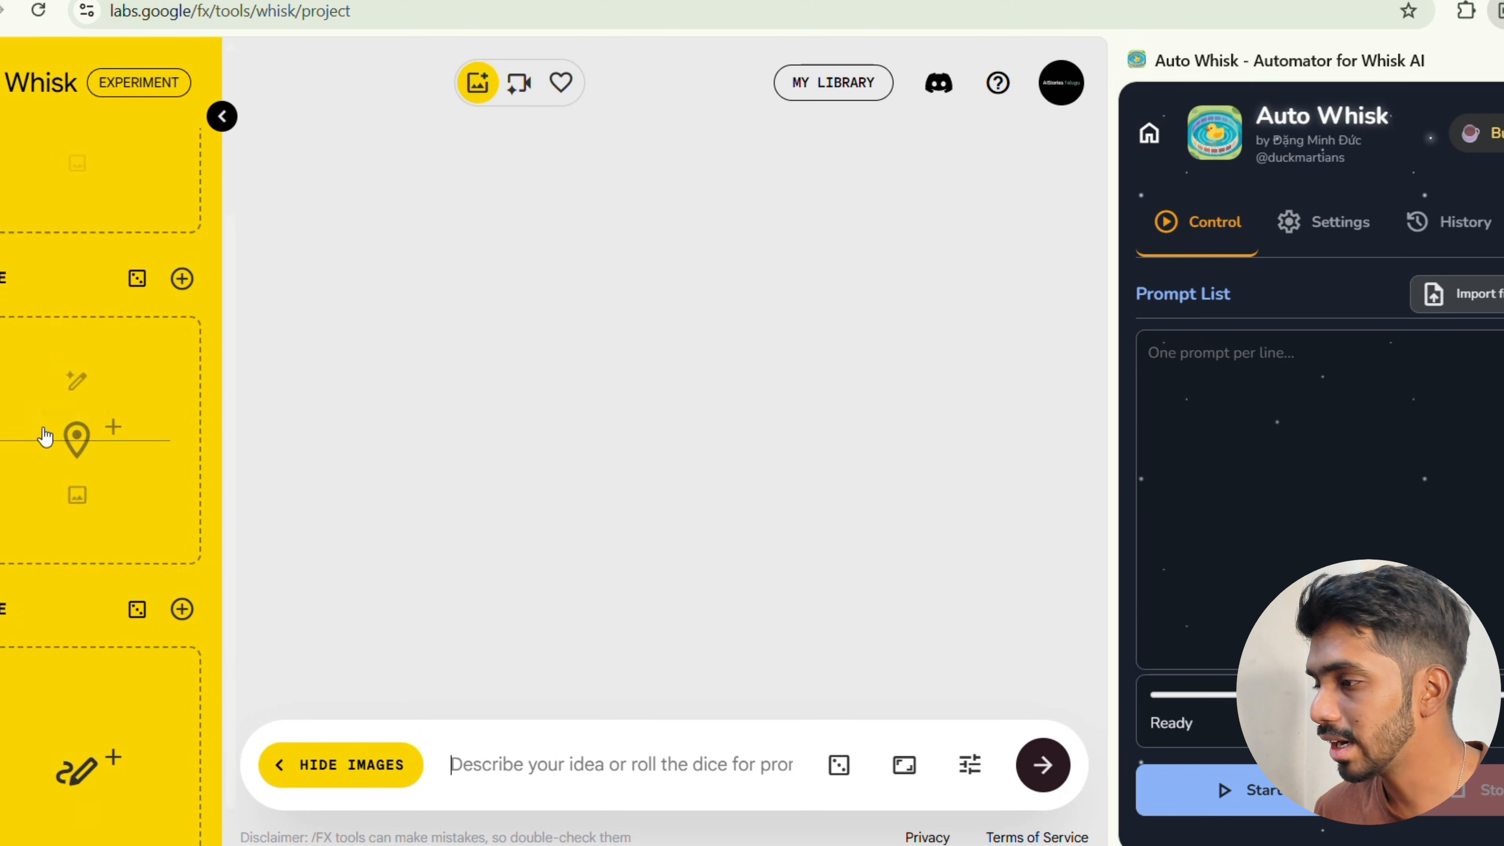
{"action": "scroll", "coordinate": [53, 301], "scroll_direction": "up", "scroll_amount": 5}
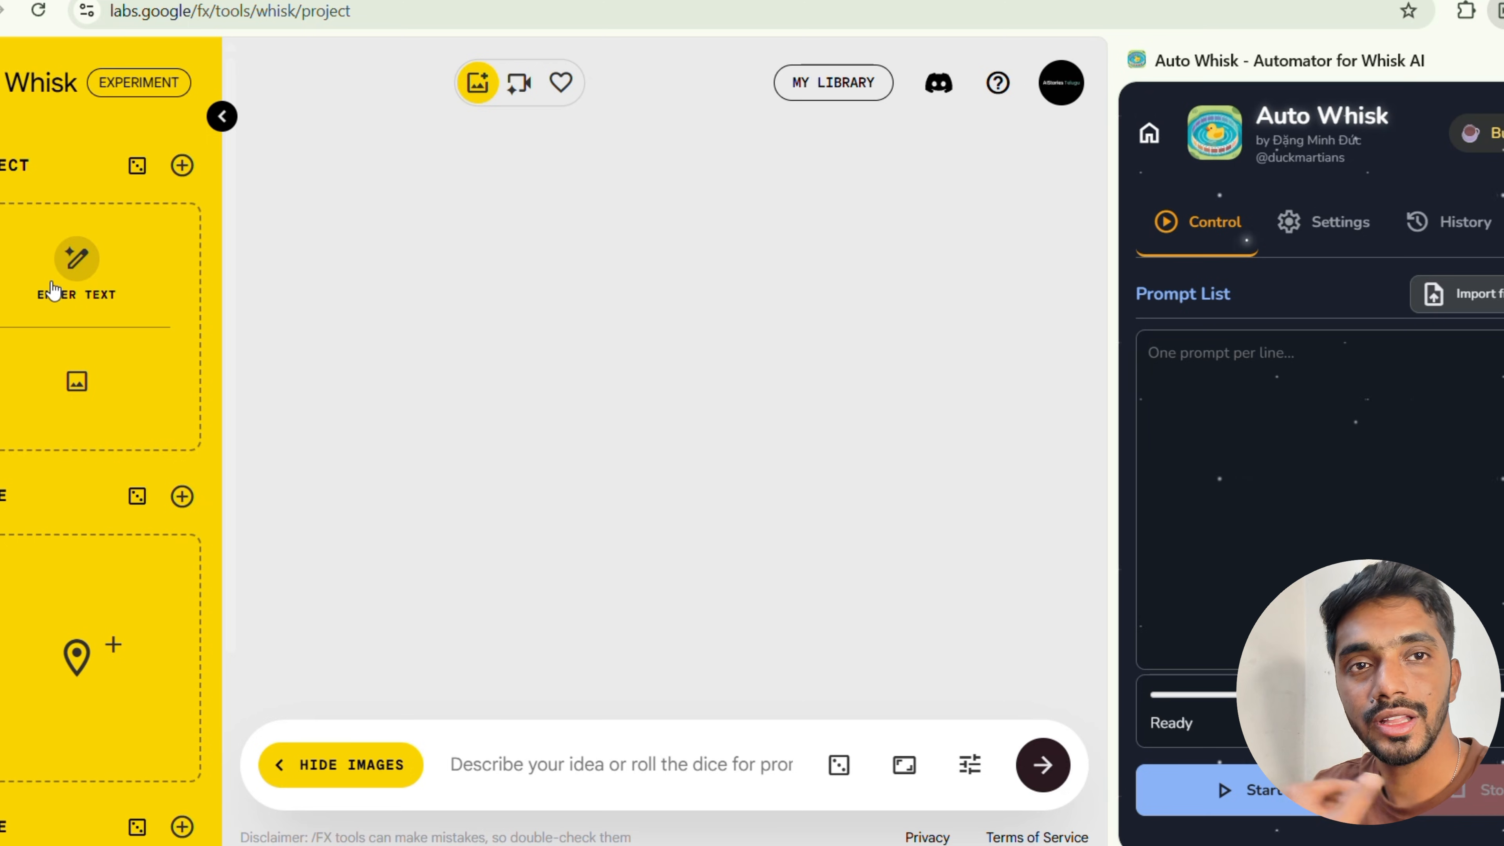
- Return to the ChatGPT scene prompts chat and send the message "characters prompts"
{"action": "left_click", "coordinate": [153, 1]}
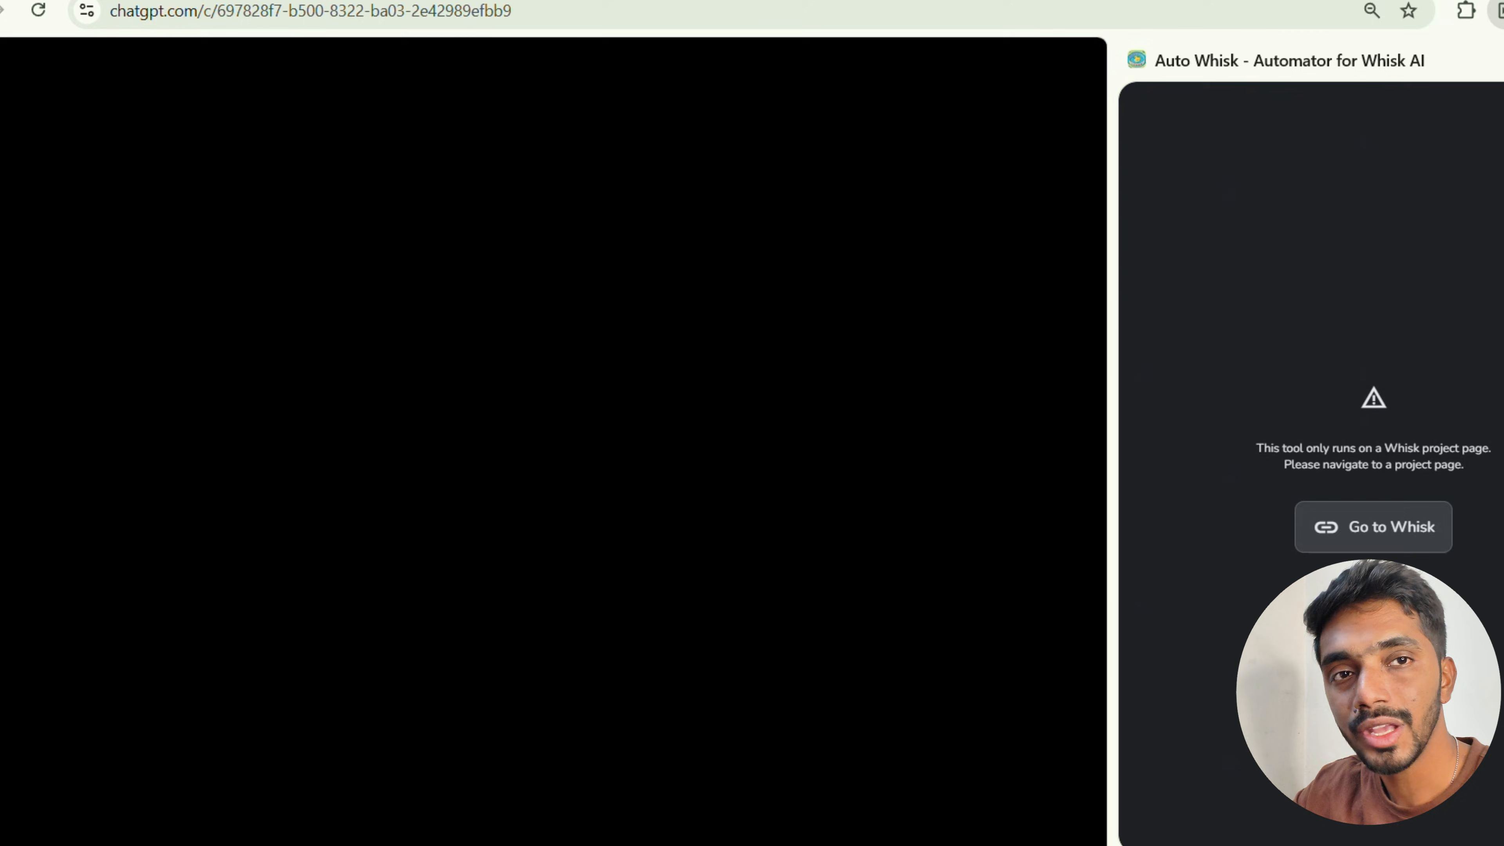
{"action": "scroll", "coordinate": [391, 402], "scroll_direction": "down", "scroll_amount": 5}
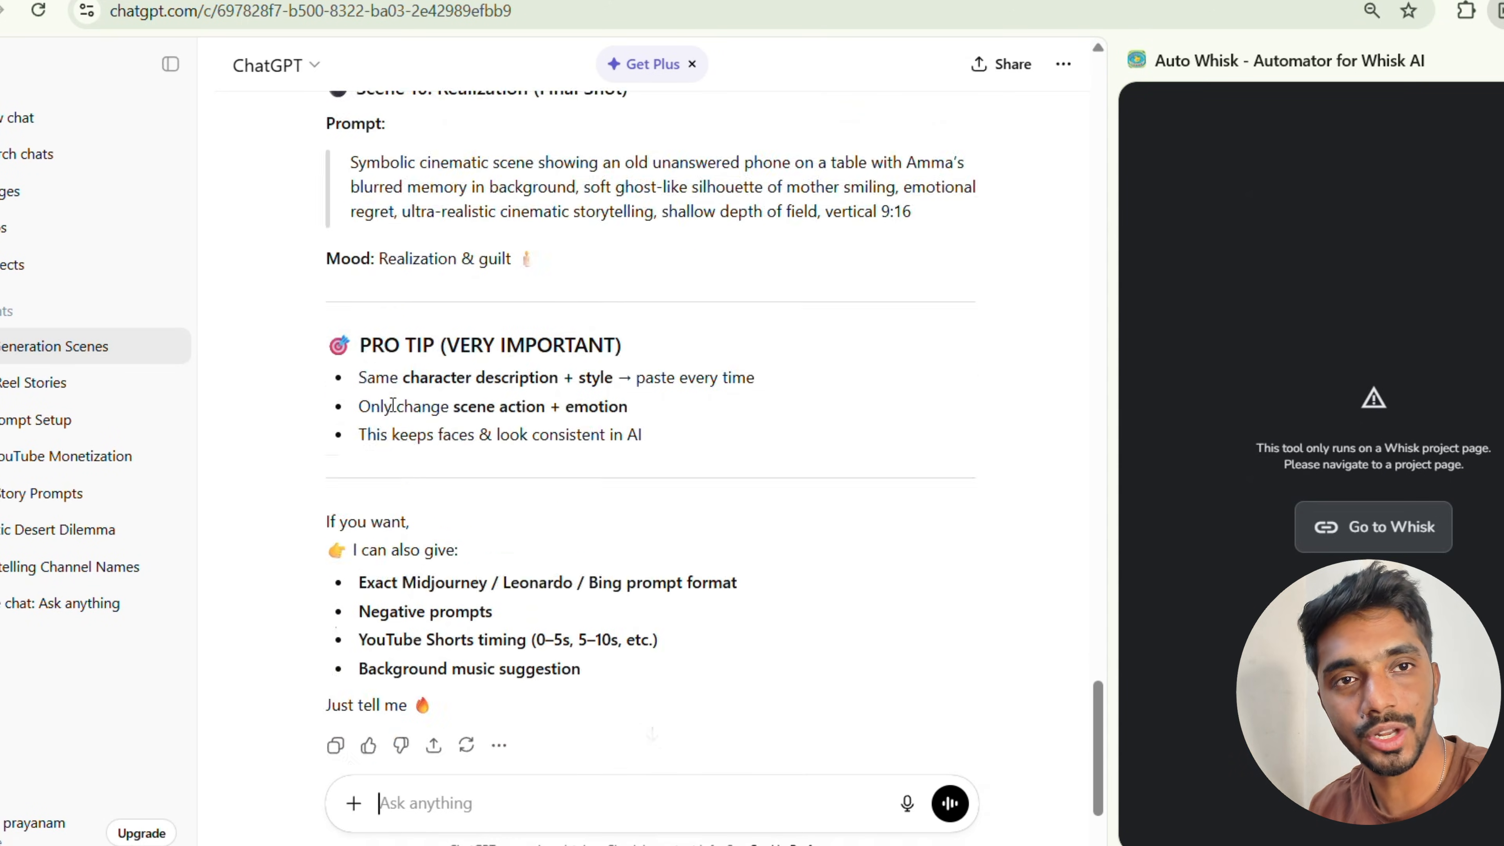
{"action": "scroll", "coordinate": [408, 420], "scroll_direction": "up", "scroll_amount": 10}
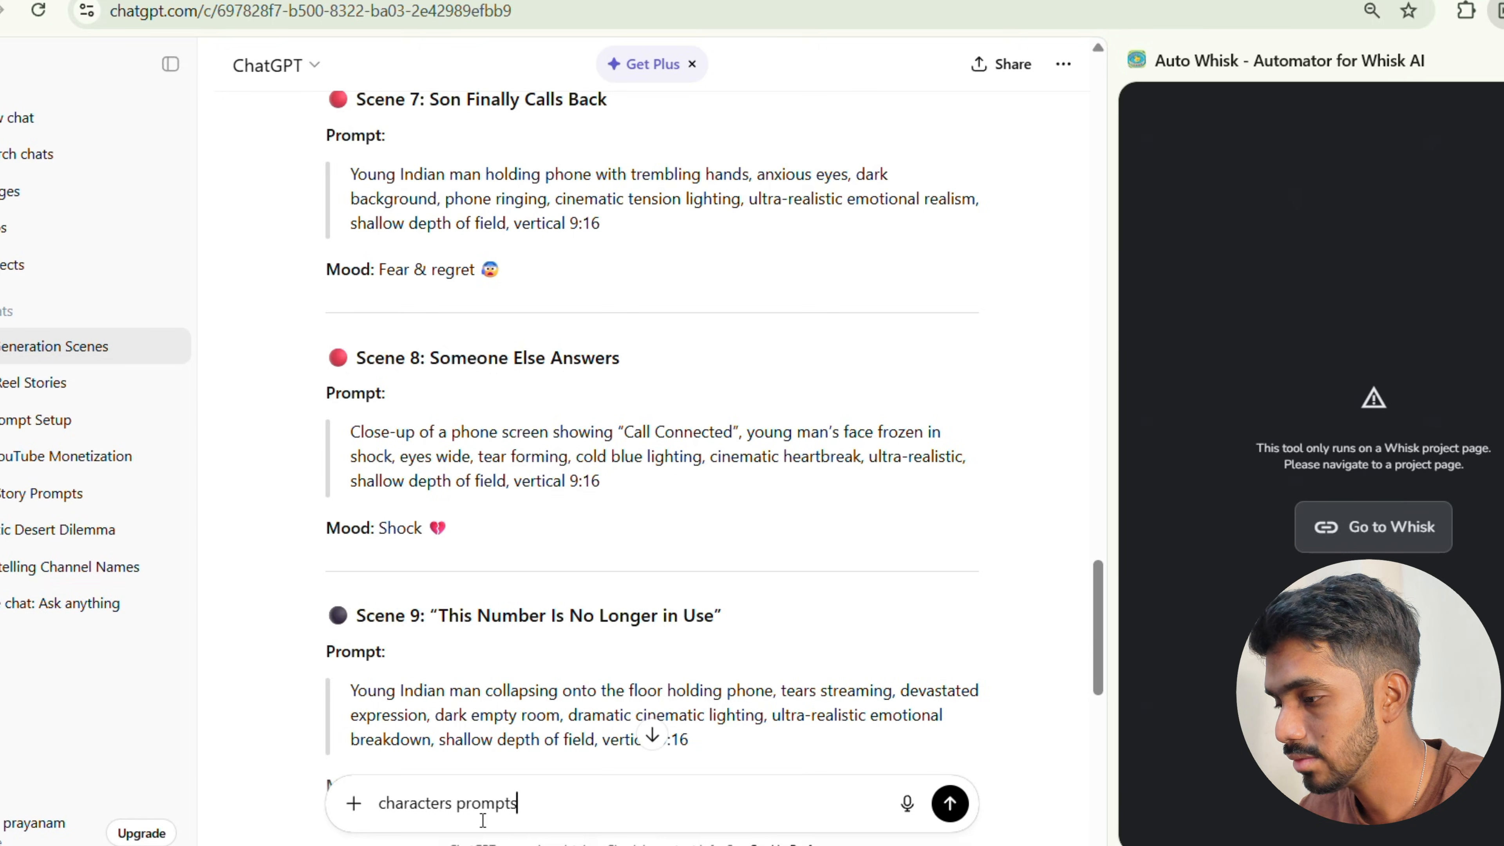
{"action": "key", "text": "Return"}
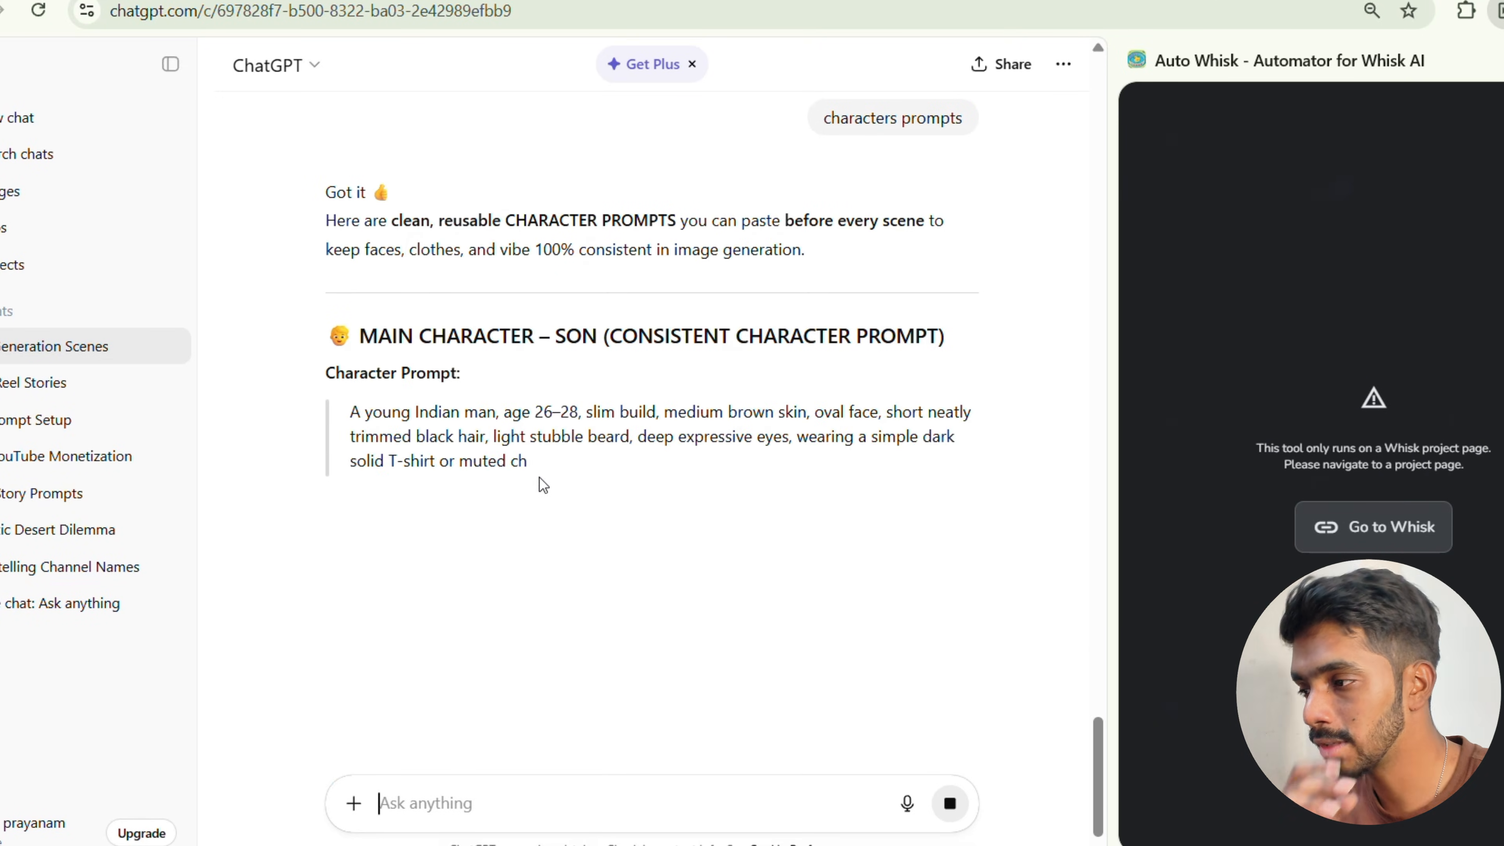
- Copy the full character prompt of the main character, the son, from the ChatGPT reply
{"action": "scroll", "coordinate": [536, 430], "scroll_direction": "down", "scroll_amount": 1}
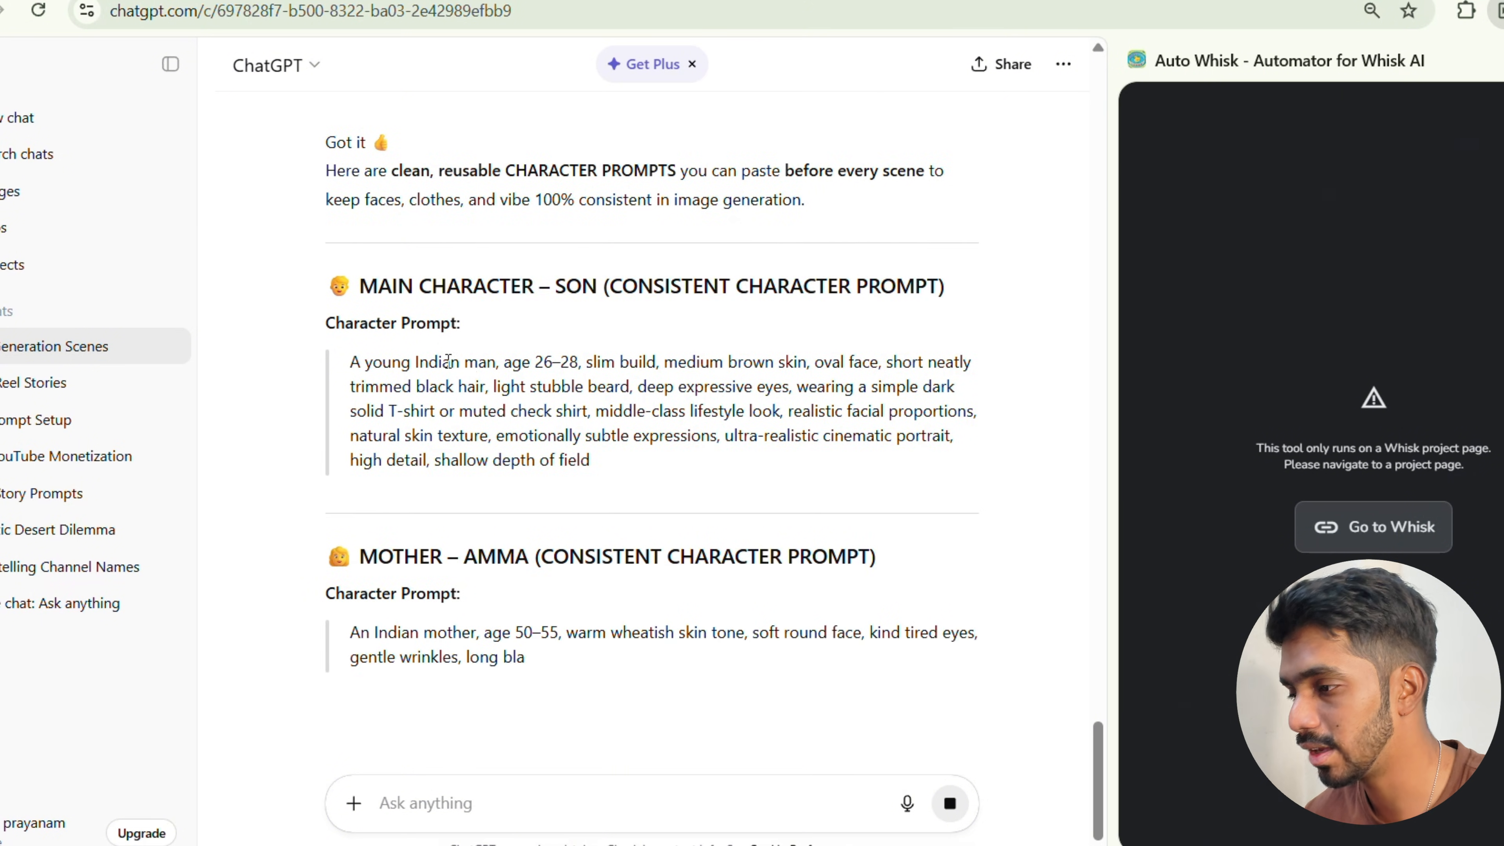
{"action": "scroll", "coordinate": [515, 425], "scroll_direction": "down", "scroll_amount": 2}
{"action": "scroll", "coordinate": [397, 413], "scroll_direction": "up", "scroll_amount": 4}
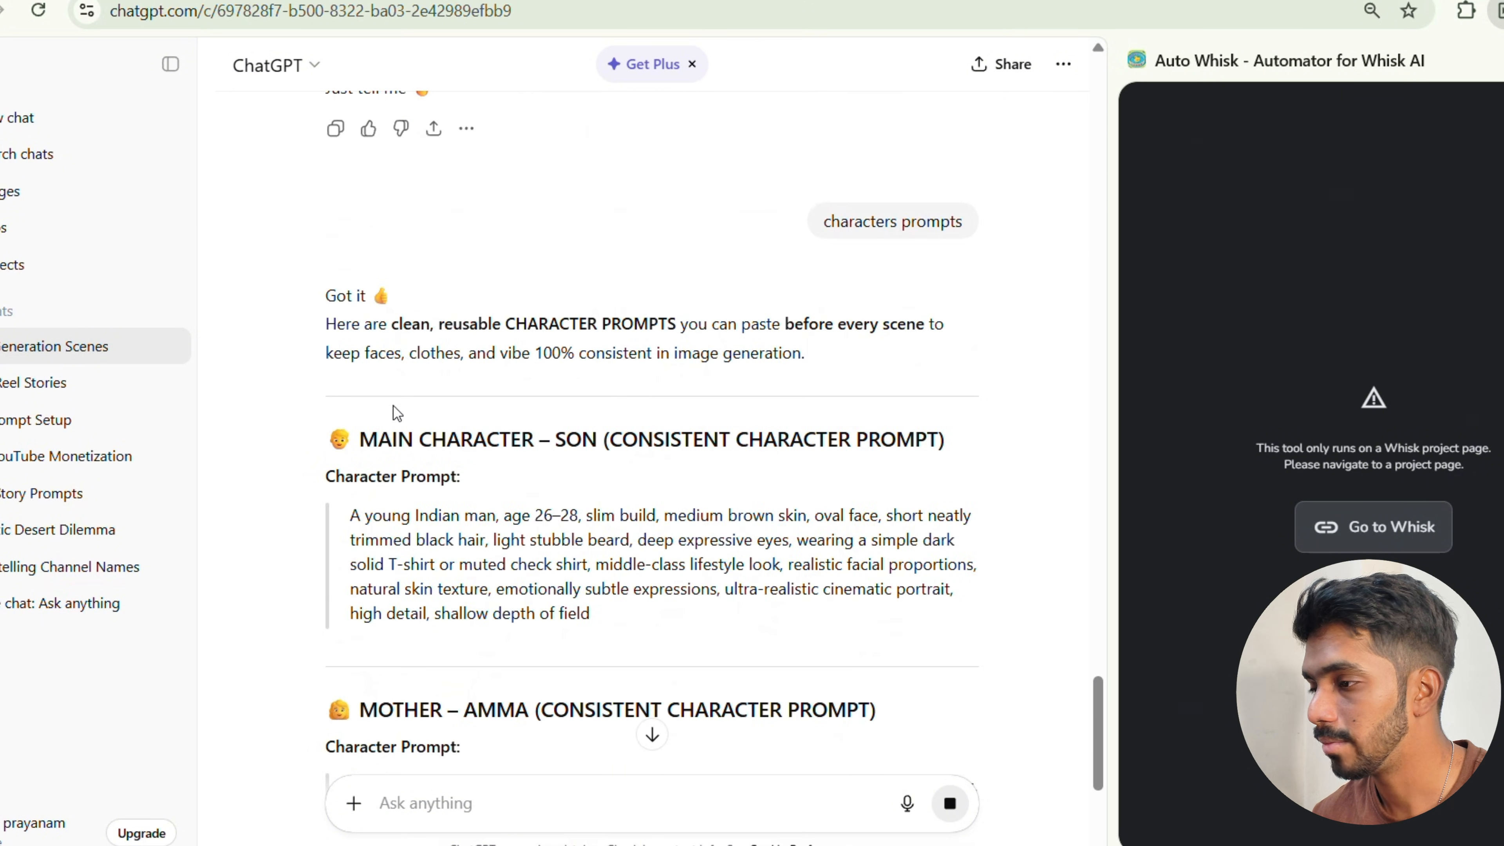
{"action": "left_click_drag", "start_coordinate": [352, 514], "coordinate": [630, 636]}
{"action": "key", "text": "ctrl+c"}
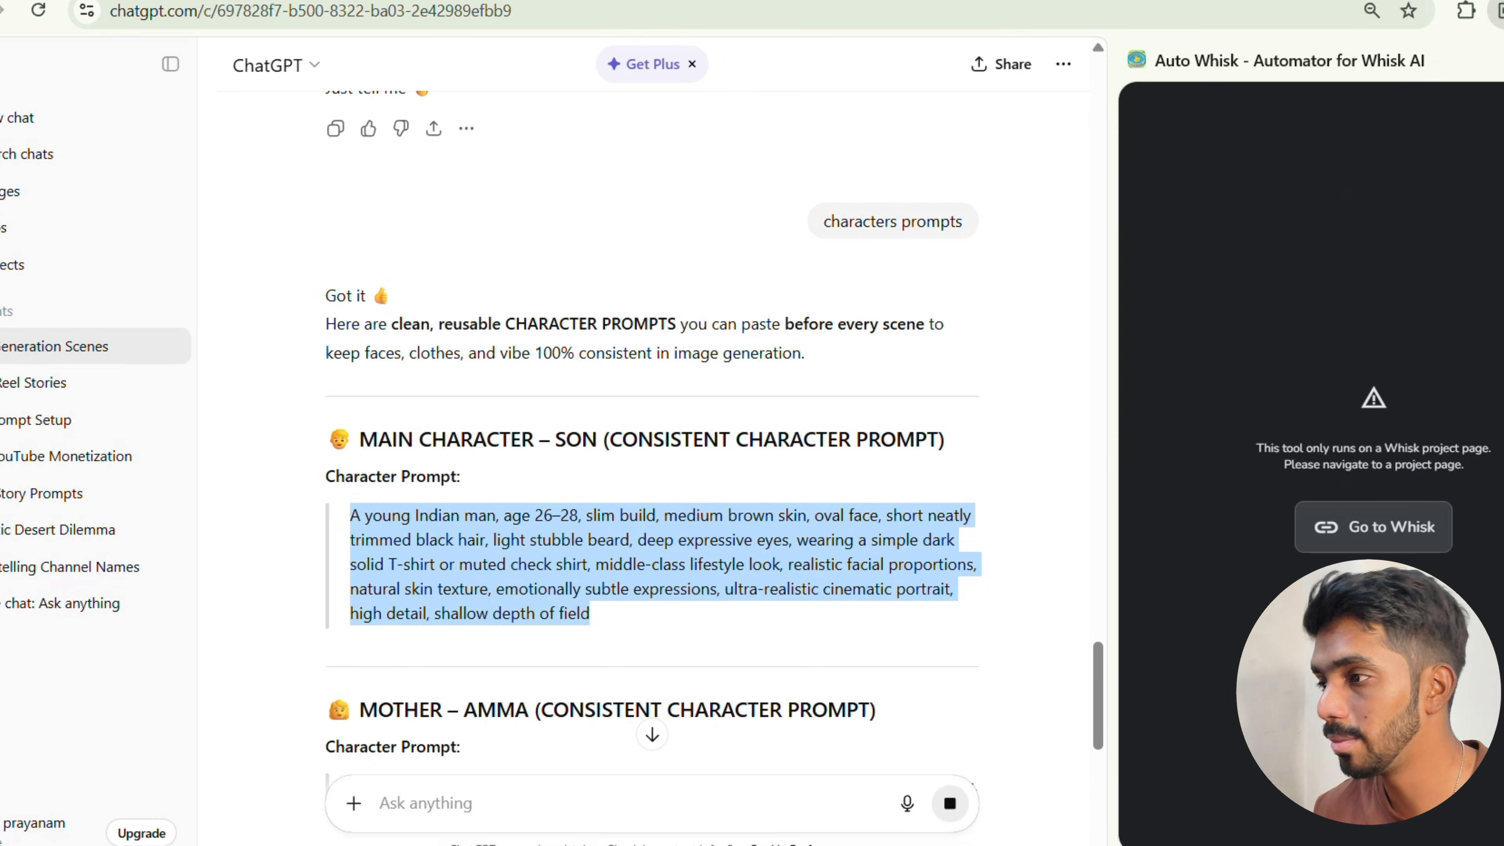
- Generate the first subject image in Whisk from the copied prompt of the son
{"action": "left_click", "coordinate": [171, 2]}
{"action": "left_click", "coordinate": [73, 260]}
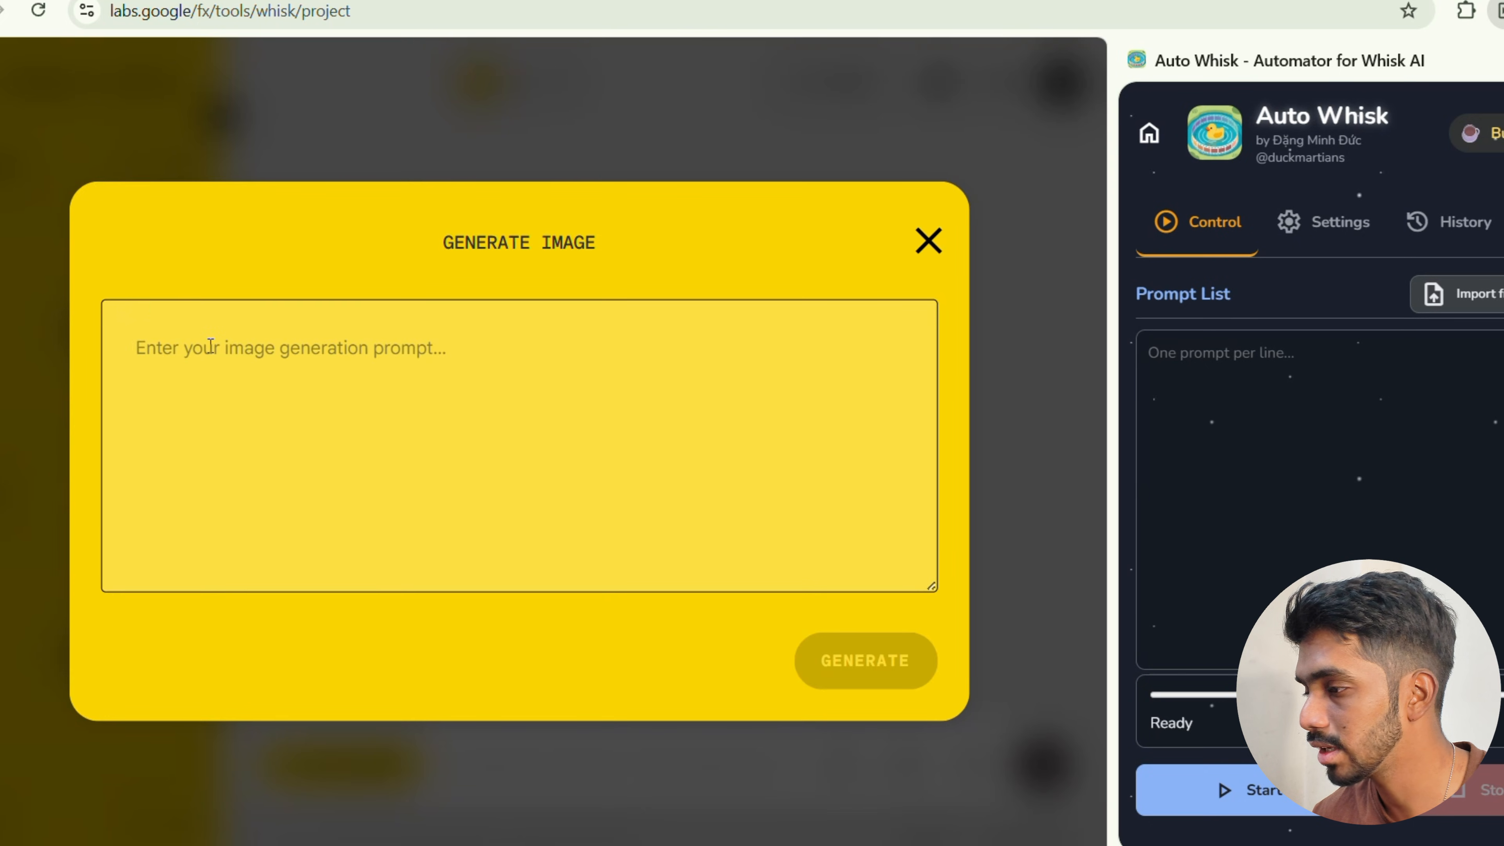
{"action": "key", "text": "ctrl+v"}
{"action": "left_click", "coordinate": [859, 654]}
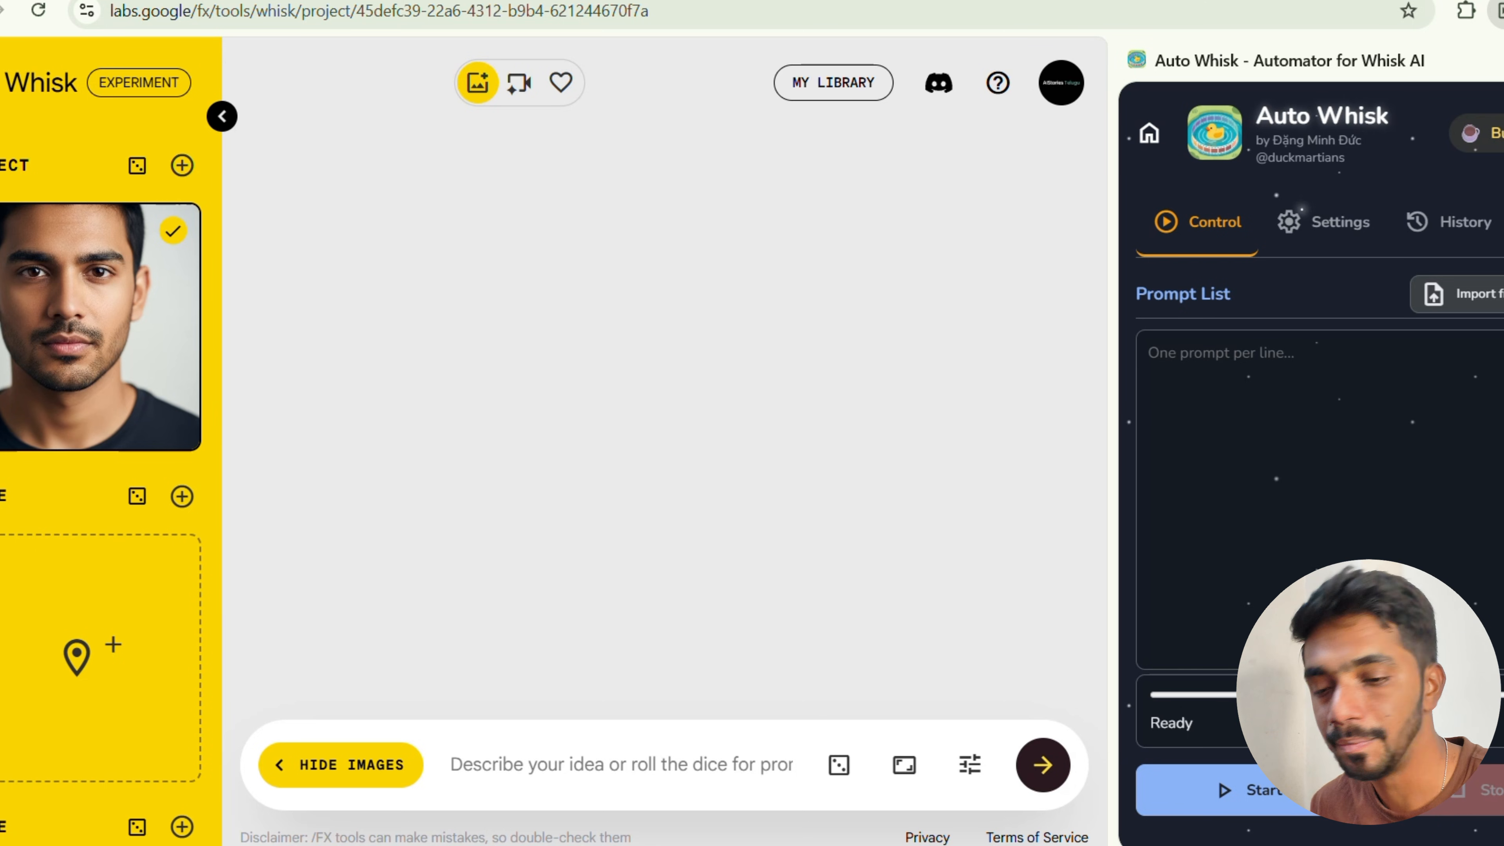
- Copy the full character prompt of the mother, Amma, from the ChatGPT reply
{"action": "key", "text": "ctrl+Tab"}
{"action": "scroll", "coordinate": [592, 415], "scroll_direction": "down", "scroll_amount": 8}
{"action": "left_click_drag", "start_coordinate": [348, 332], "coordinate": [977, 405]}
{"action": "key", "text": "ctrl+c"}
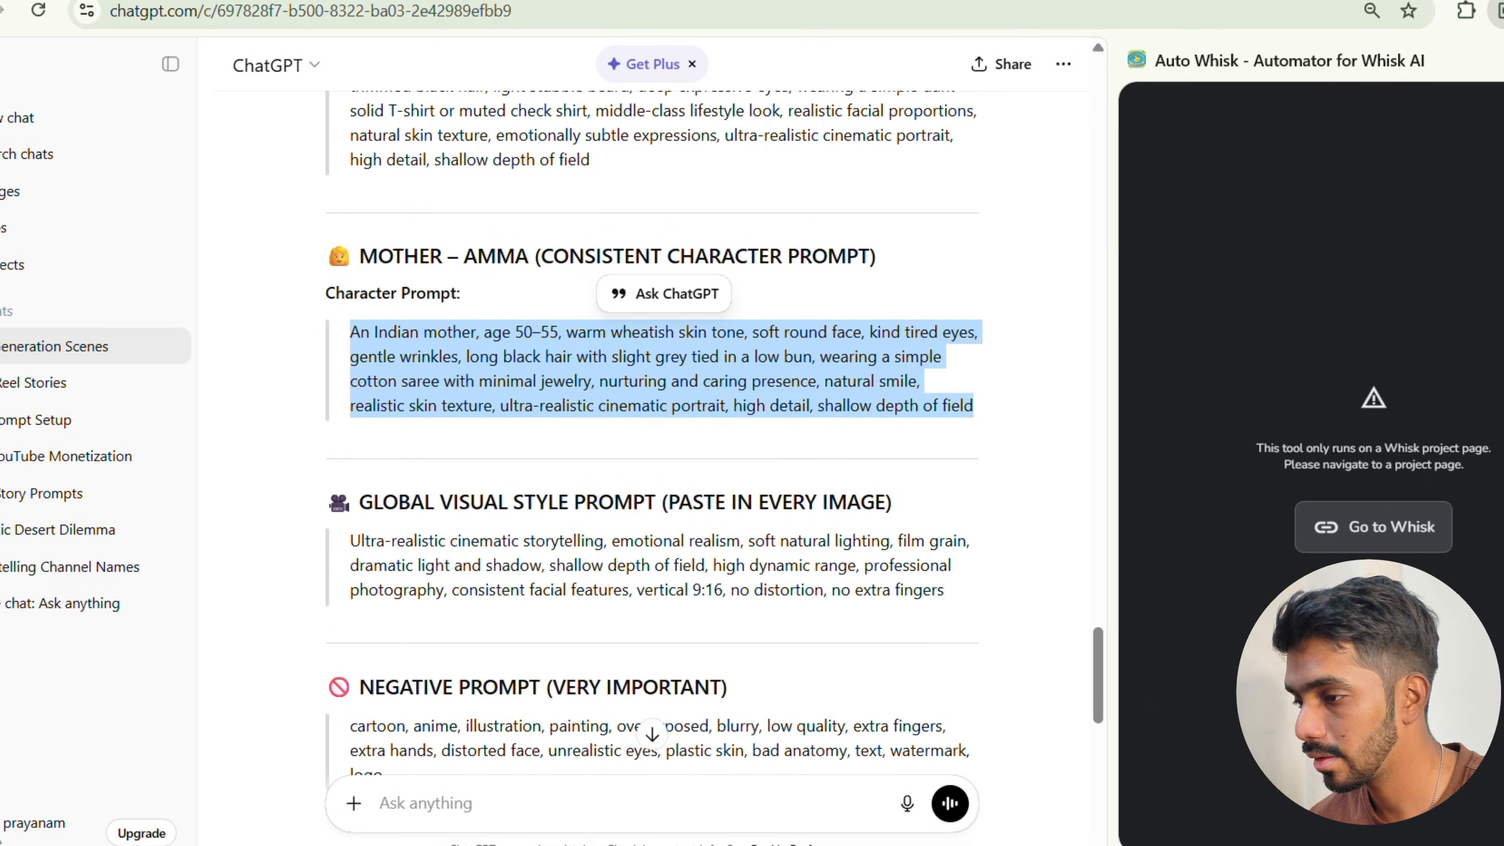
- Add a second subject slot in Whisk and generate its image from the copied prompt of the mother
{"action": "key", "text": "ctrl+shift+Tab"}
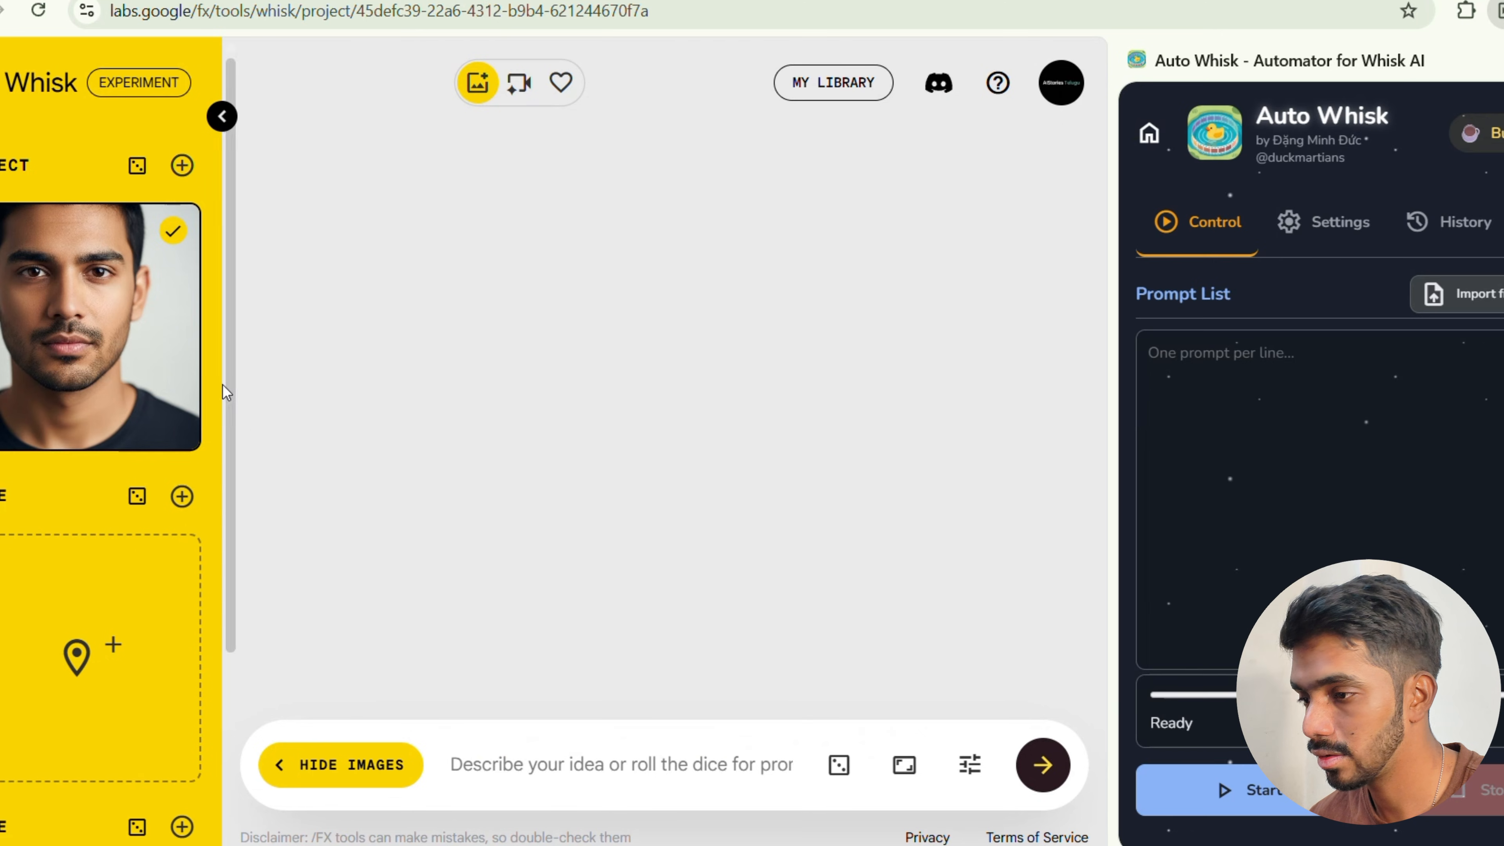
{"action": "left_click", "coordinate": [187, 168]}
{"action": "left_click", "coordinate": [74, 369]}
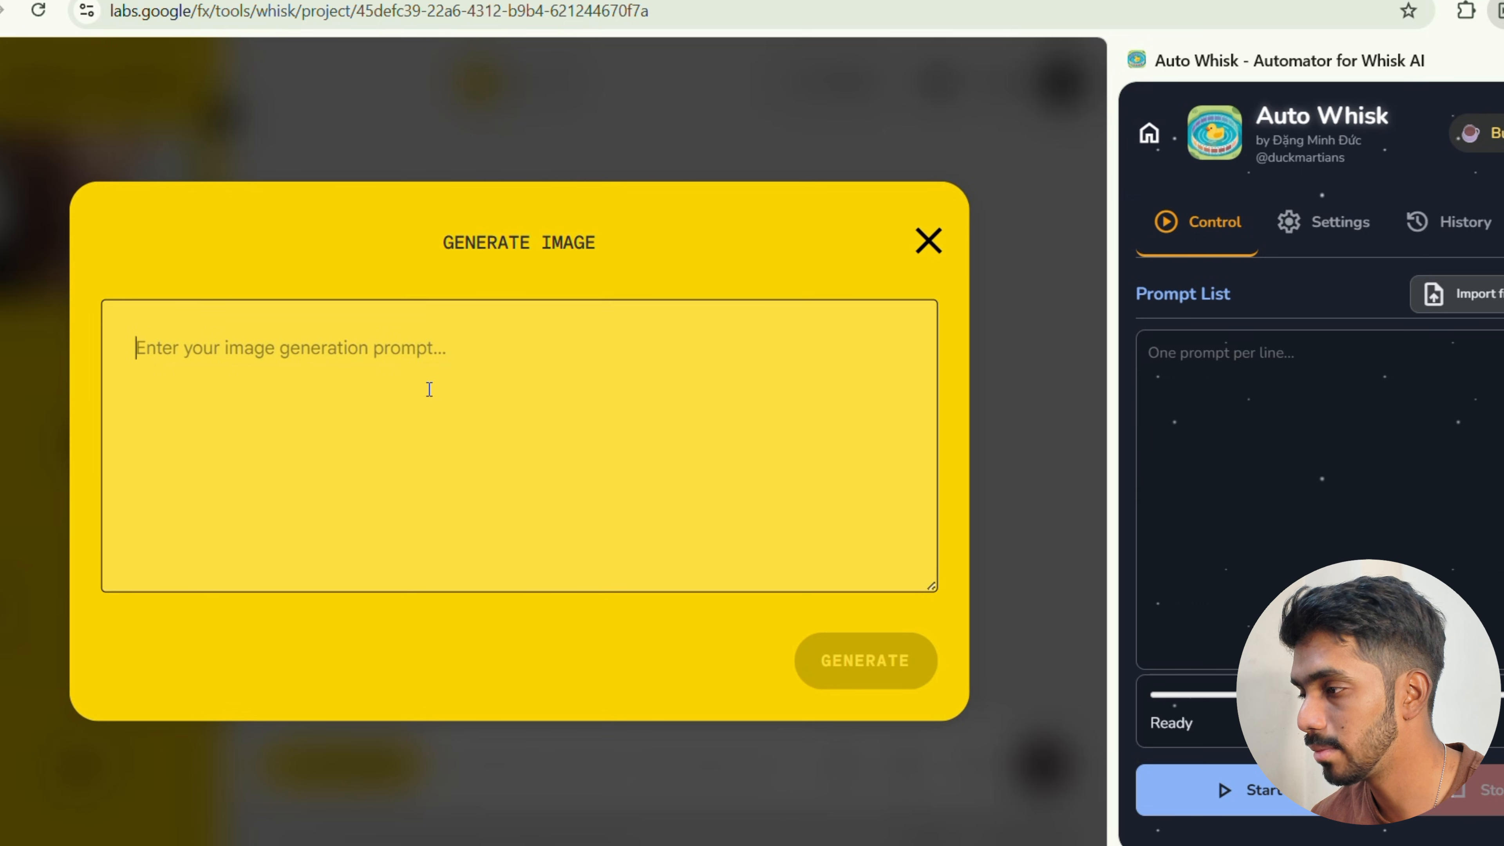
{"action": "key", "text": "ctrl+v"}
{"action": "left_click", "coordinate": [863, 669]}
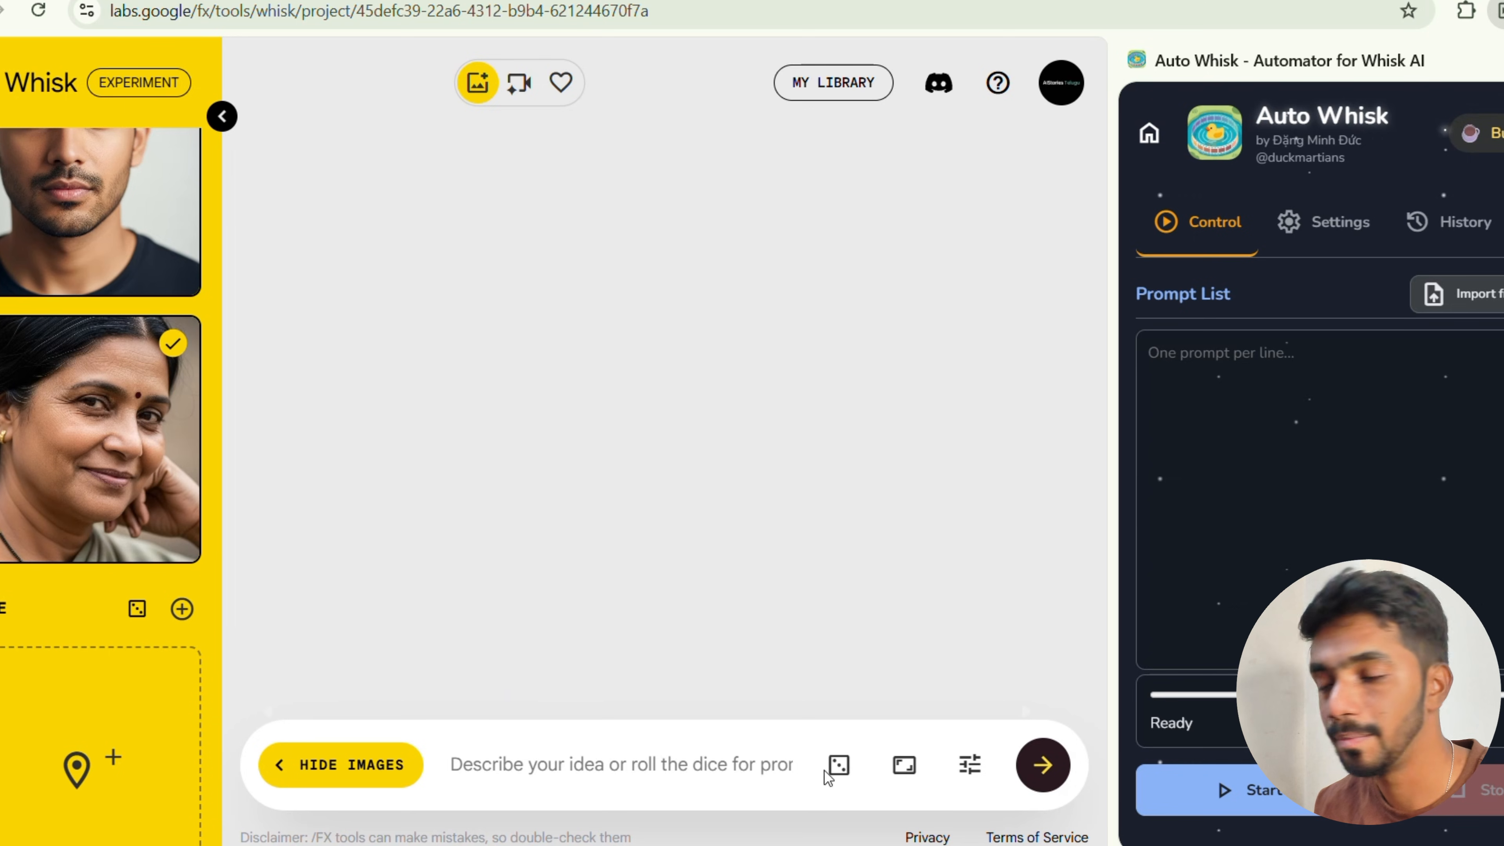
- Check that the Whisk aspect ratio is Portrait 9:16
{"action": "left_click", "coordinate": [905, 765]}
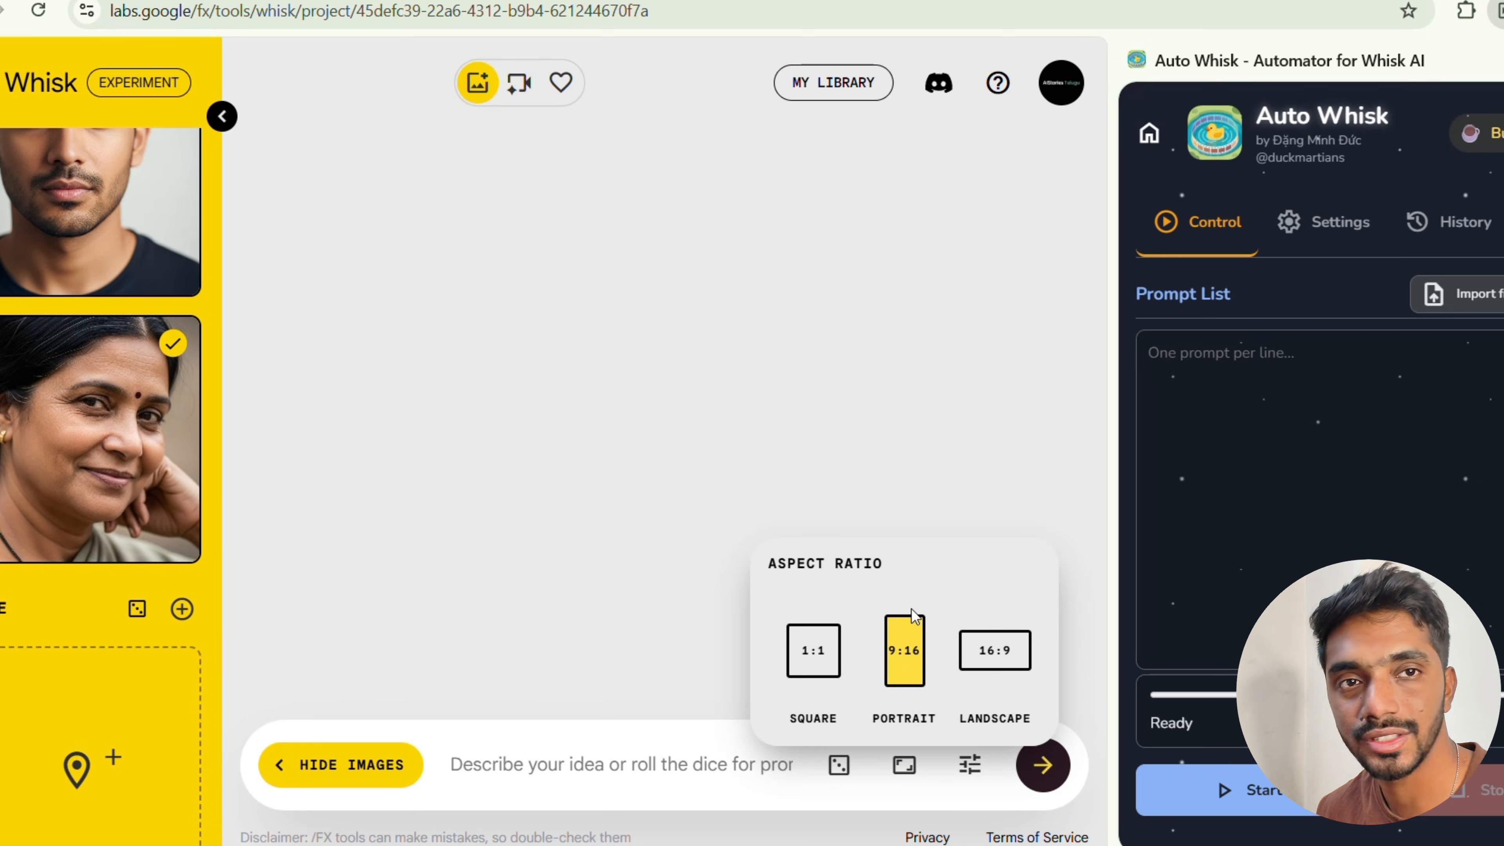
{"action": "left_click", "coordinate": [533, 766]}
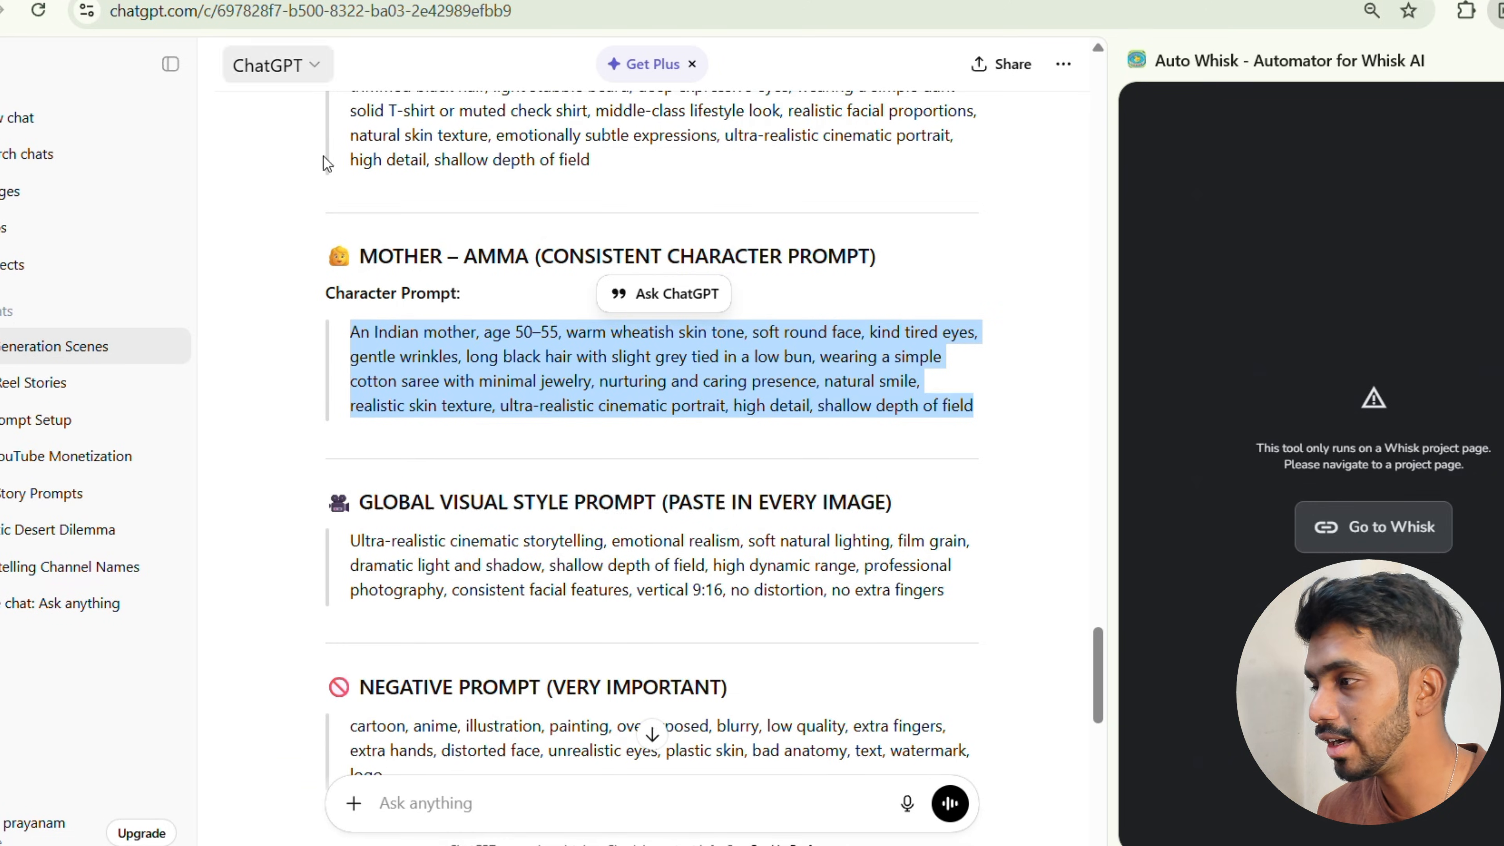
- Select the scene-wise image generation prompts in the ChatGPT chat, from the Scene 1 heading through the Scene 10 prompt
{"action": "scroll", "coordinate": [425, 333], "scroll_direction": "up", "scroll_amount": 8}
{"action": "scroll", "coordinate": [425, 333], "scroll_direction": "down", "scroll_amount": 20}
{"action": "scroll", "coordinate": [427, 332], "scroll_direction": "up", "scroll_amount": 11}
{"action": "scroll", "coordinate": [427, 331], "scroll_direction": "up", "scroll_amount": 20}
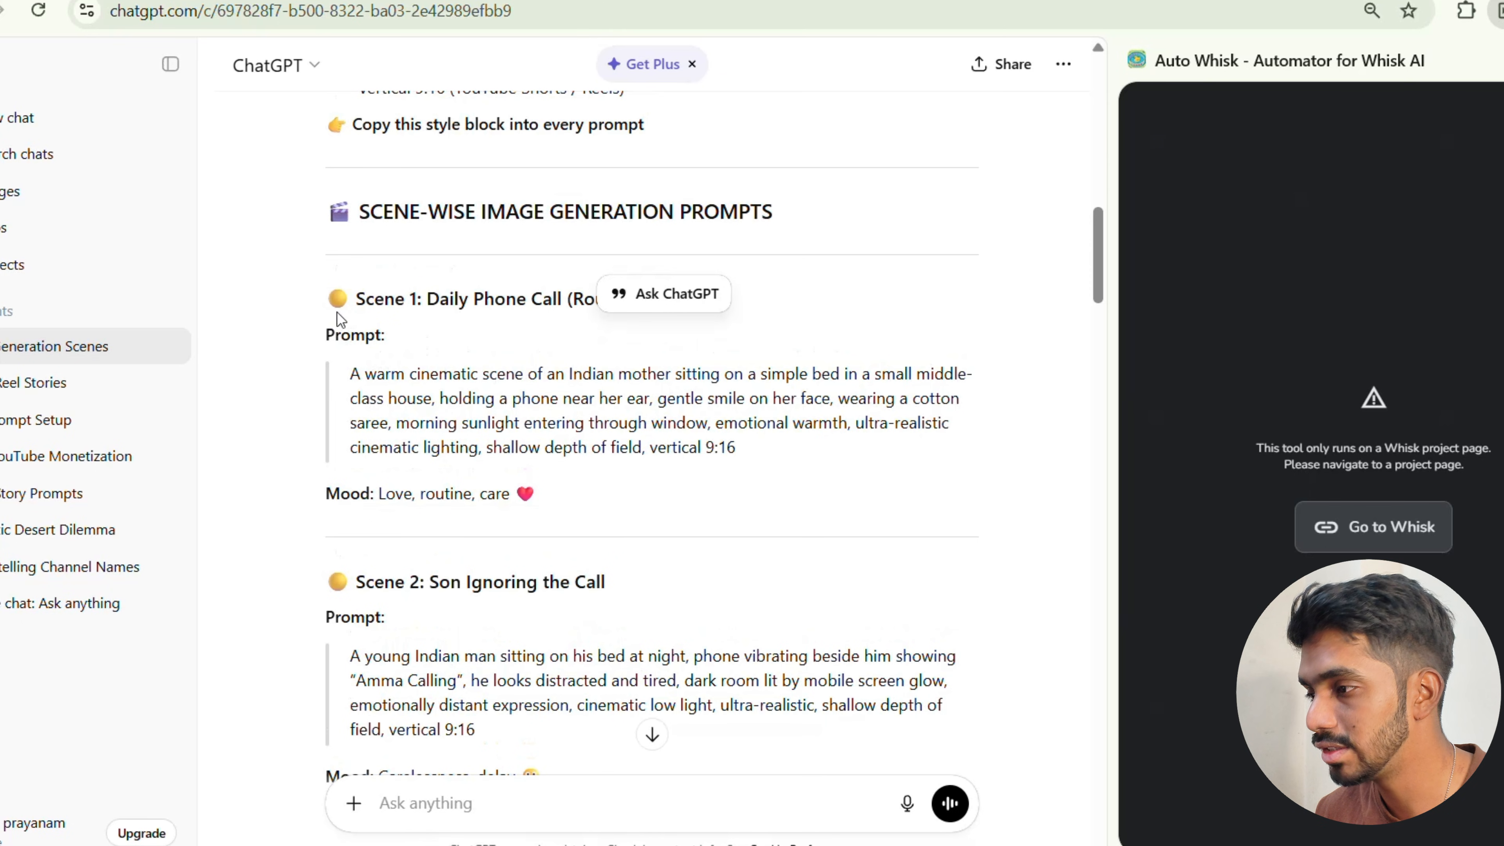
{"action": "left_click_drag", "start_coordinate": [338, 312], "coordinate": [949, 502]}
{"action": "scroll", "coordinate": [461, 474], "scroll_direction": "down", "scroll_amount": 15}
{"action": "scroll", "coordinate": [437, 477], "scroll_direction": "down", "scroll_amount": 20}
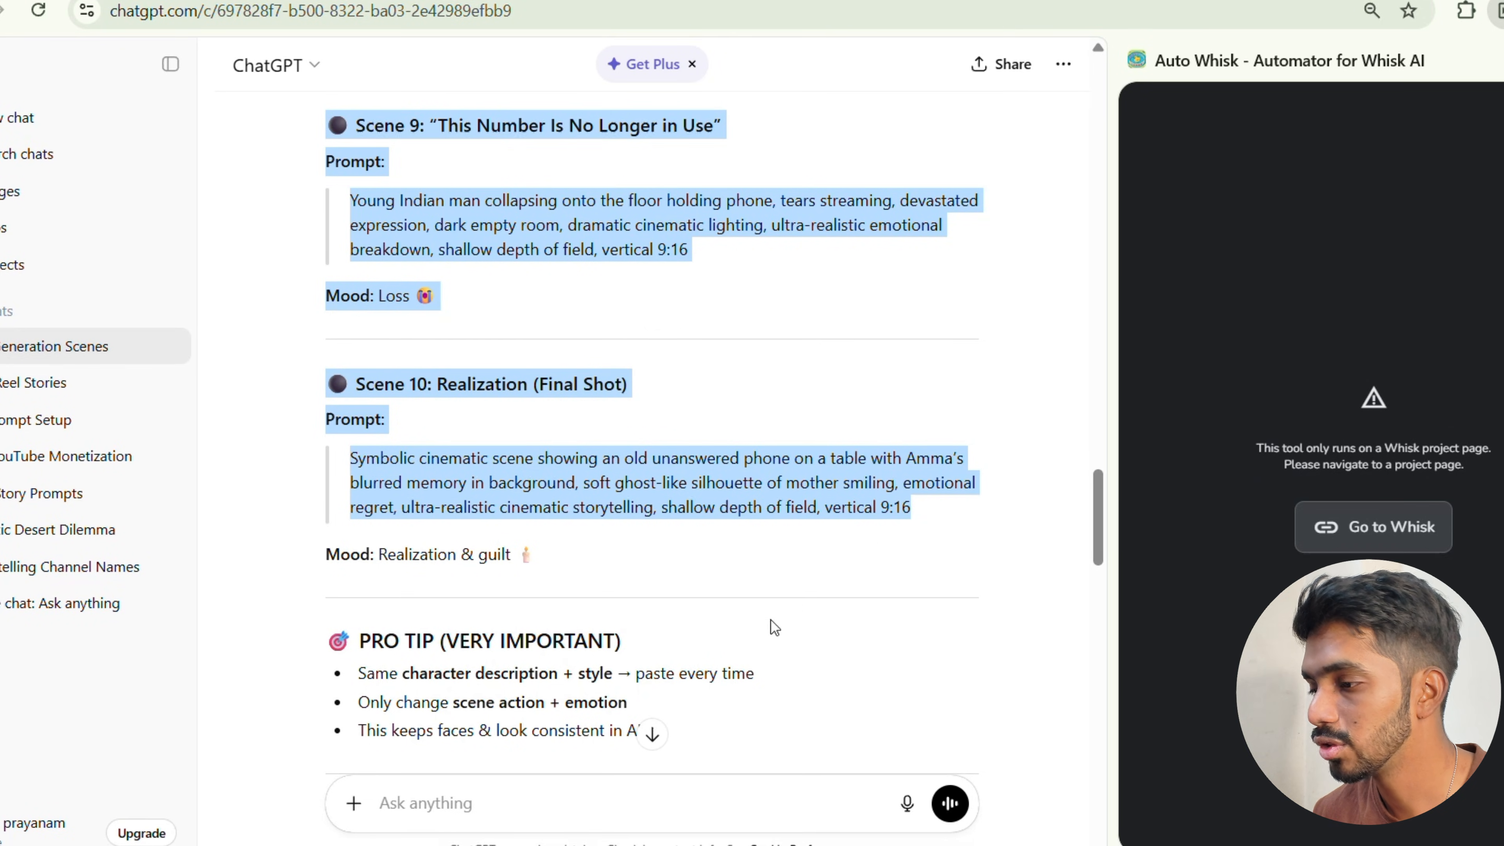
- Open Notepad and paste the copied scene-wise image prompts into an empty document
{"action": "key", "text": "super"}
{"action": "type", "text": "no"}
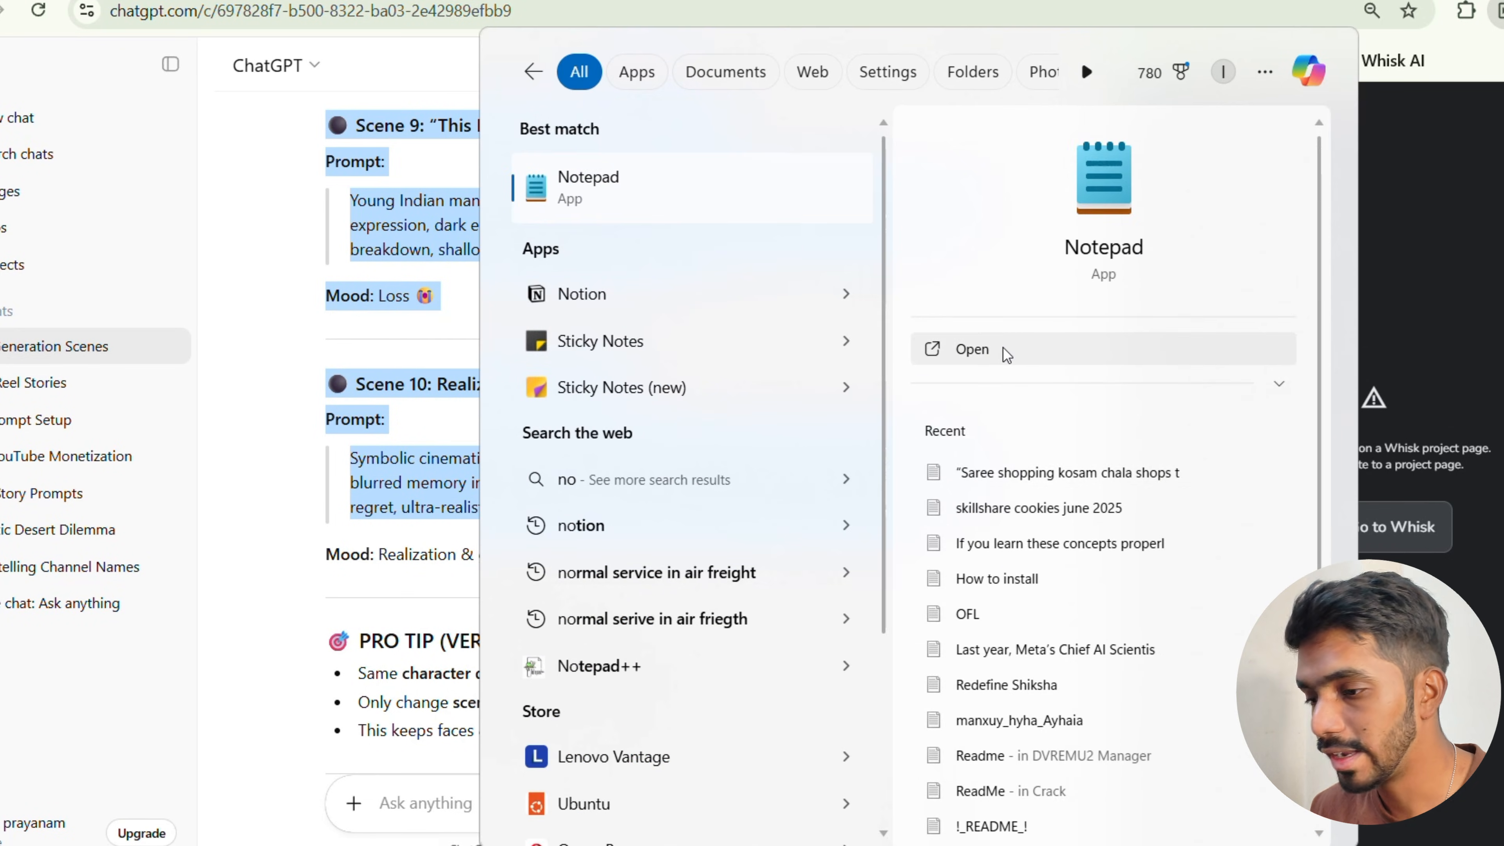
{"action": "left_click", "coordinate": [1002, 348]}
{"action": "key", "text": "super"}
{"action": "type", "text": "no"}
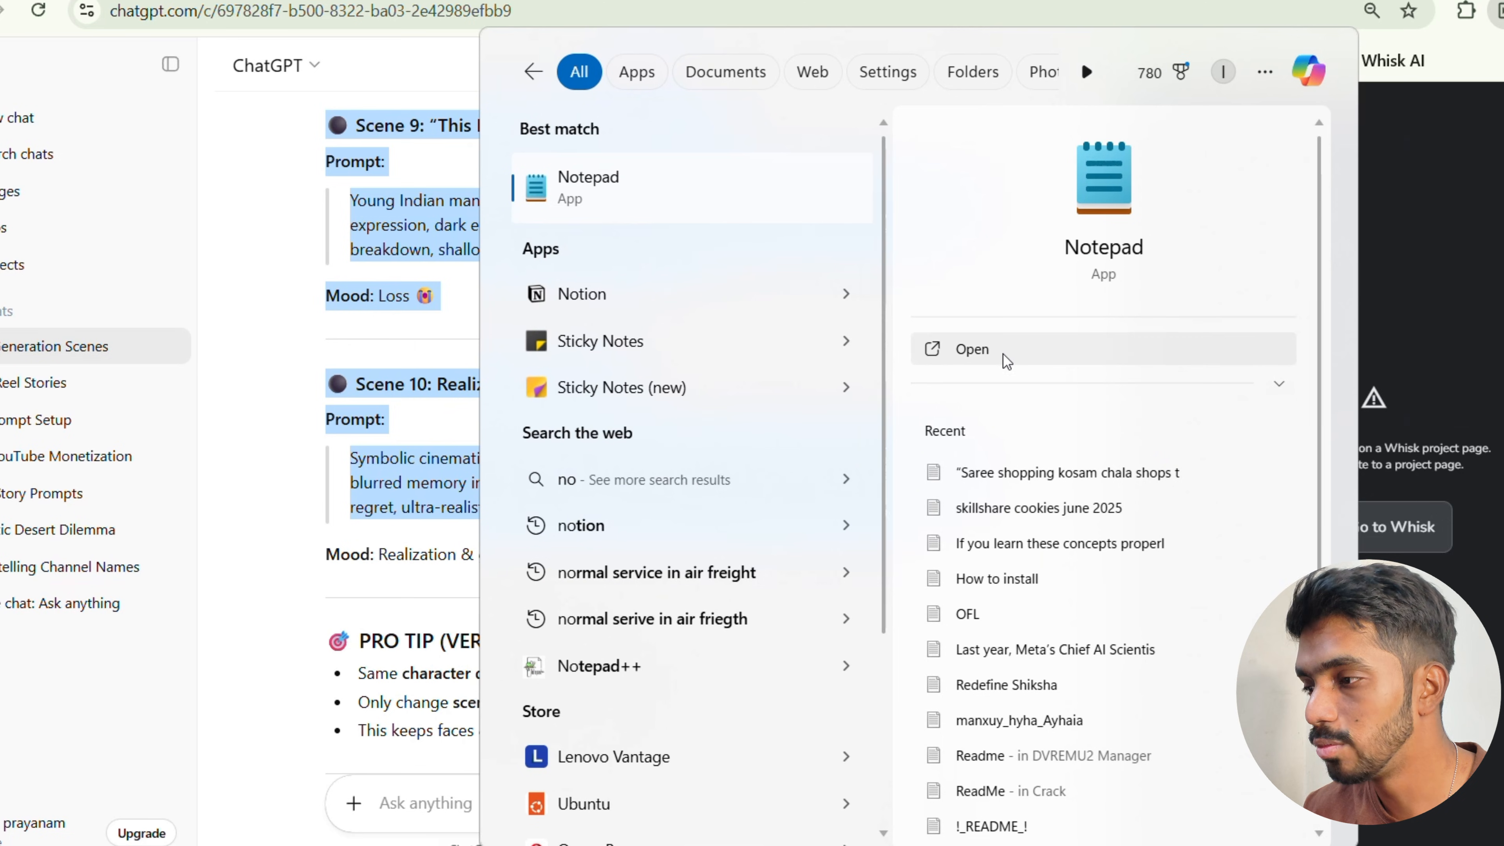
{"action": "left_click", "coordinate": [1006, 357]}
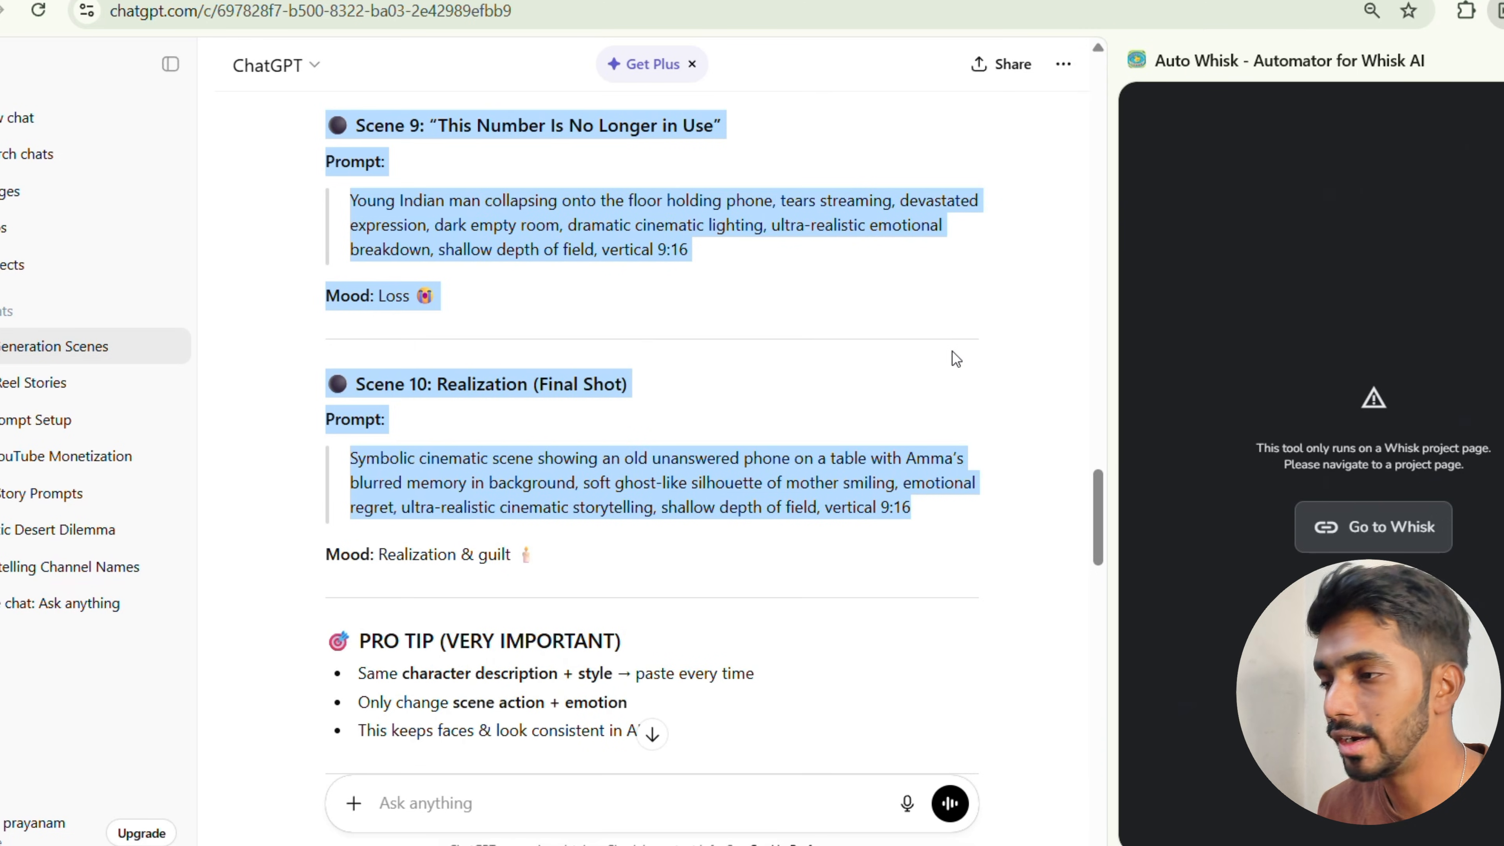
{"action": "key", "text": "BackSpace"}
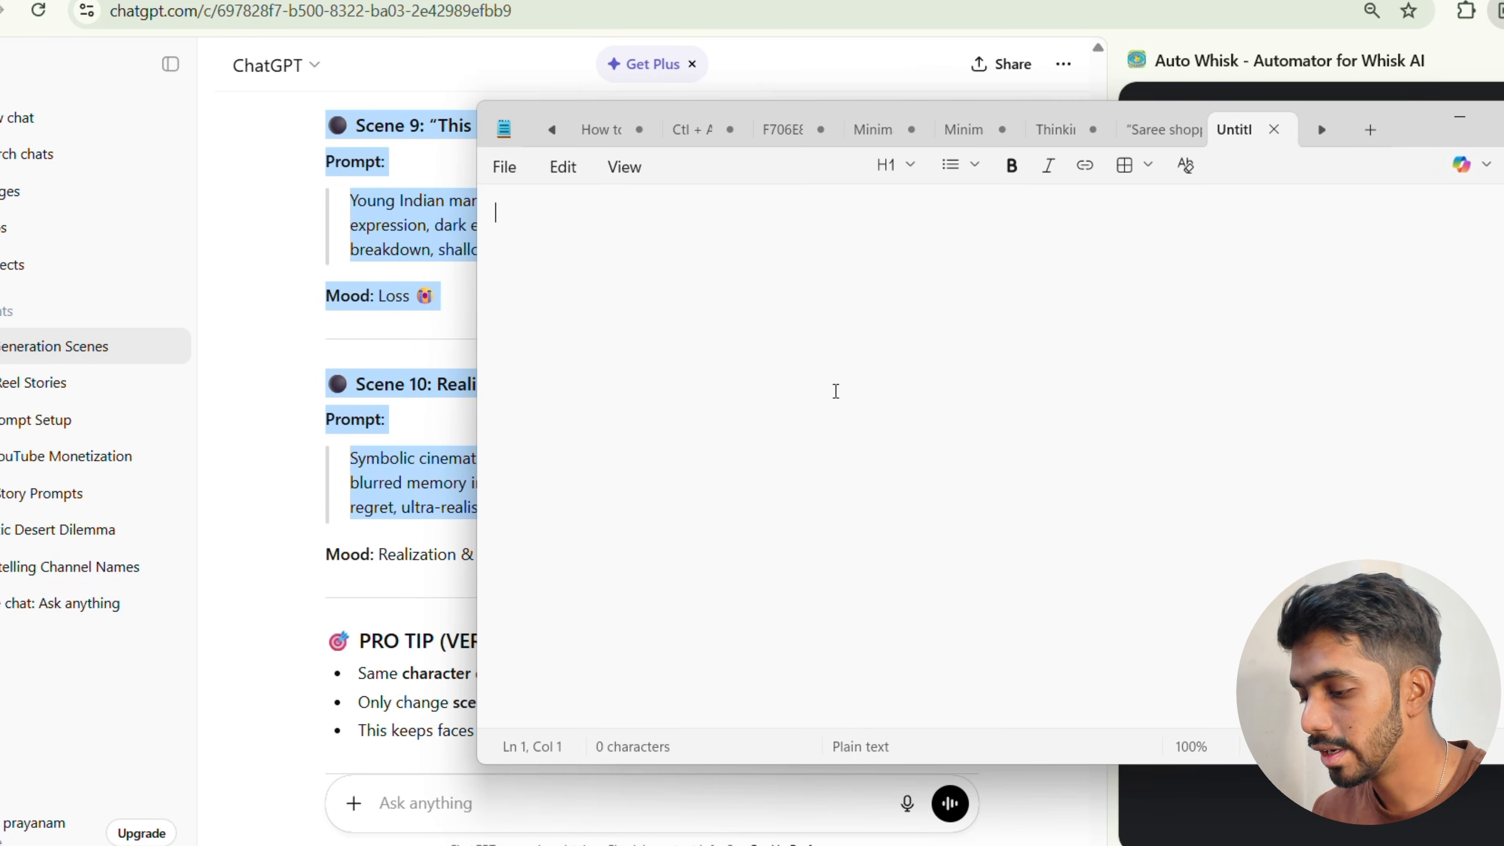
{"action": "key", "text": "ctrl+v"}
{"action": "scroll", "coordinate": [835, 391], "scroll_direction": "up", "scroll_amount": 15}
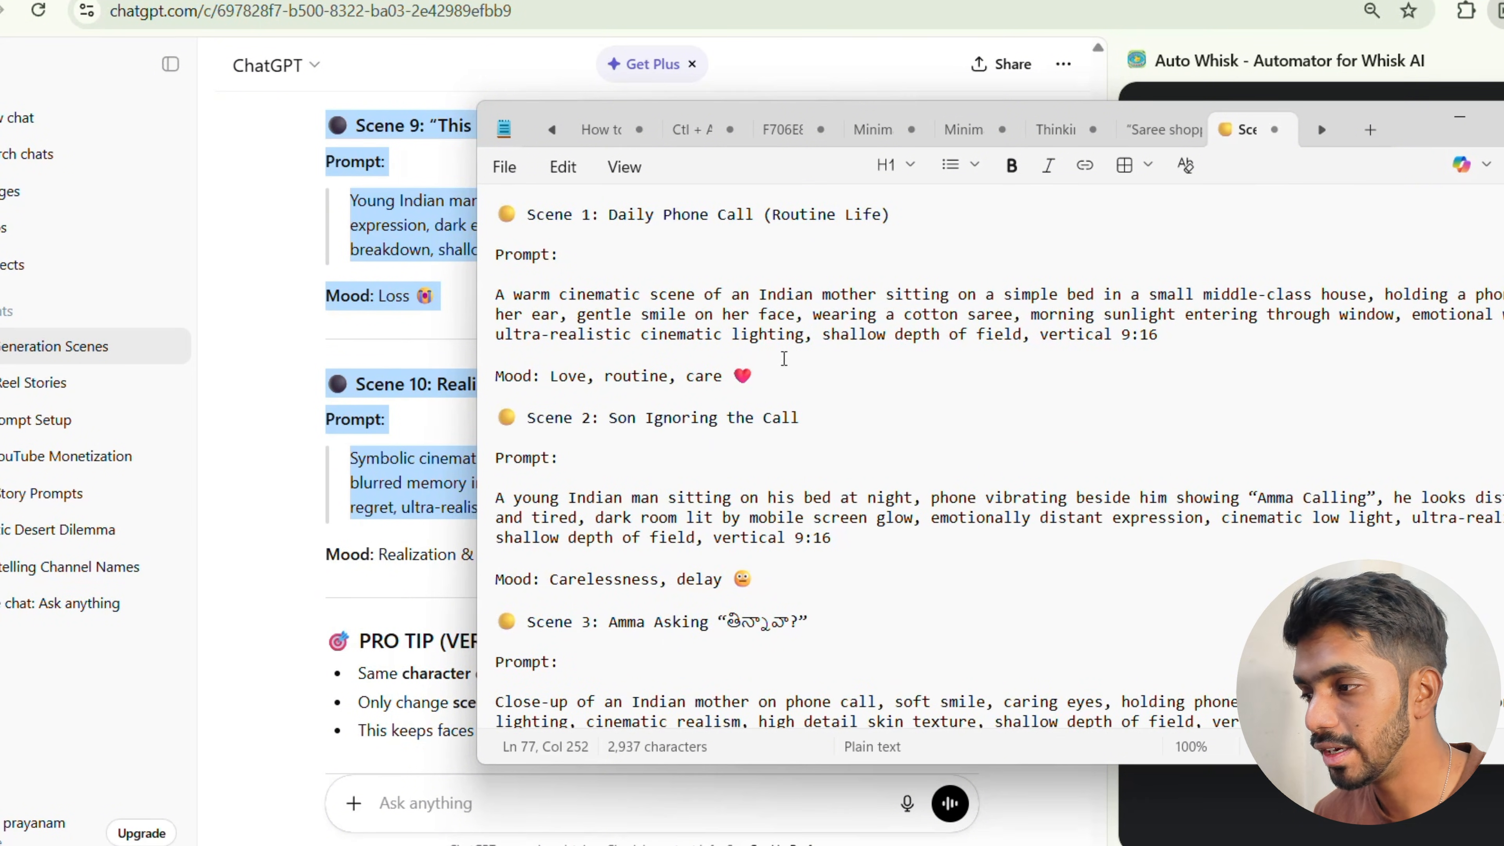
- Delete the Scene 1 to Scene 3 headings, their "Prompt:" labels and the mood lines of Scenes 1 and 2
{"action": "left_click_drag", "start_coordinate": [598, 264], "coordinate": [489, 223]}
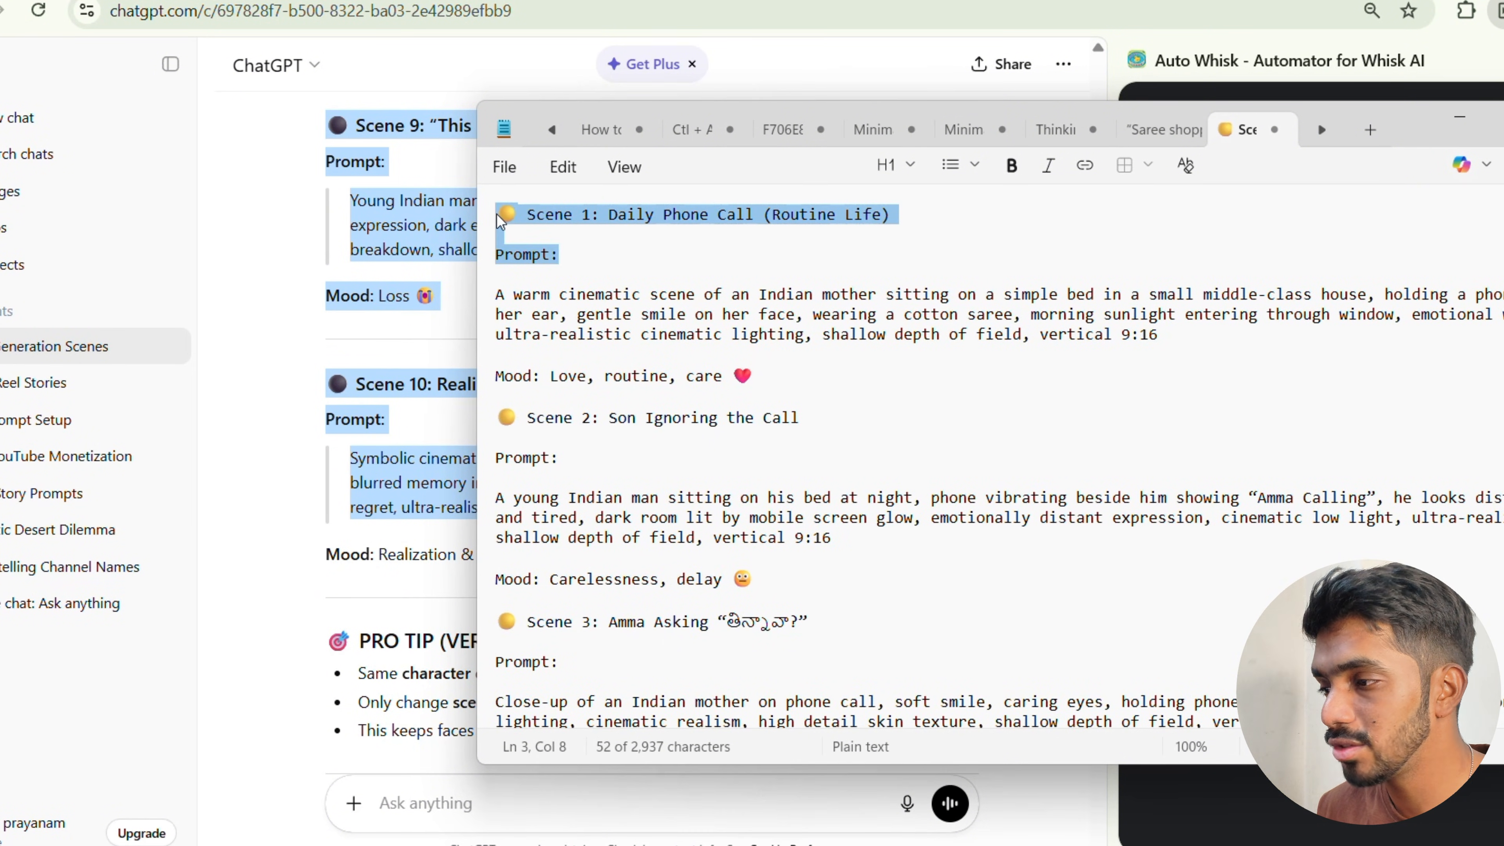
{"action": "key", "text": "BackSpace"}
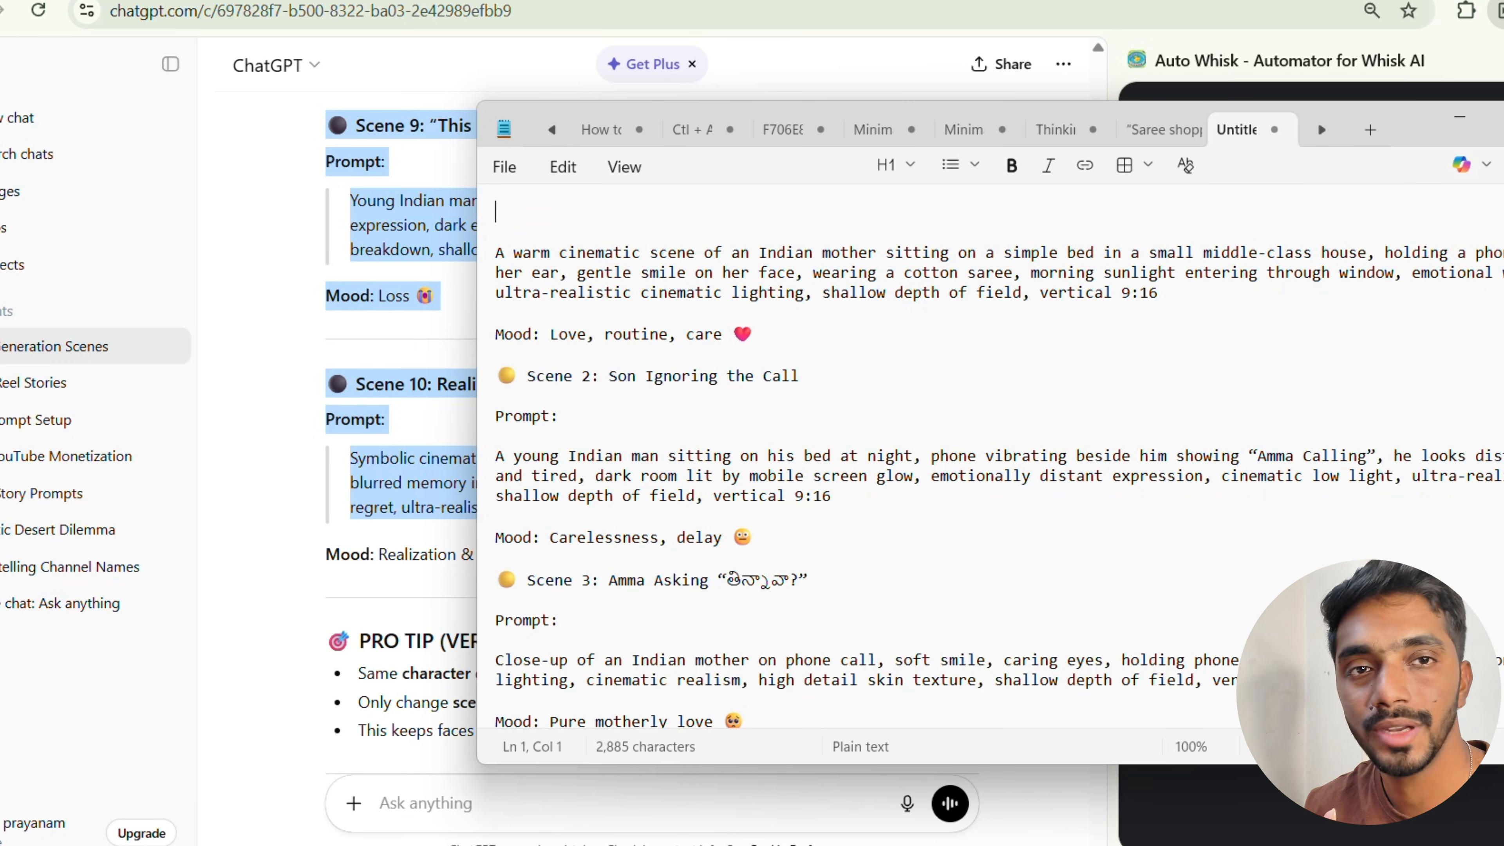
{"action": "left_click_drag", "start_coordinate": [554, 417], "coordinate": [495, 334]}
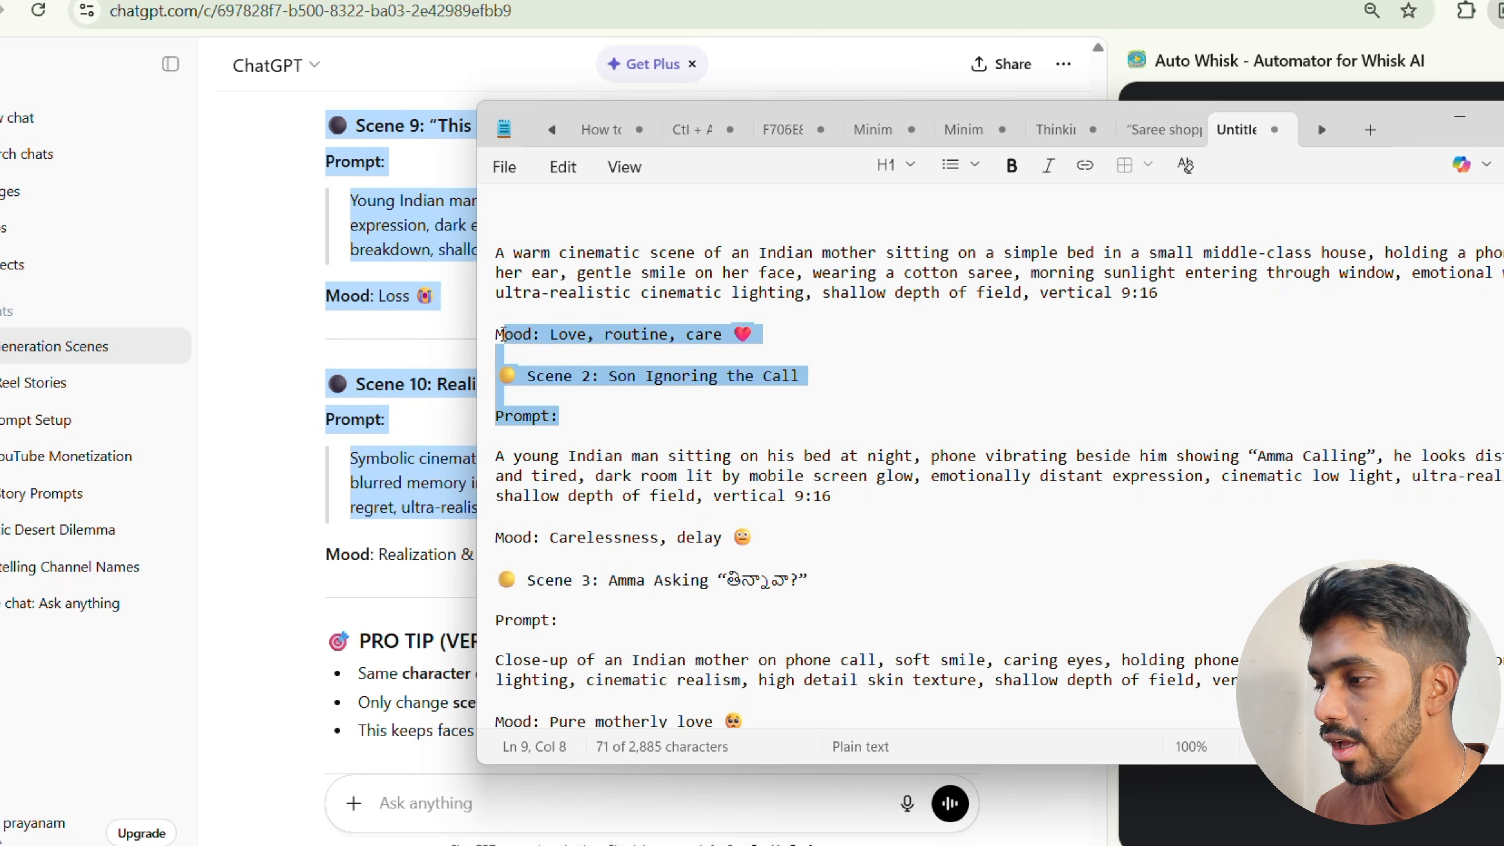
{"action": "key", "text": "BackSpace"}
{"action": "left_click_drag", "start_coordinate": [574, 531], "coordinate": [510, 450]}
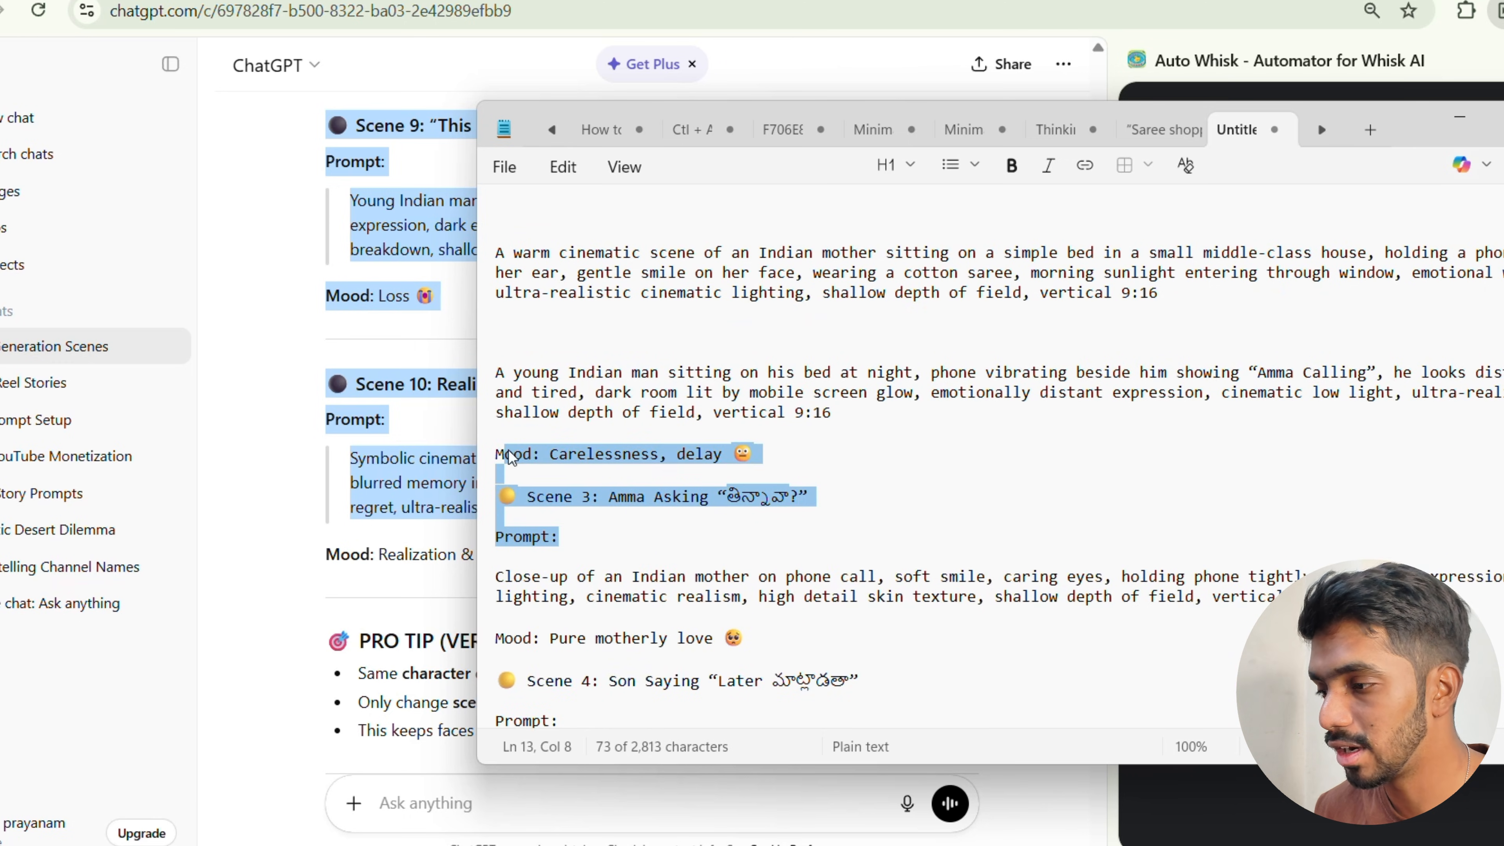
{"action": "key", "text": "BackSpace"}
{"action": "key", "text": "BackSpace"}
{"action": "key", "text": "BackSpace"}
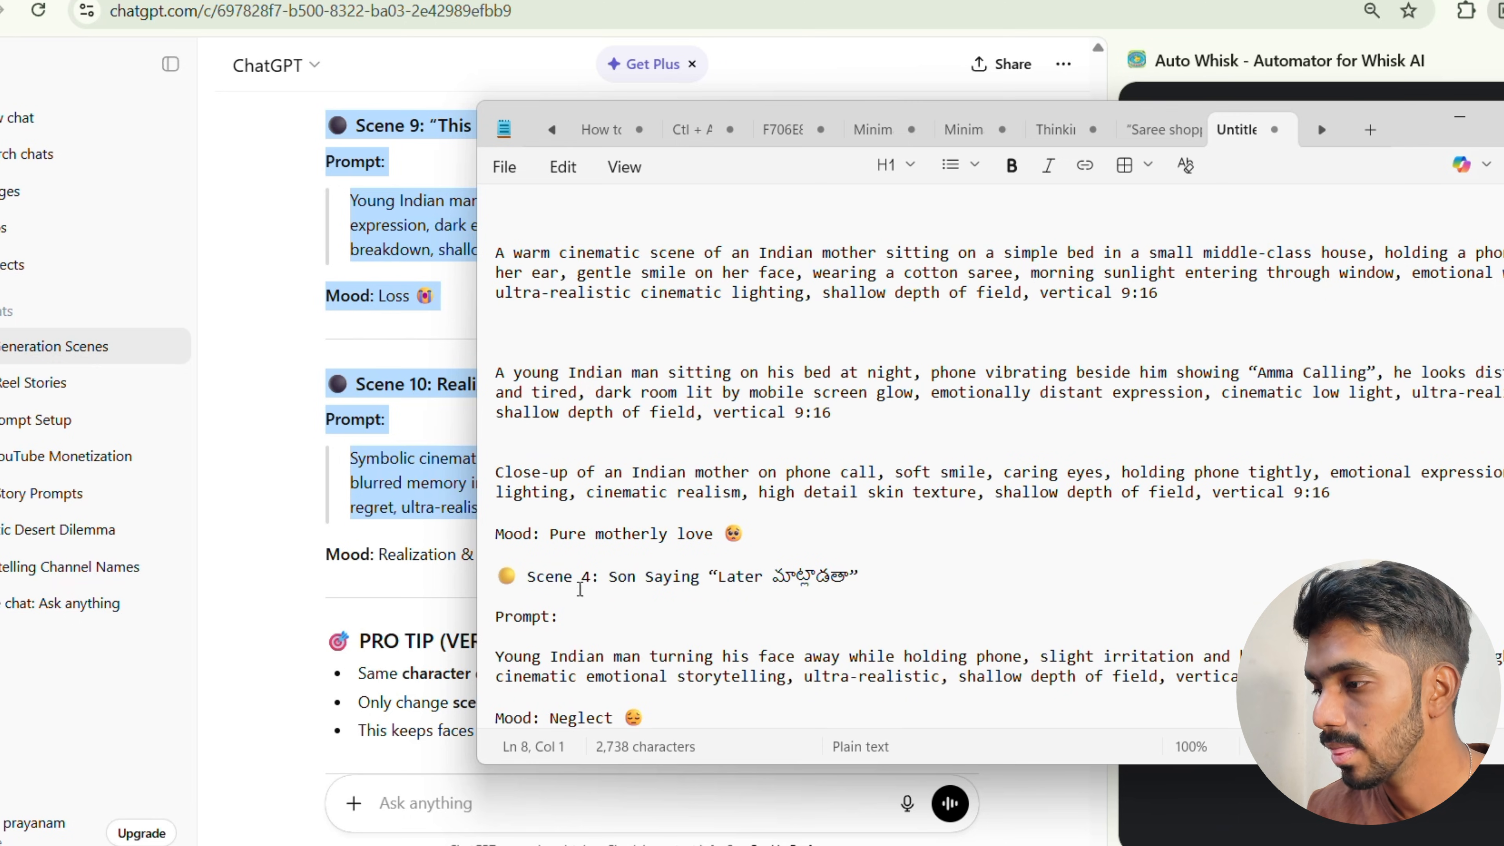
- Delete the remaining mood lines, scene headings and "Prompt:" labels from Scene 4 through Scene 10, leaving only the prompt paragraphs
{"action": "left_click_drag", "start_coordinate": [559, 616], "coordinate": [489, 542]}
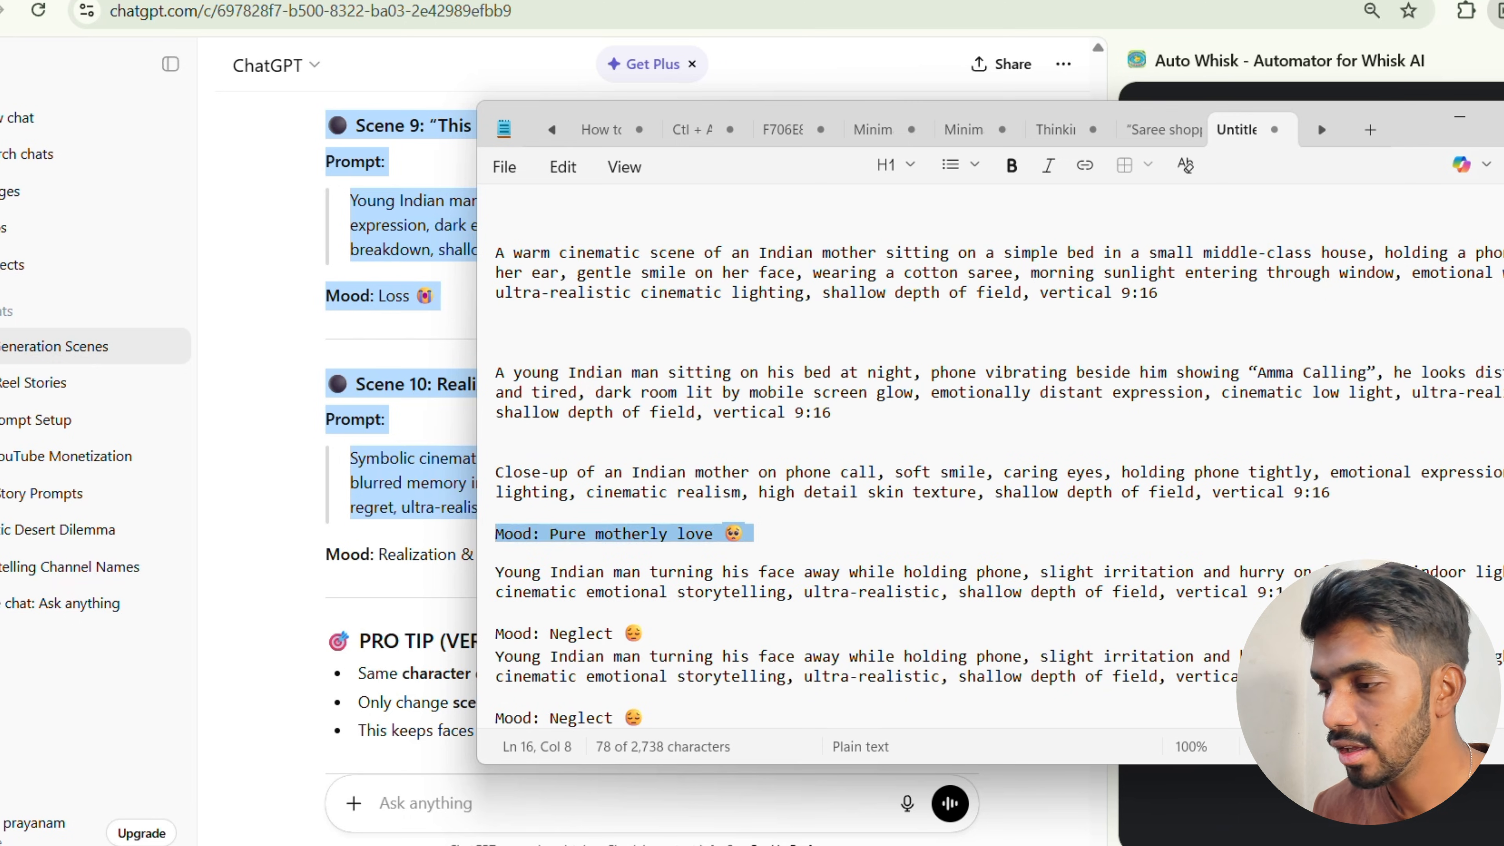
{"action": "key", "text": "BackSpace"}
{"action": "scroll", "coordinate": [594, 653], "scroll_direction": "down", "scroll_amount": 3}
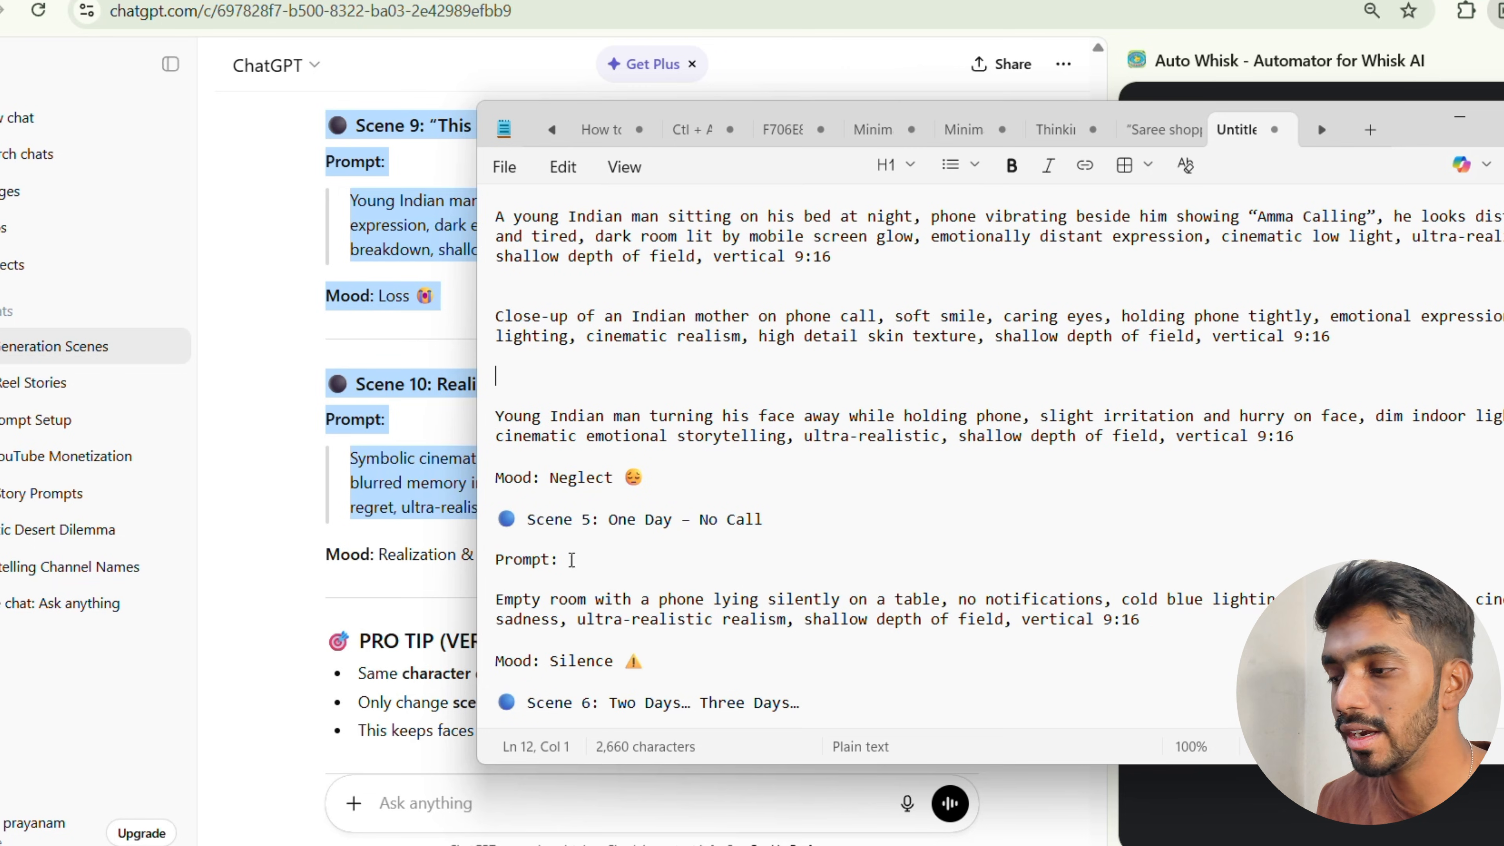
{"action": "left_click_drag", "start_coordinate": [558, 560], "coordinate": [495, 477]}
{"action": "key", "text": "BackSpace"}
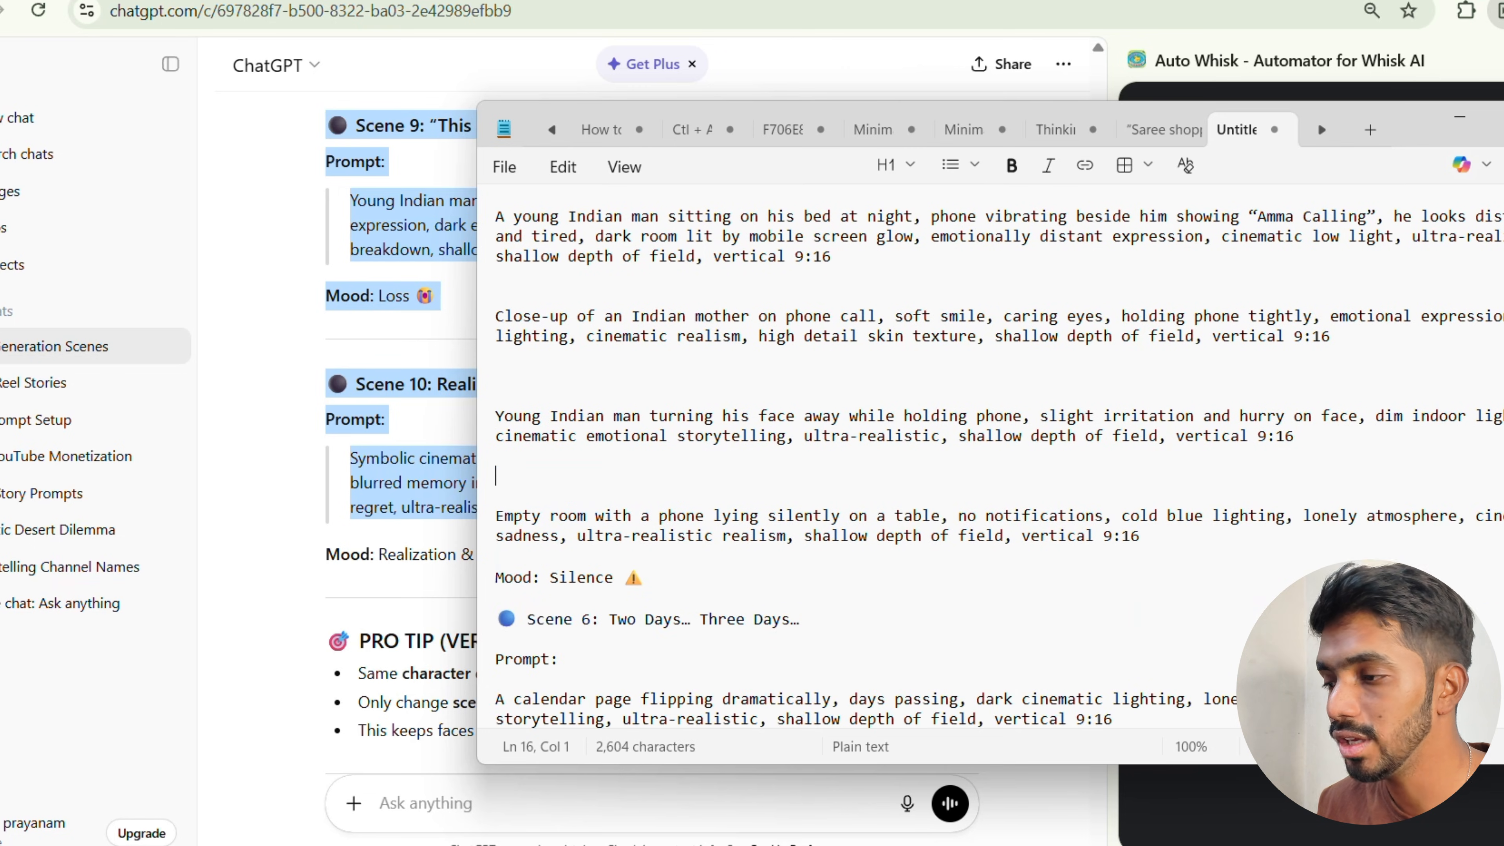
{"action": "scroll", "coordinate": [614, 529], "scroll_direction": "down", "scroll_amount": 1}
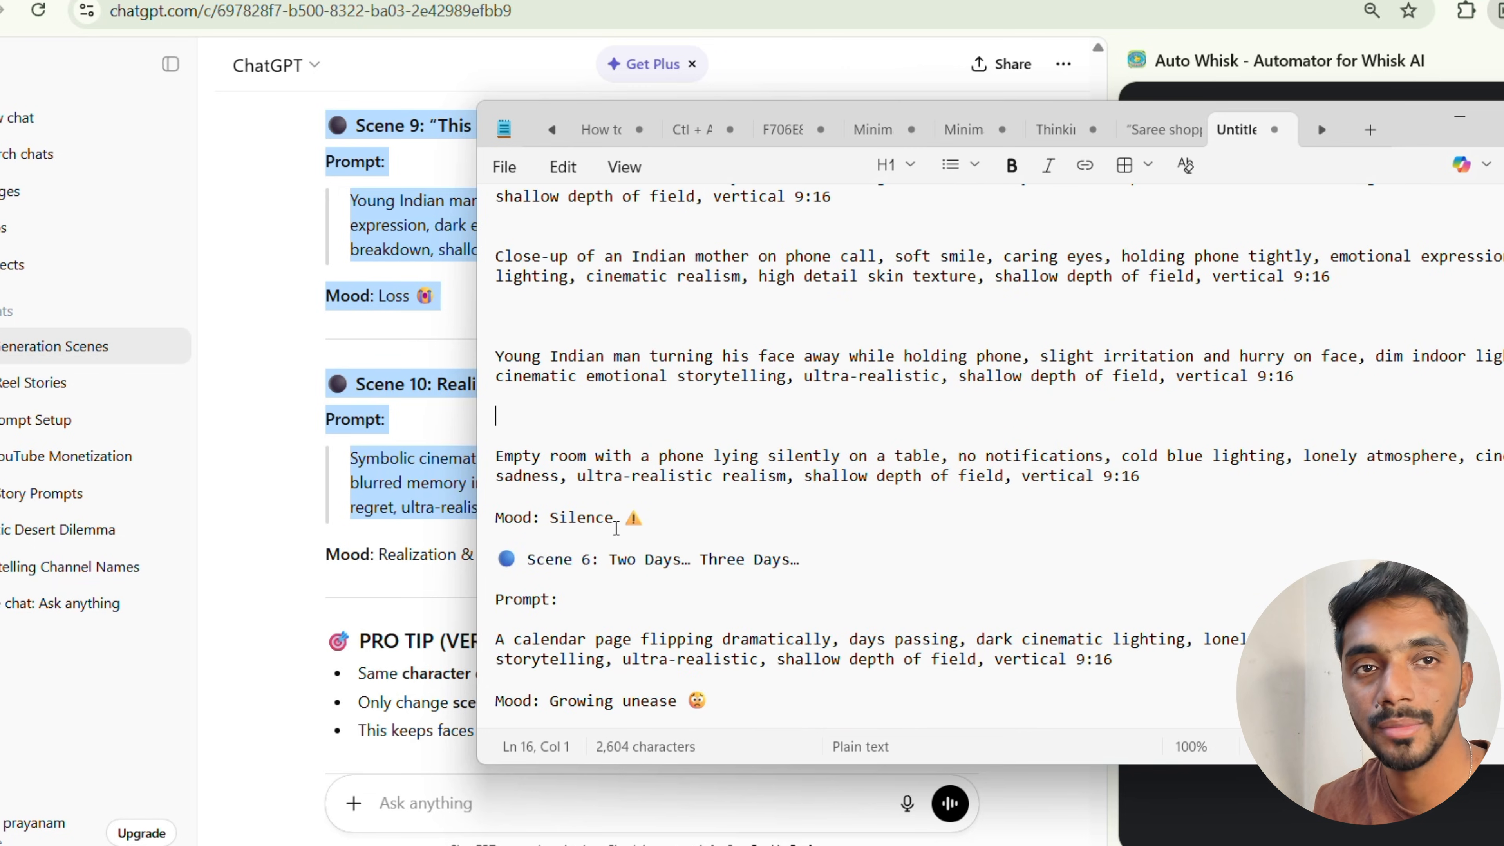
{"action": "left_click_drag", "start_coordinate": [561, 600], "coordinate": [497, 517]}
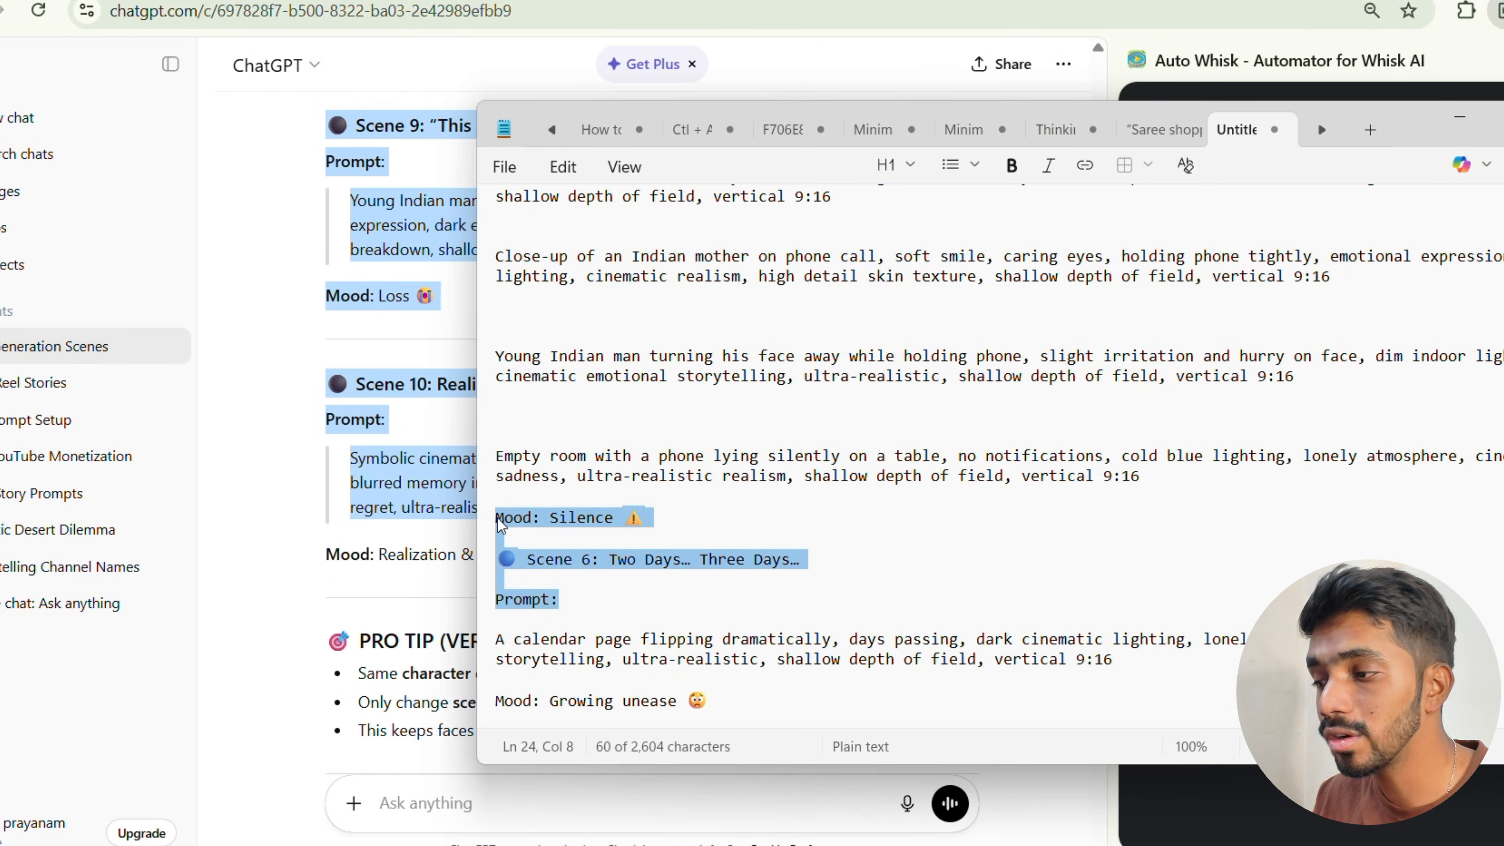
{"action": "key", "text": "BackSpace"}
{"action": "scroll", "coordinate": [510, 512], "scroll_direction": "down", "scroll_amount": 2}
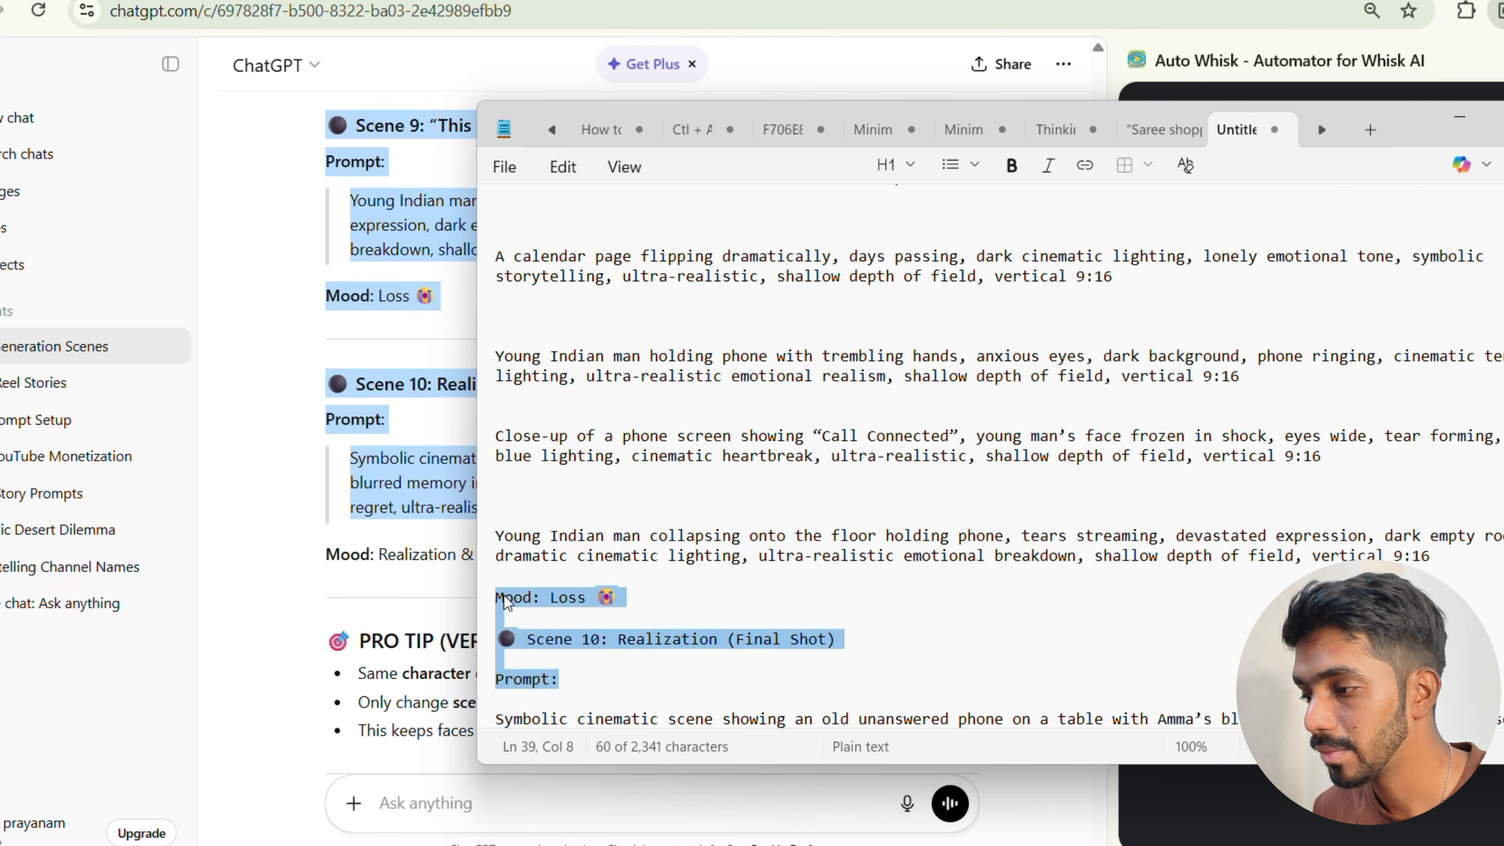
{"action": "key", "text": "BackSpace"}
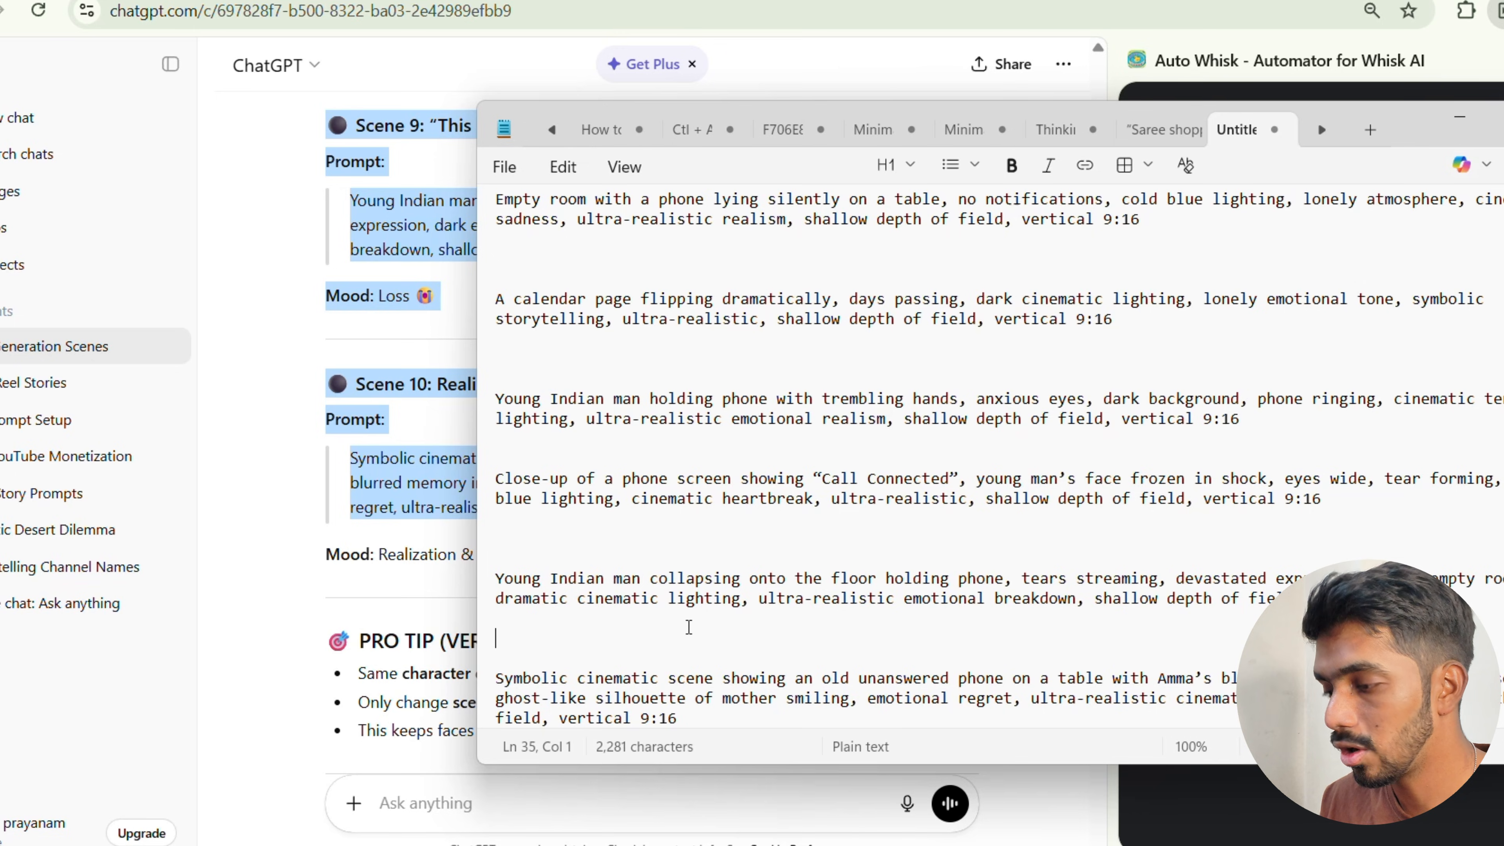
- Copy all the cleaned prompts from Notepad into the Auto Whisk Prompt List on the Whisk project page
{"action": "key", "text": "ctrl+a"}
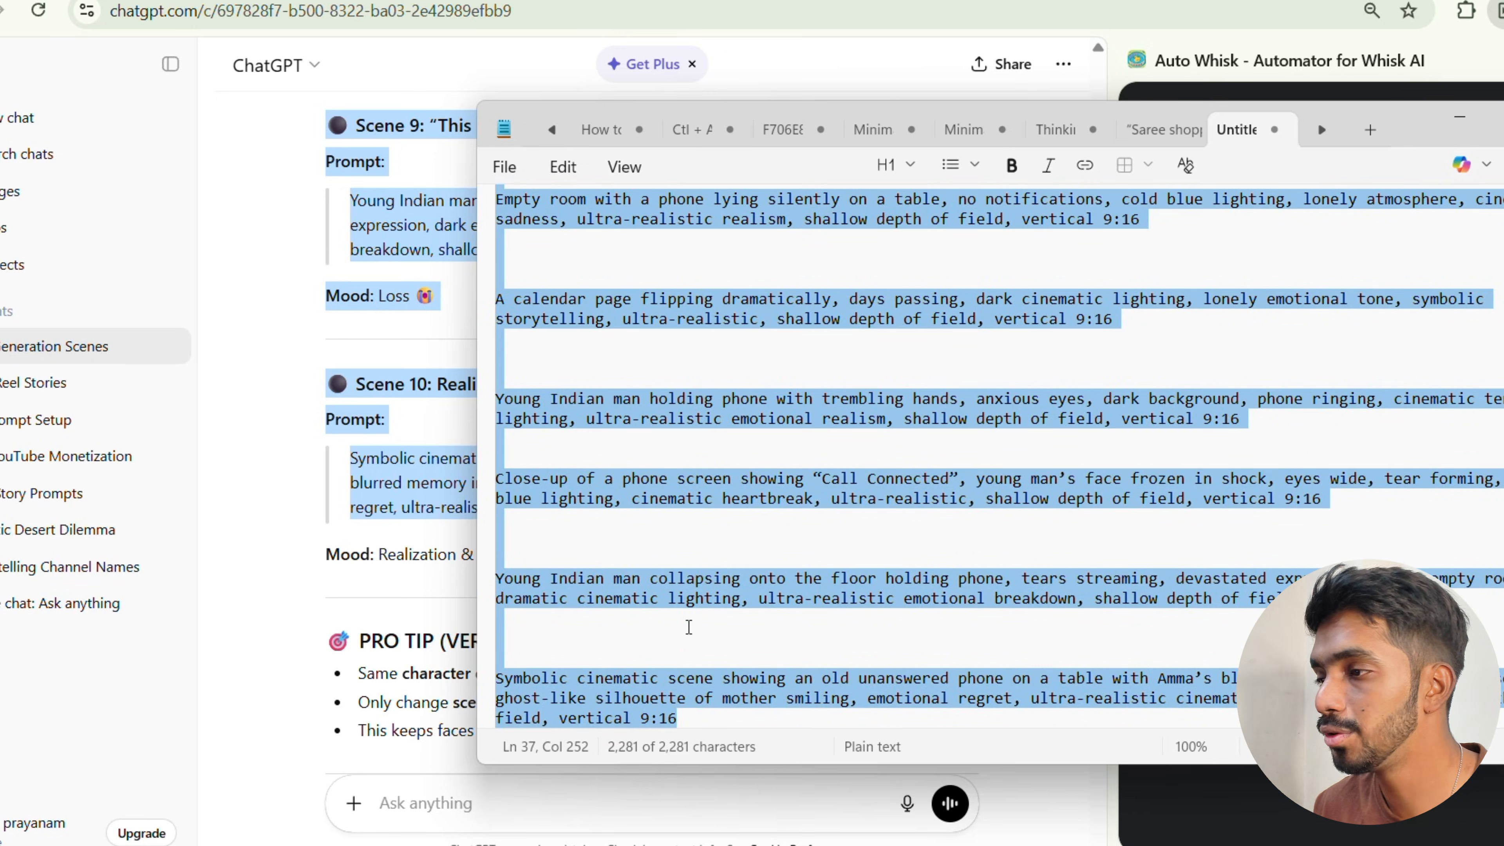
{"action": "left_click", "coordinate": [349, 362]}
{"action": "left_click", "coordinate": [509, 1]}
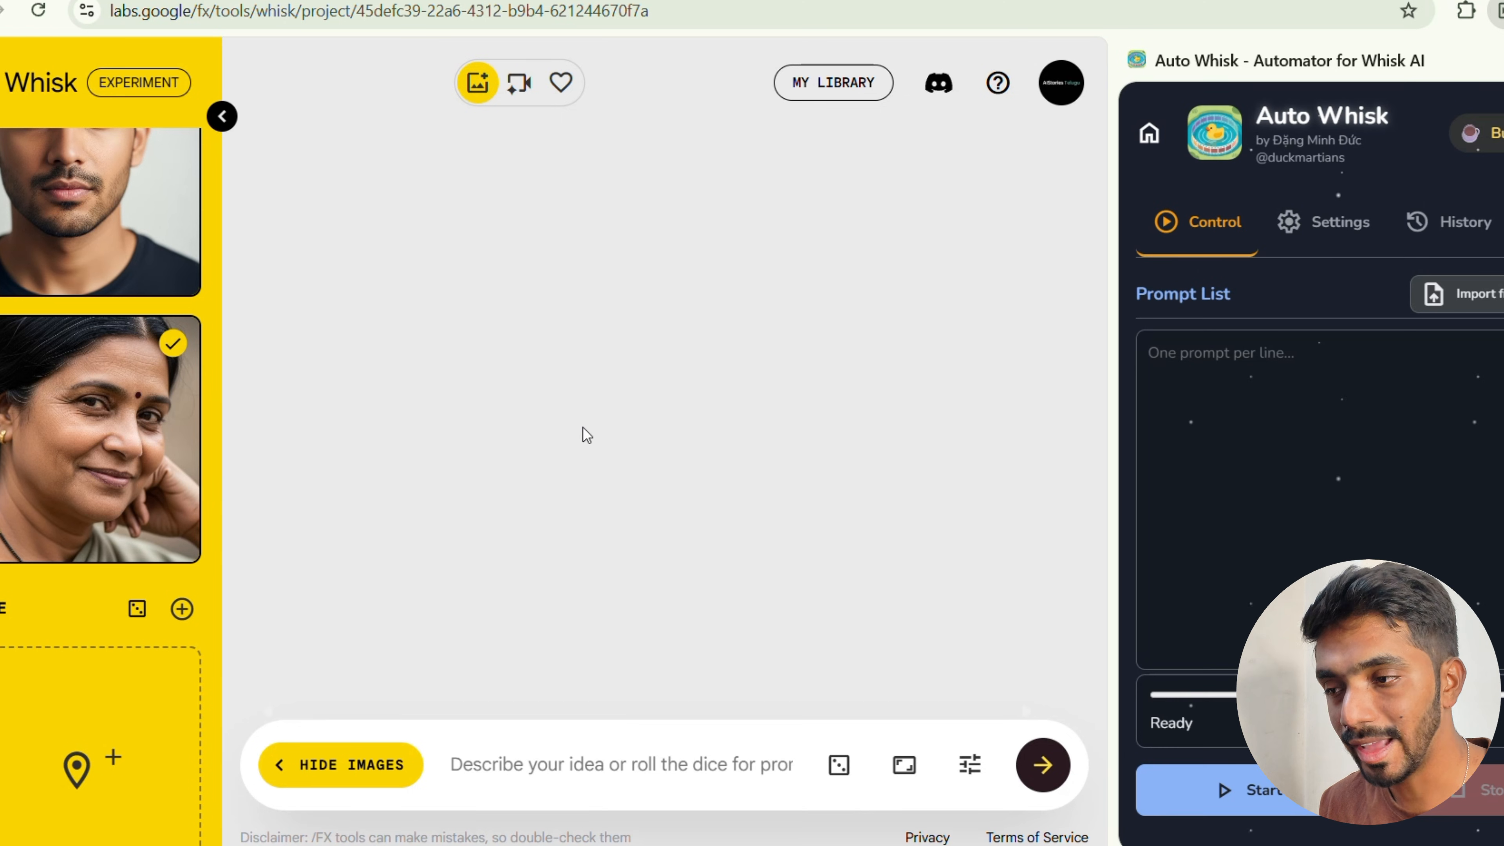
{"action": "left_click", "coordinate": [1293, 370]}
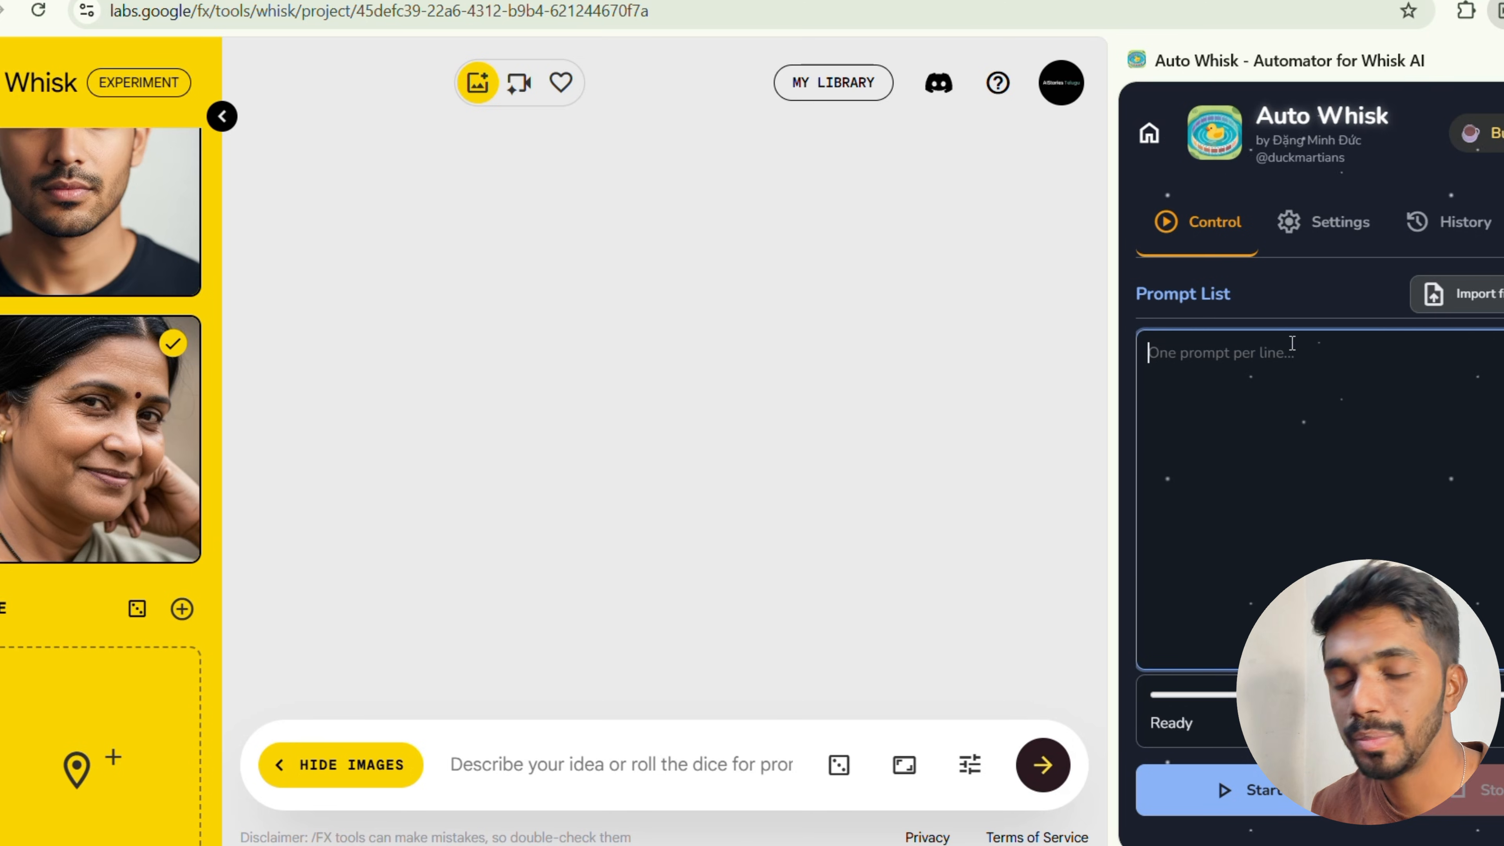
{"action": "key", "text": "ctrl+v"}
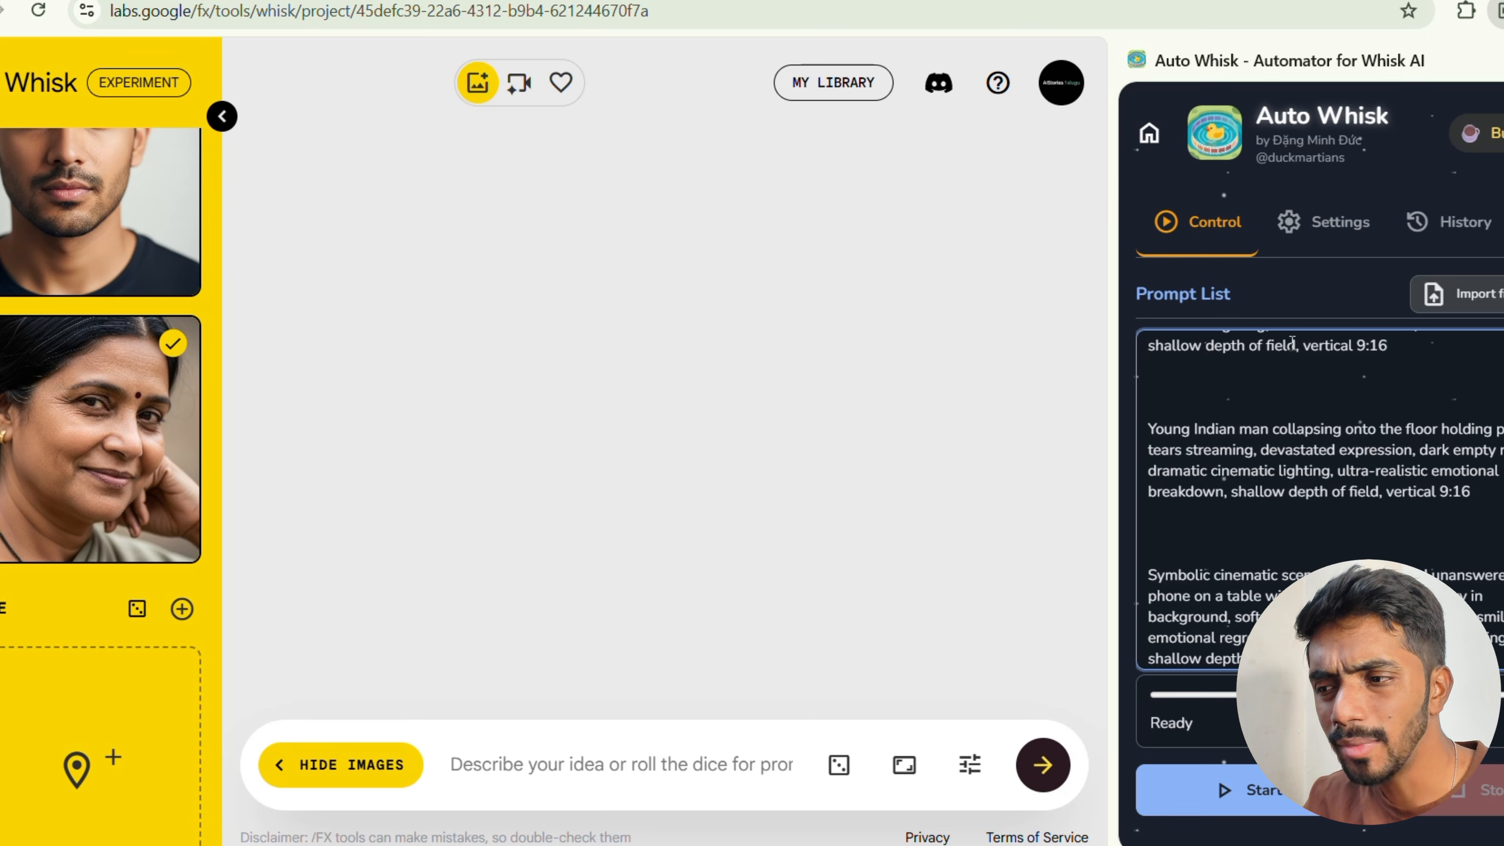
{"action": "scroll", "coordinate": [1294, 355], "scroll_direction": "up", "scroll_amount": 10}
{"action": "scroll", "coordinate": [1297, 370], "scroll_direction": "down", "scroll_amount": 10}
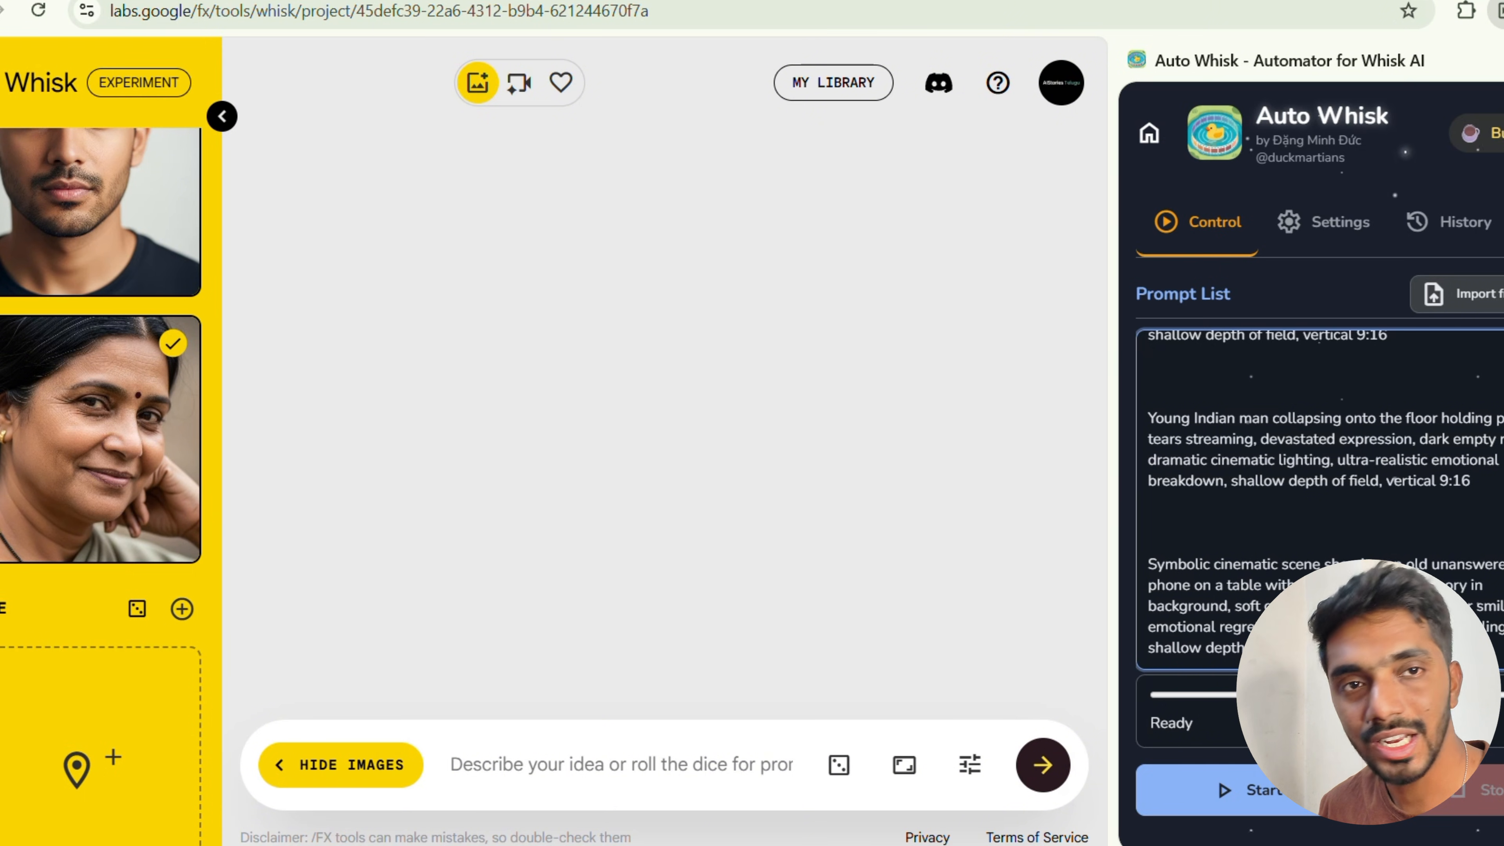
- Start Auto Whisk on the open Whisk project instead of a new one, to generate images for all the listed prompts
{"action": "scroll", "coordinate": [1338, 396], "scroll_direction": "down", "scroll_amount": 3}
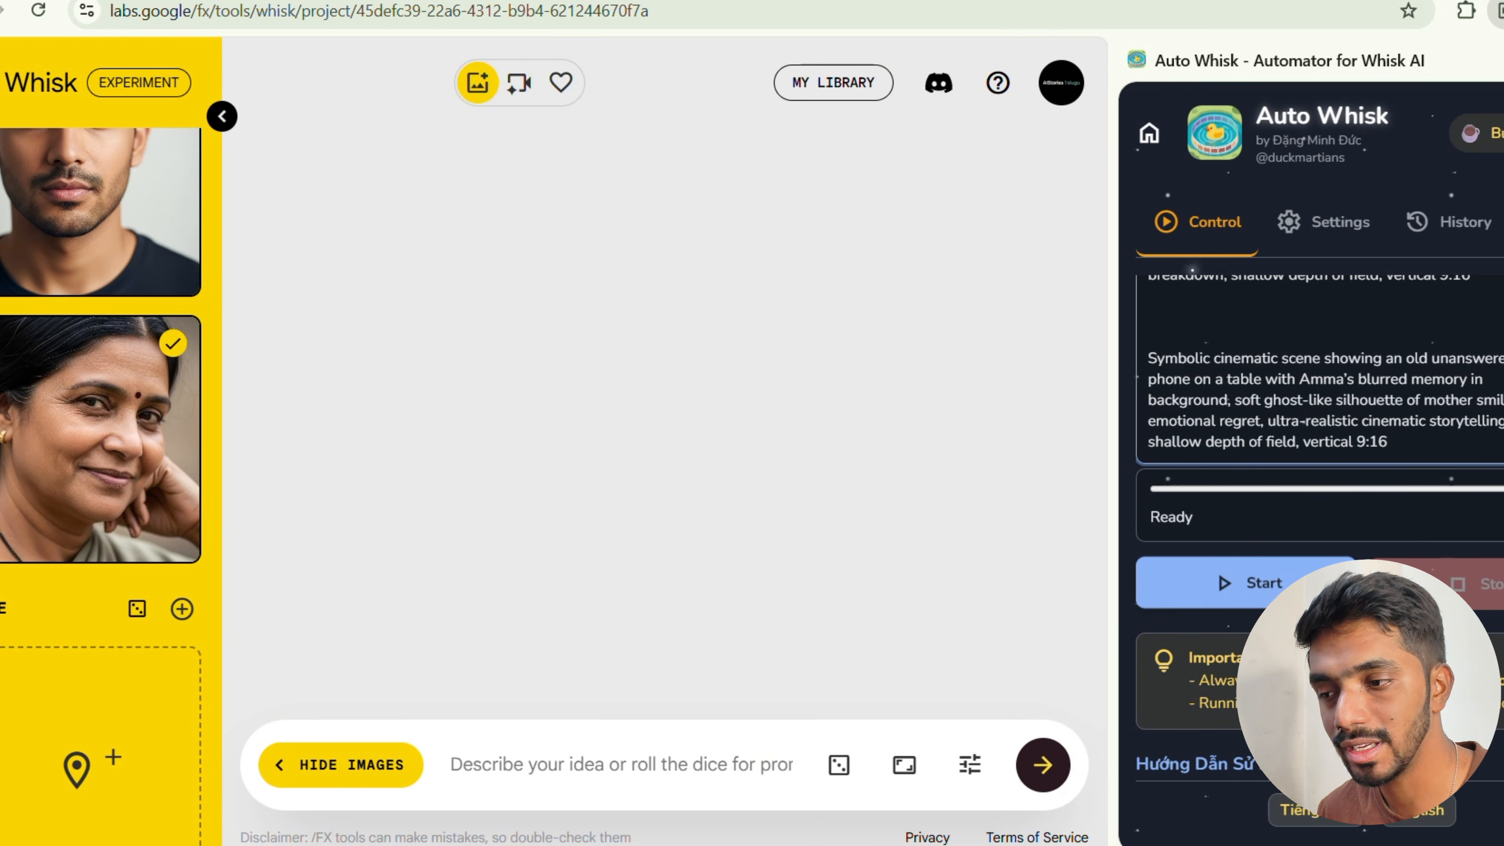
{"action": "left_click", "coordinate": [1293, 572]}
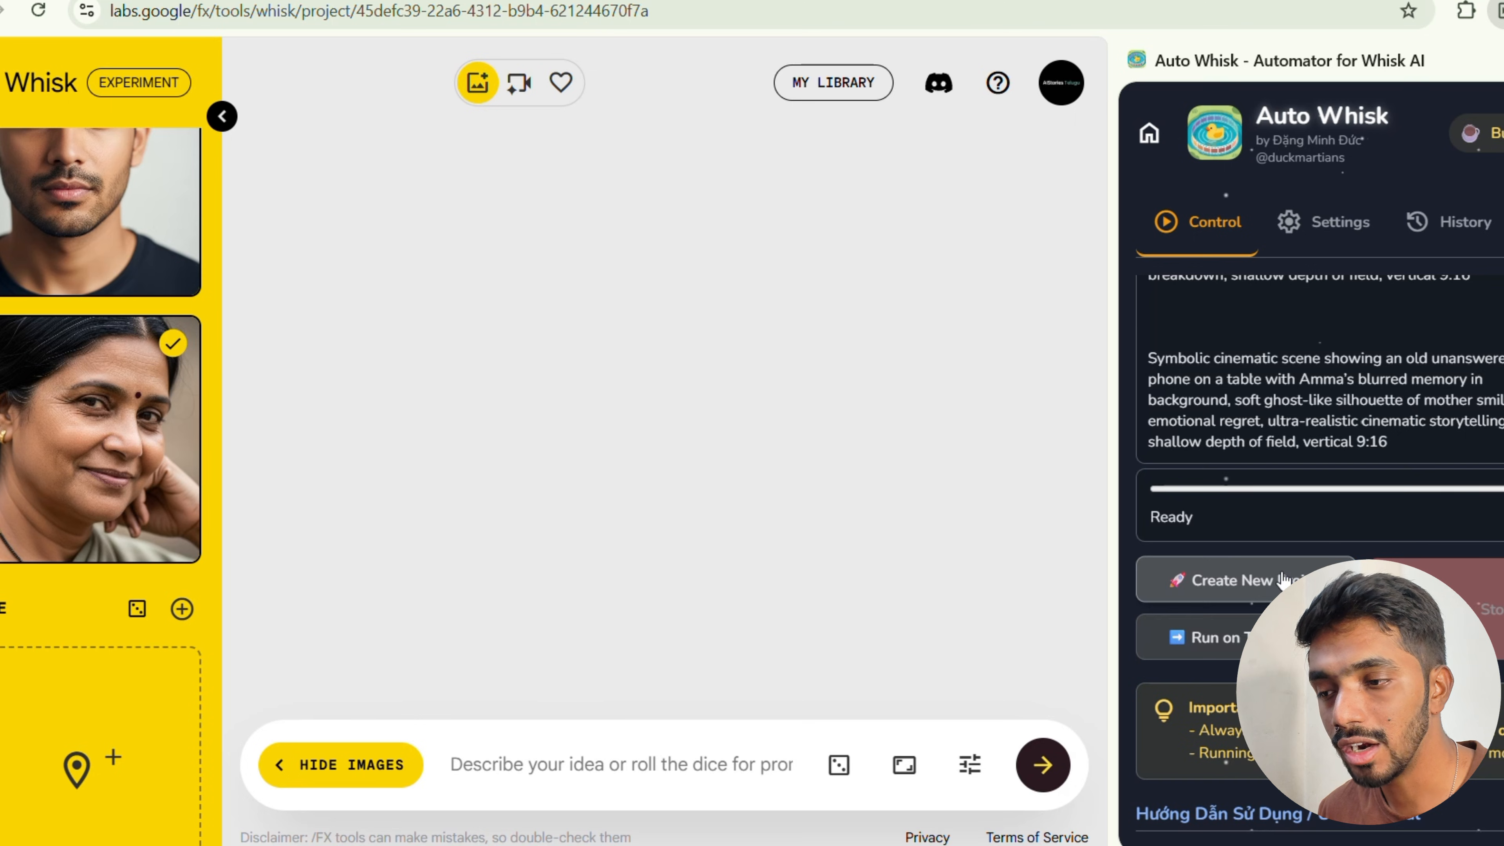
{"action": "left_click", "coordinate": [1233, 650]}
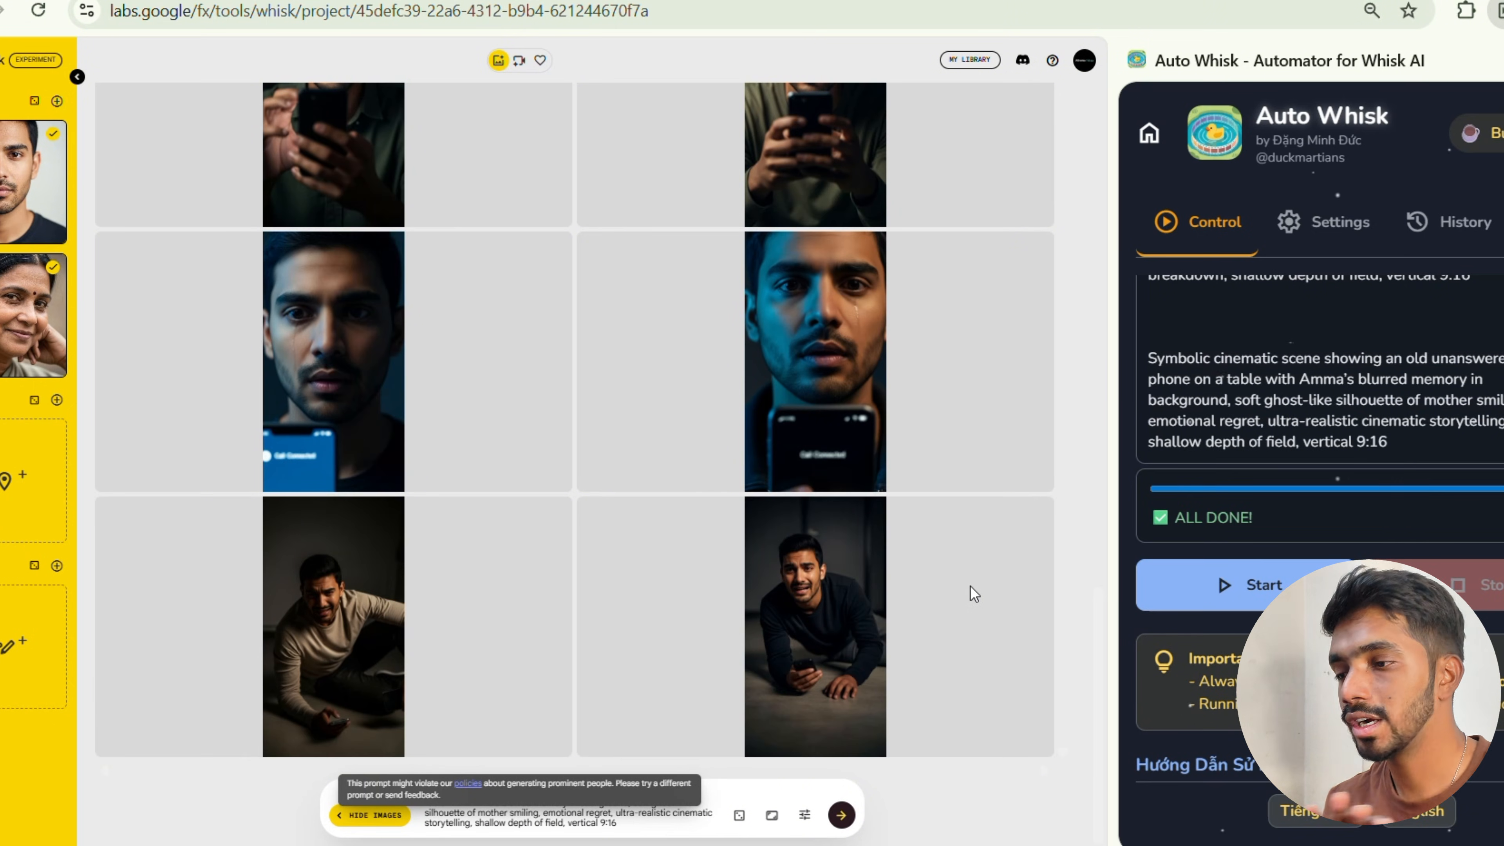
{"action": "key", "text": "ctrl+plus"}
{"action": "key", "text": "ctrl+plus"}
{"action": "key", "text": "ctrl+plus"}
{"action": "key", "text": "ctrl+plus"}
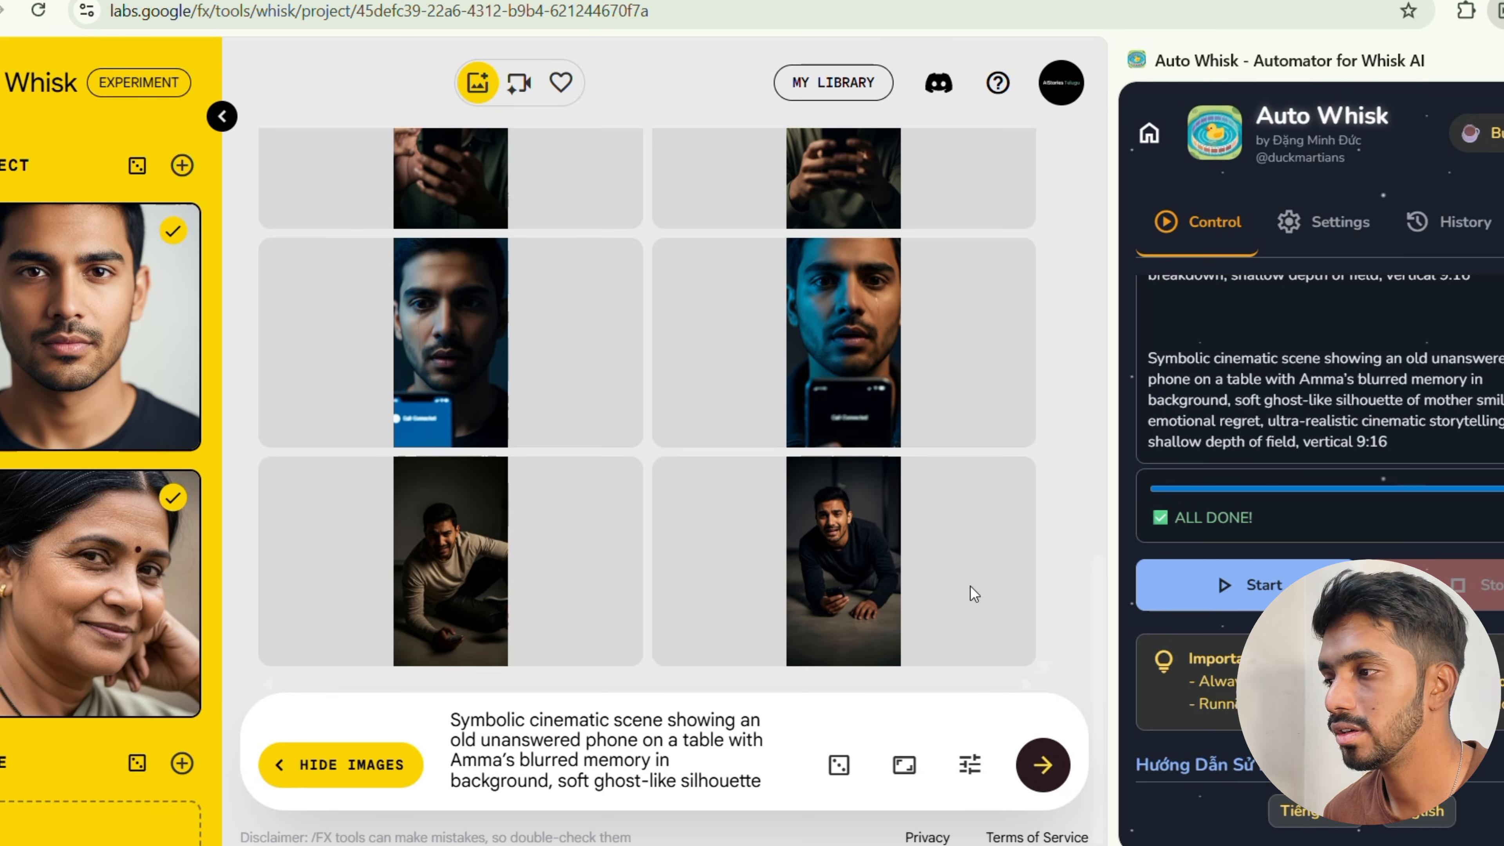
- Close the Auto Whisk panel in a new browser tab and search for "grok imagine"
{"action": "key", "text": "ctrl+t"}
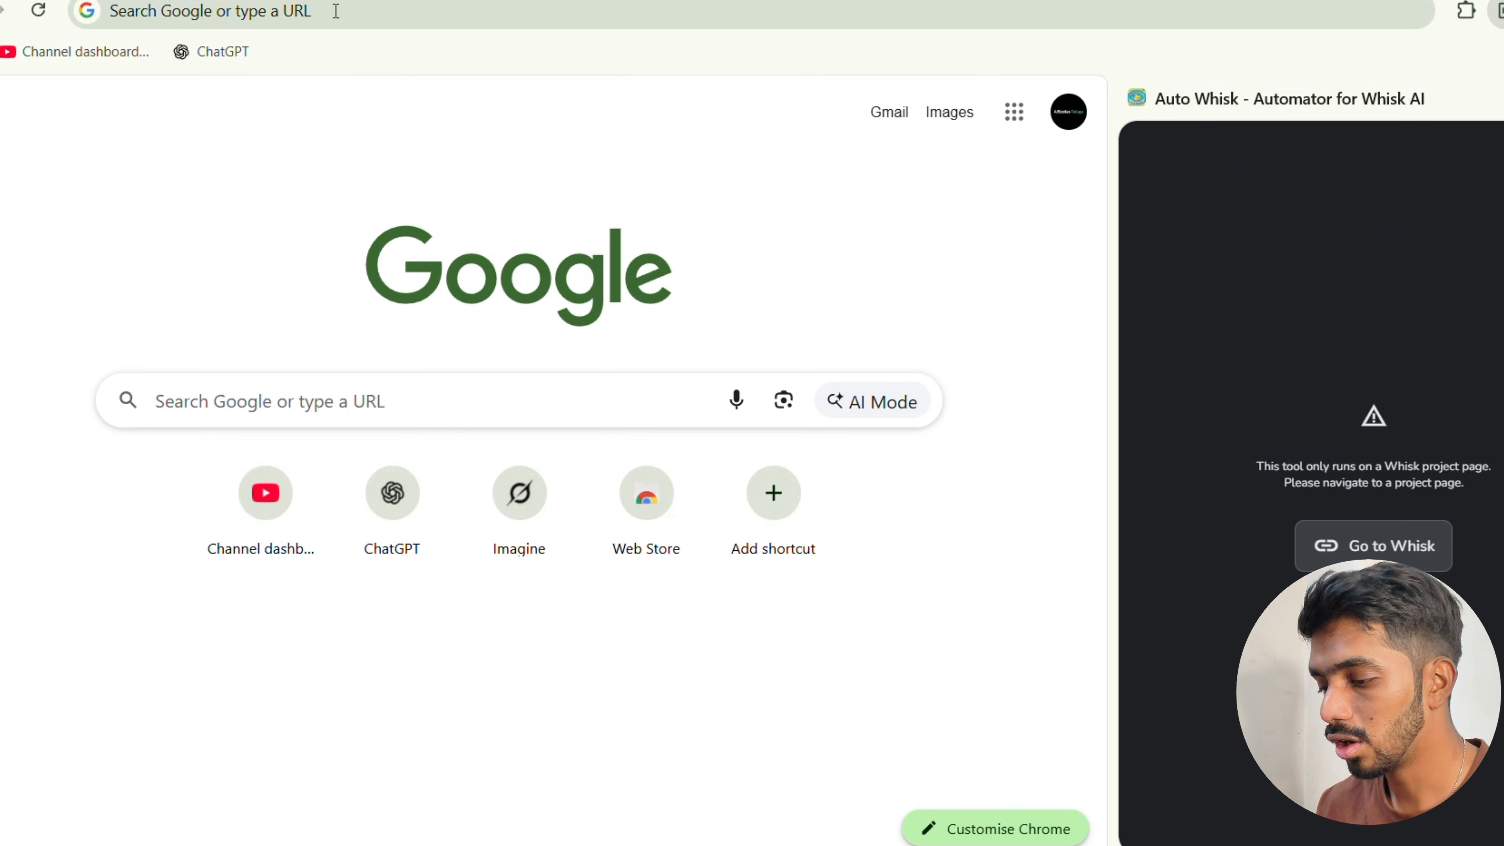
{"action": "left_click", "coordinate": [1440, 104]}
{"action": "left_click", "coordinate": [454, 8]}
{"action": "type", "text": "grok"}
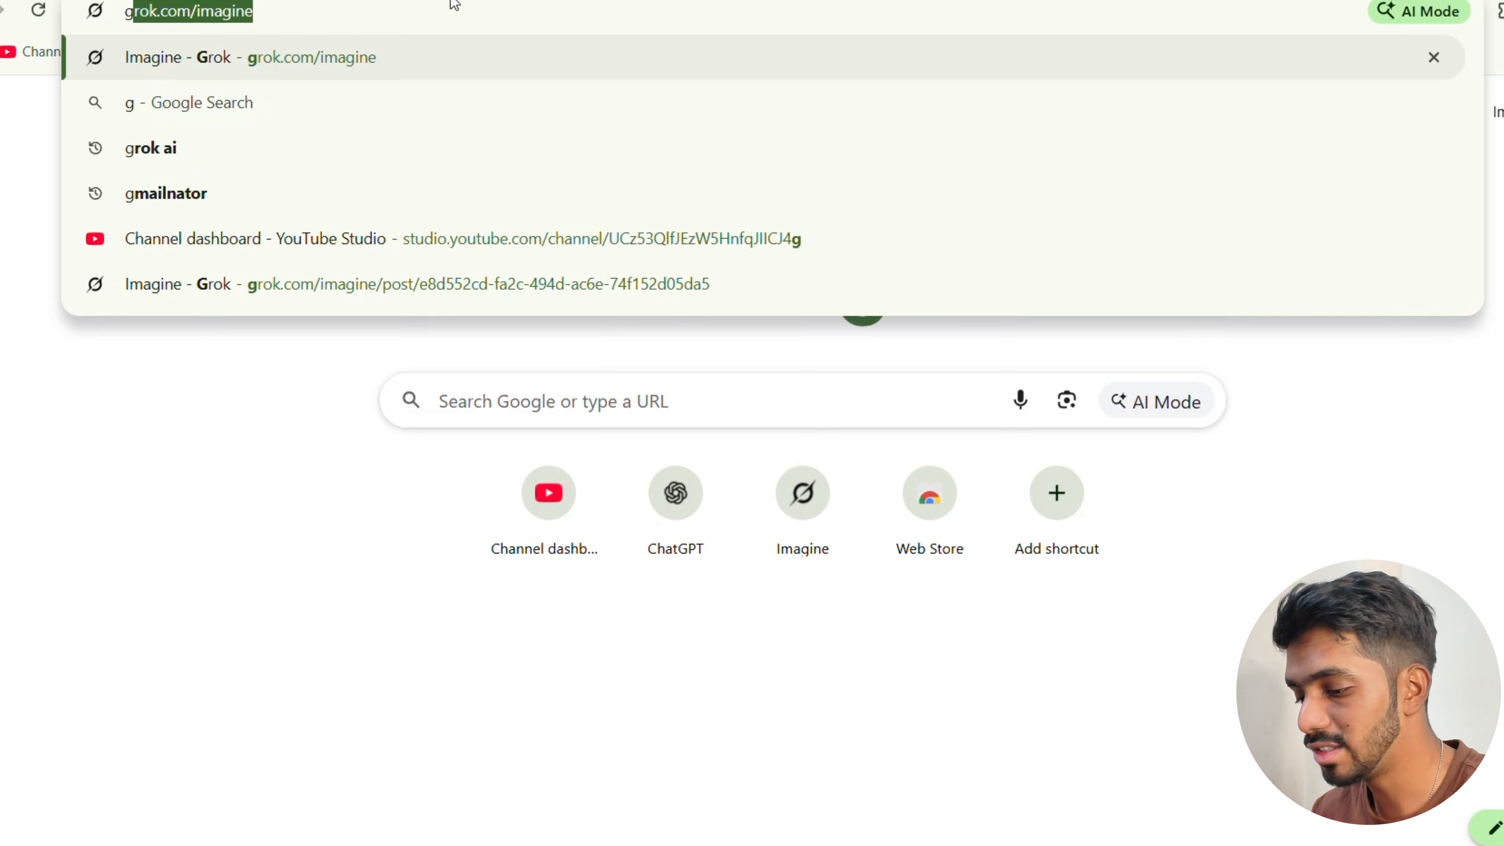
{"action": "key", "text": "BackSpace"}
{"action": "type", "text": "om"}
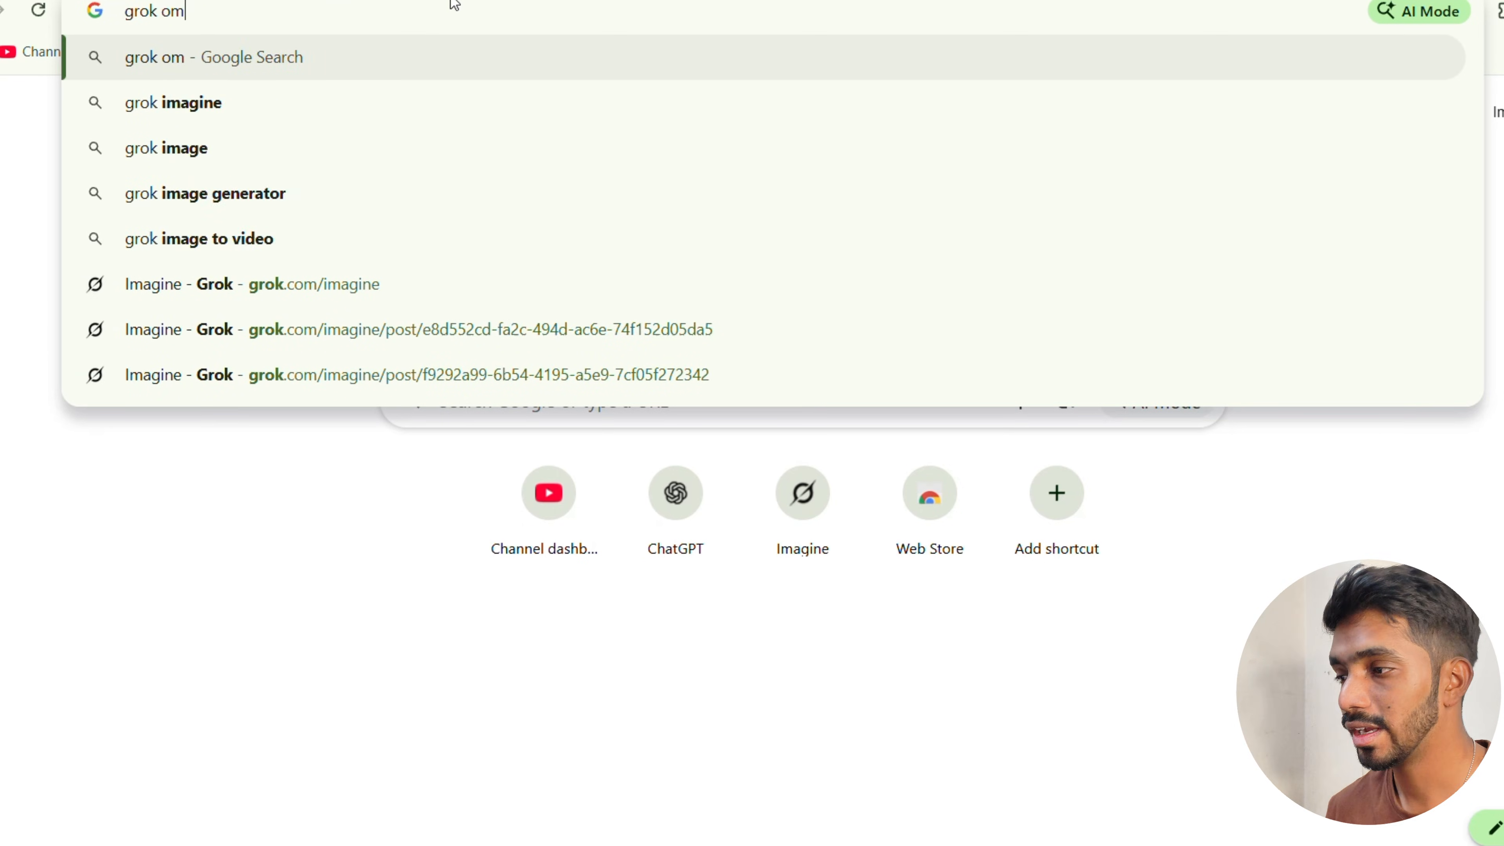
{"action": "key", "text": "BackSpace"}
{"action": "key", "text": "BackSpace"}
{"action": "type", "text": "imagine"}
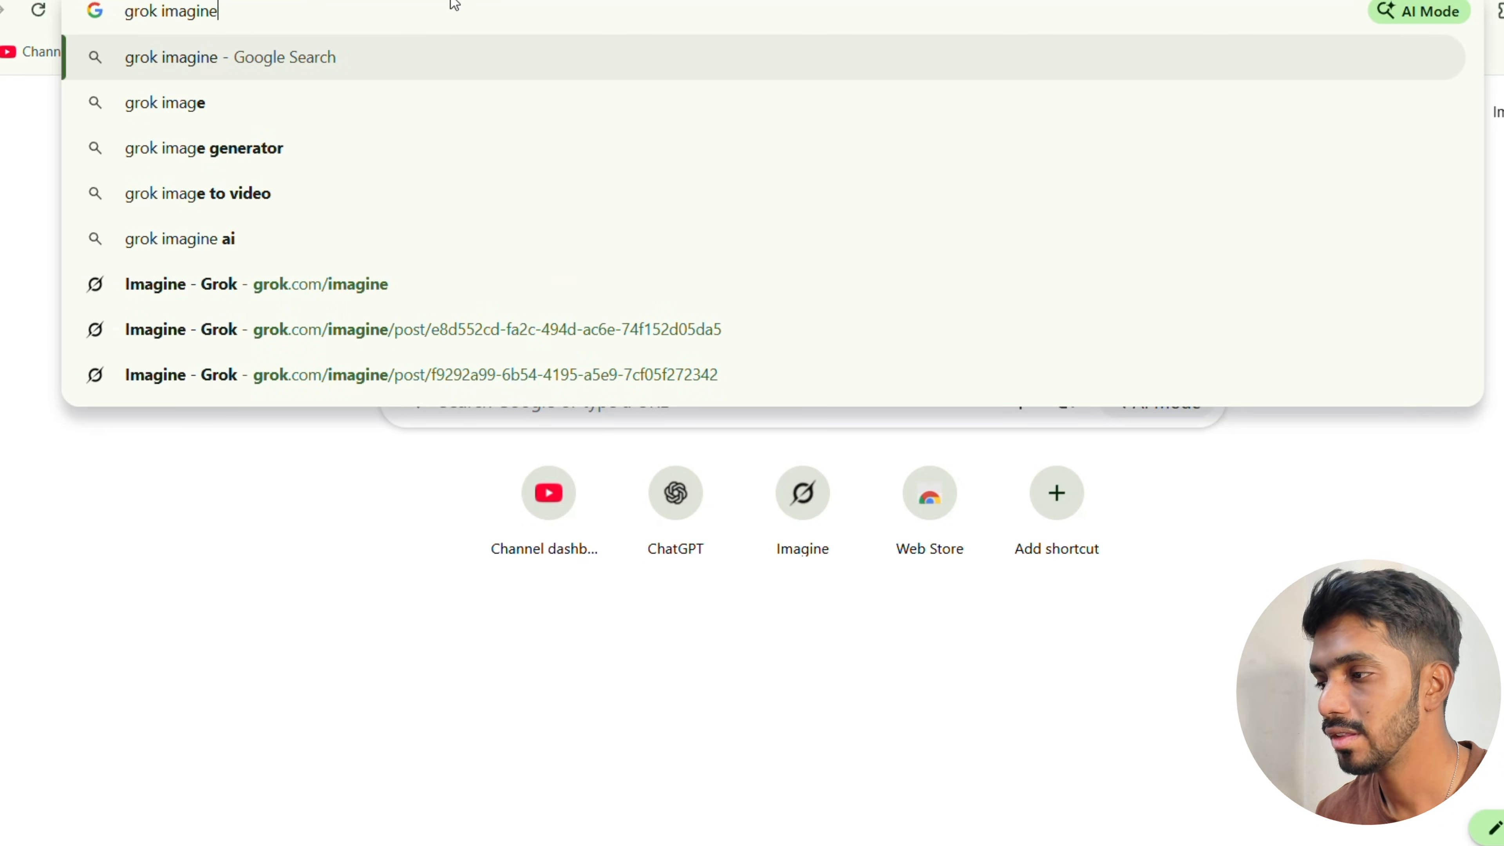
{"action": "key", "text": "Return"}
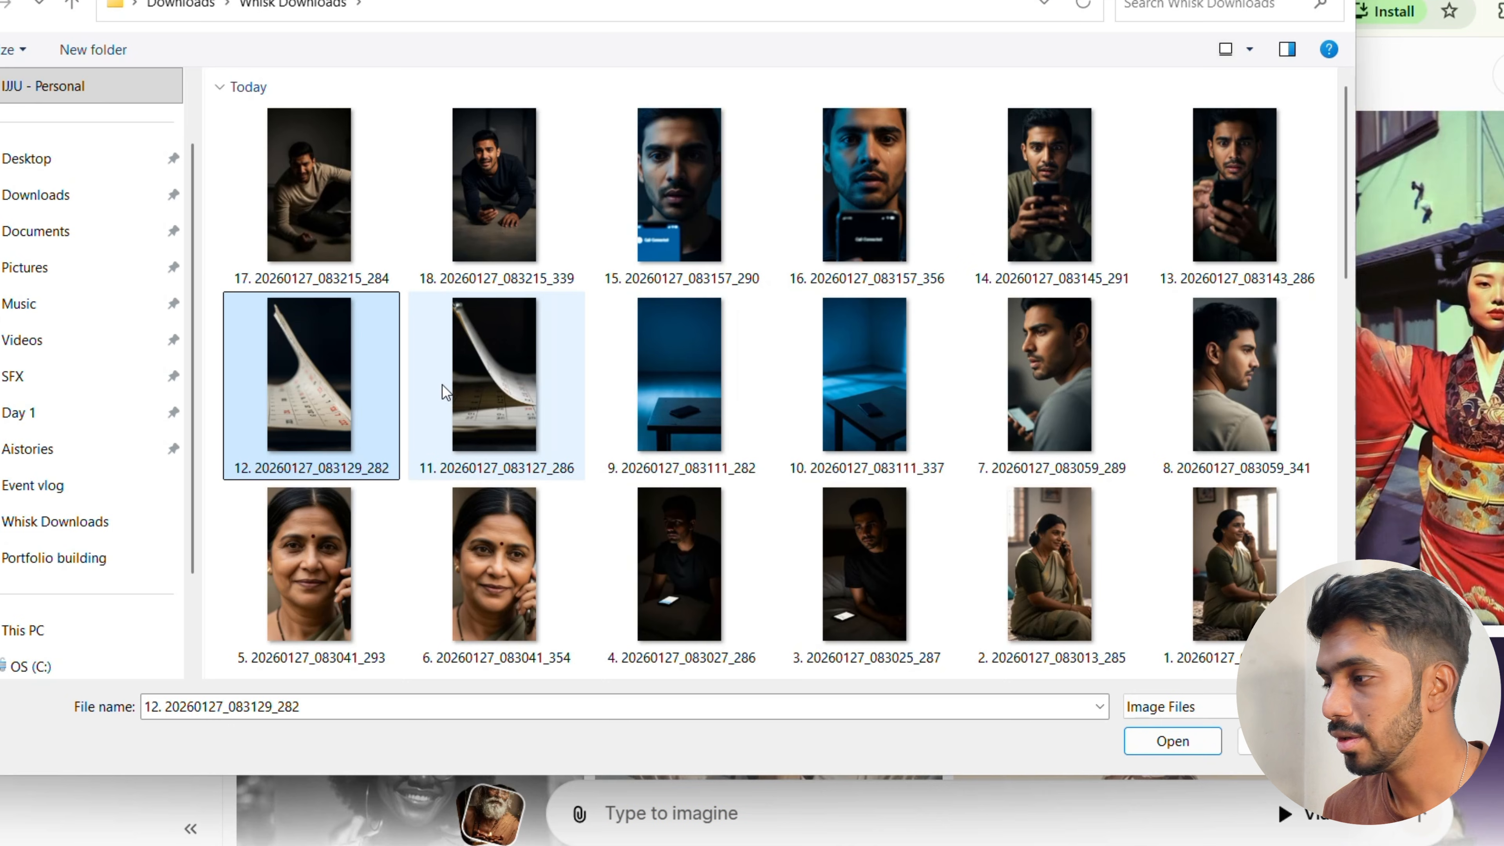
- Upload the calendar image "12. 20260127_083129_282" from the Whisk Downloads folder to Grok Imagine
{"action": "left_click", "coordinate": [1150, 742]}
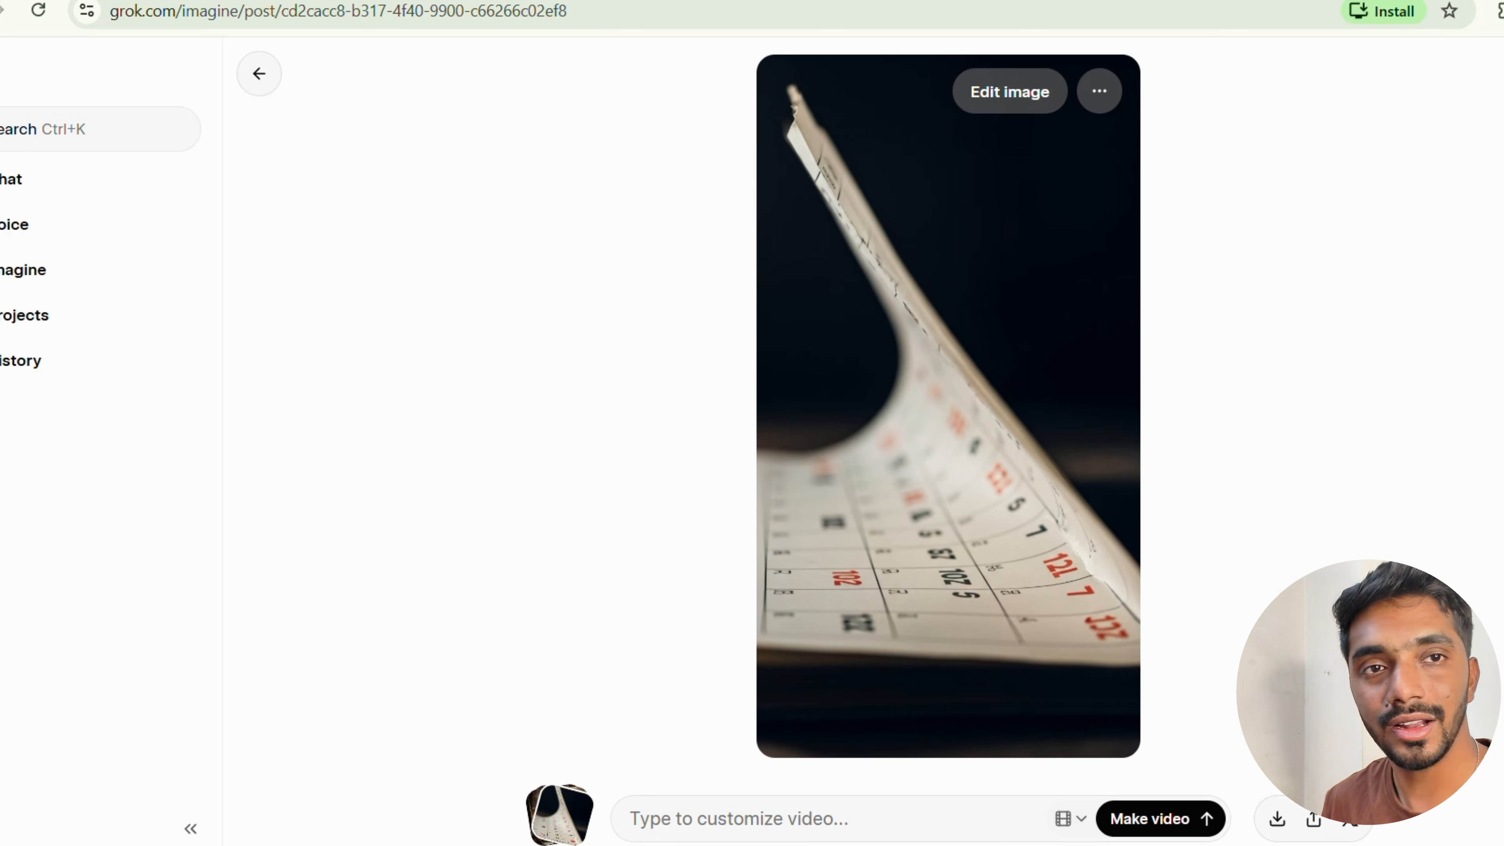
- Check the Enable Automatic Video Generation option in Grok's Behavior settings, and close the settings
{"action": "left_click", "coordinate": [11, 836]}
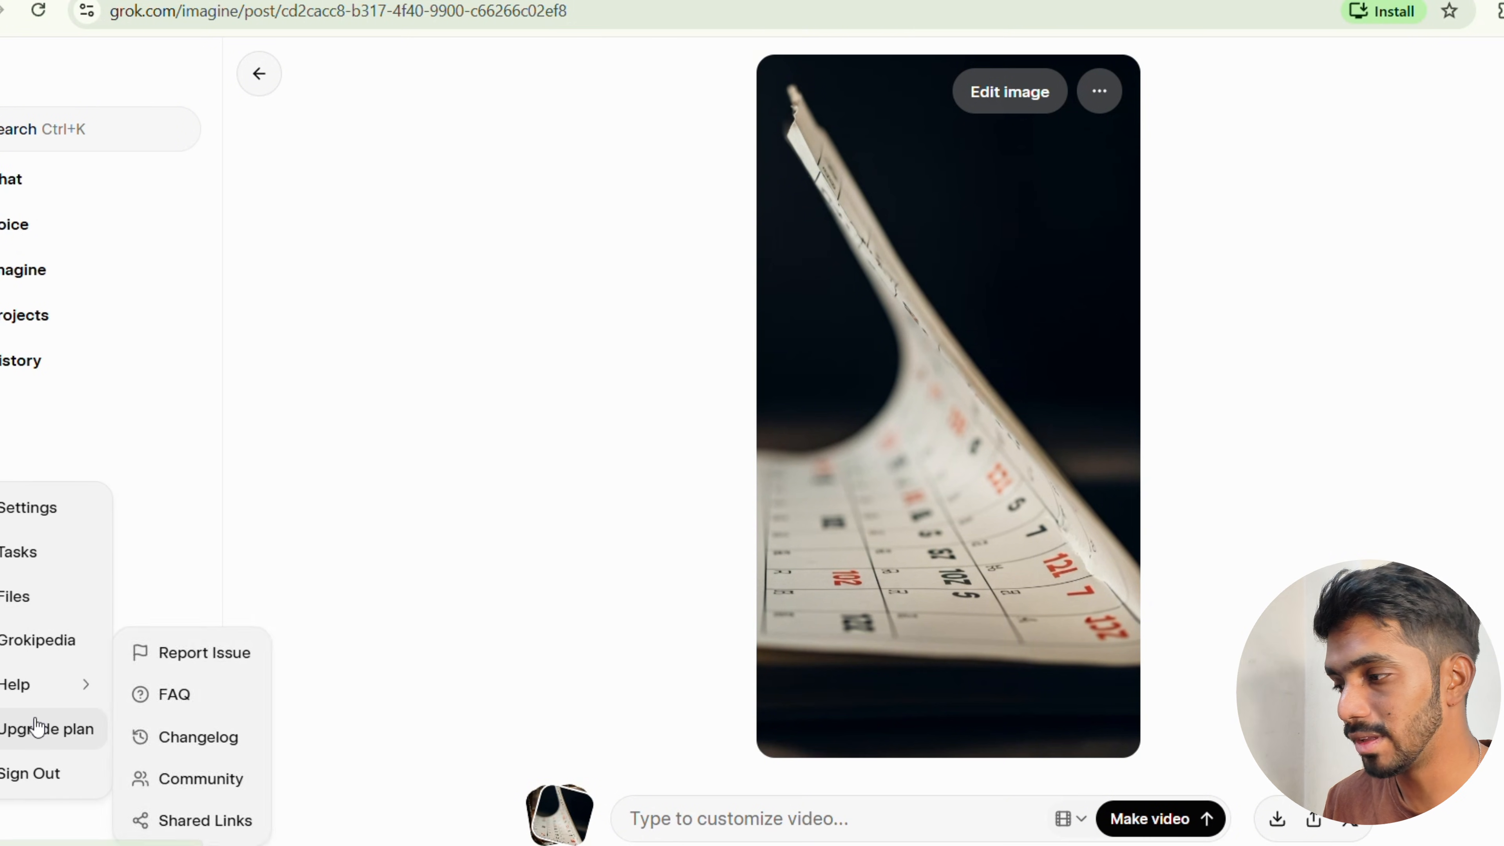
{"action": "left_click", "coordinate": [41, 515]}
{"action": "left_click", "coordinate": [503, 409]}
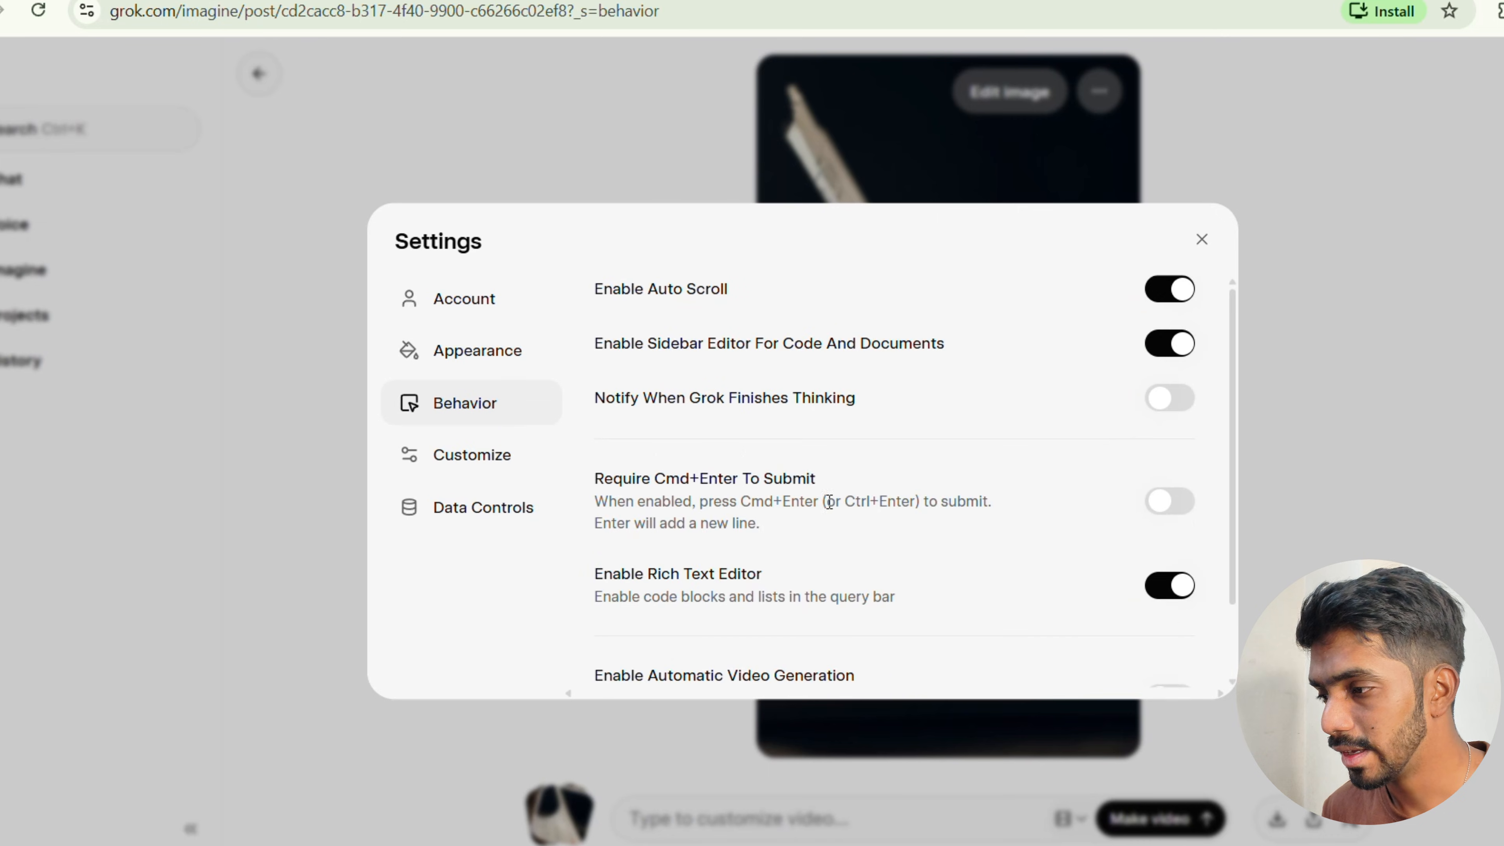
{"action": "scroll", "coordinate": [986, 572], "scroll_direction": "down", "scroll_amount": 2}
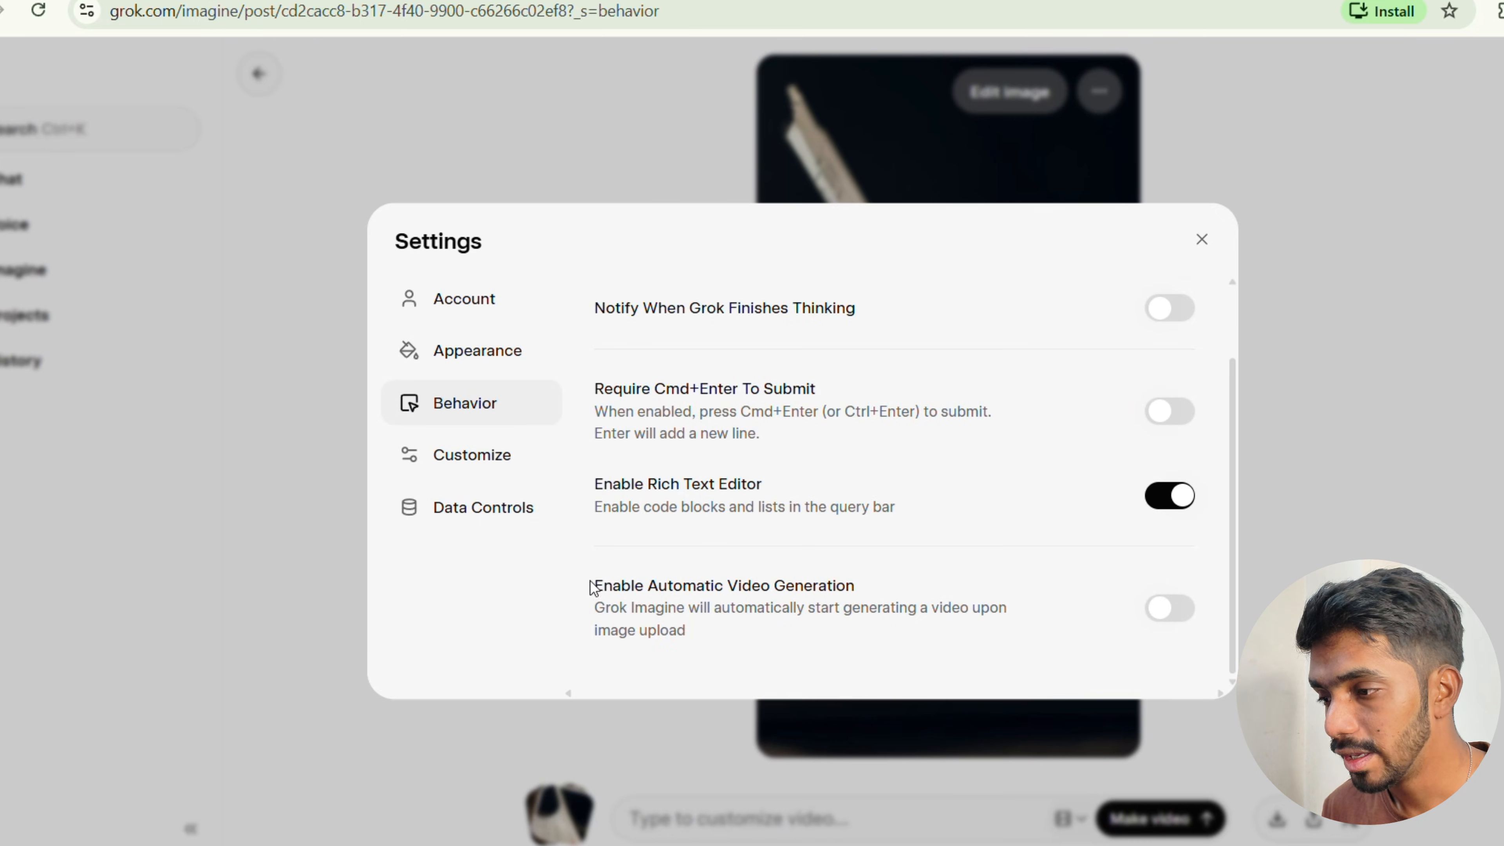
{"action": "left_click_drag", "start_coordinate": [593, 587], "coordinate": [838, 578]}
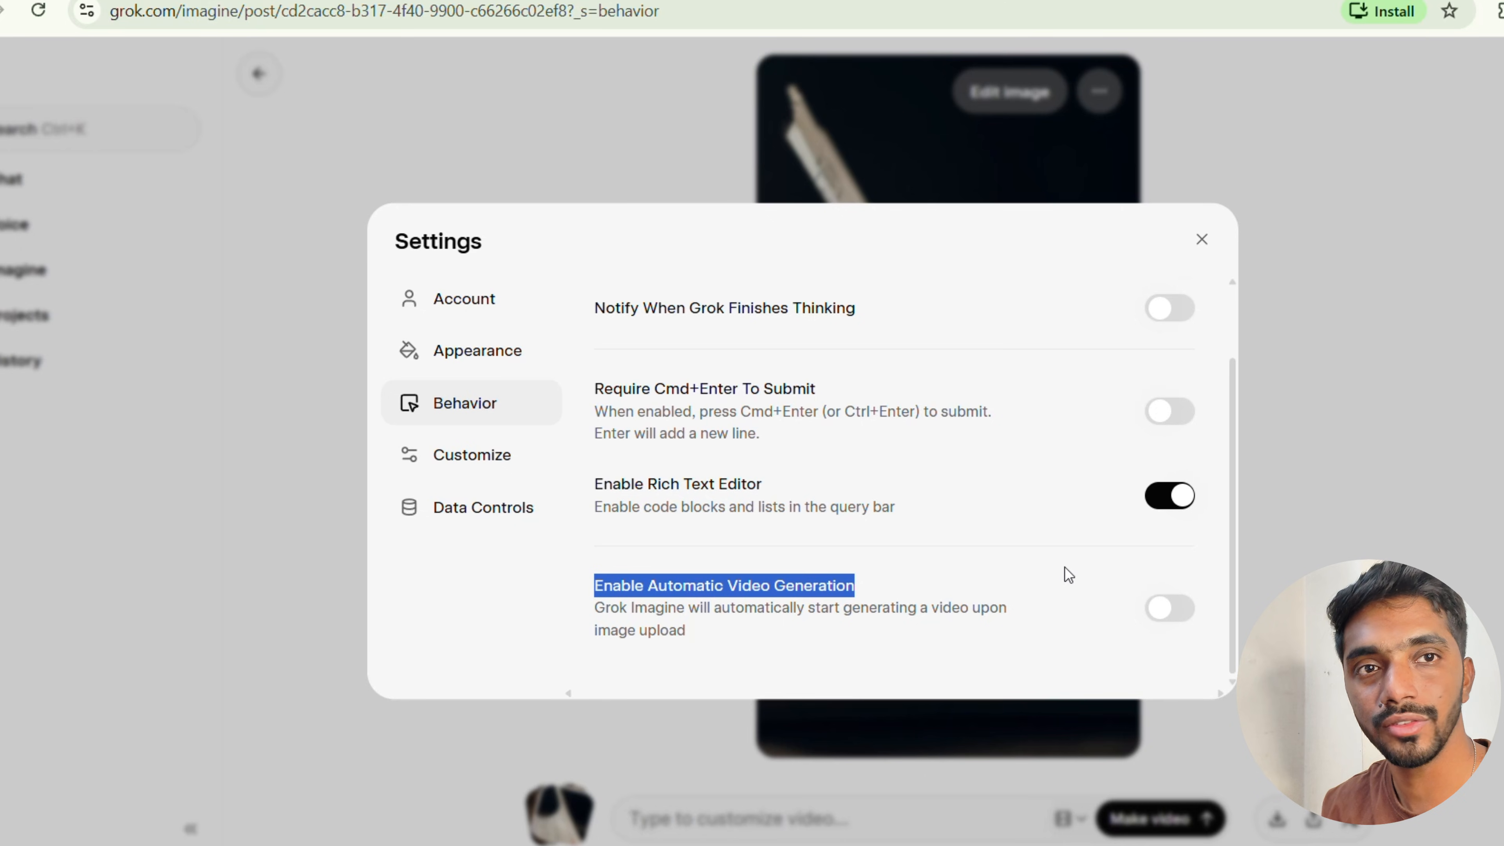
{"action": "left_click", "coordinate": [1202, 239]}
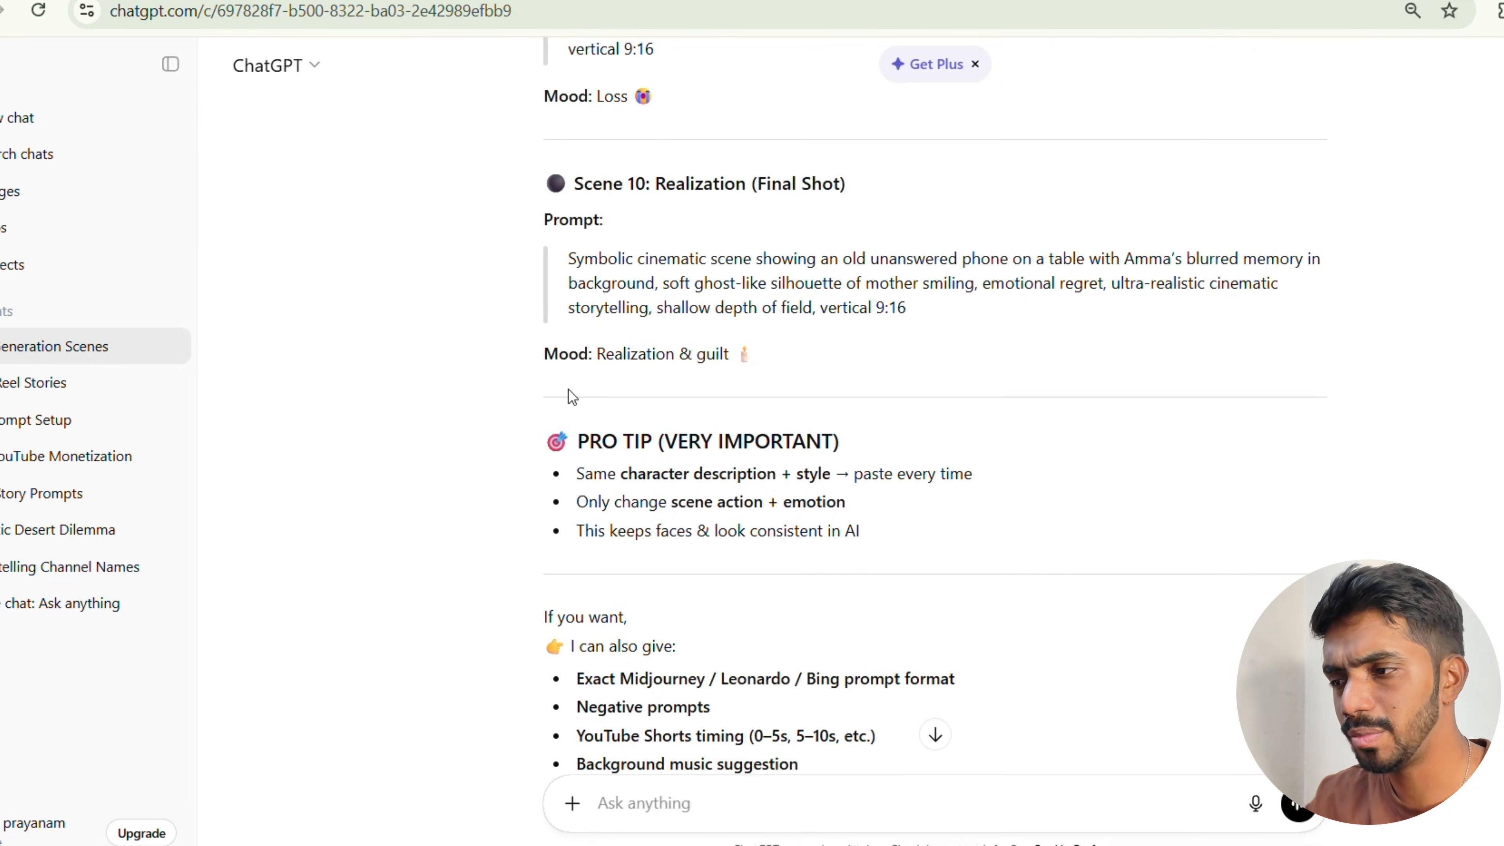
- Switch to the ChatGPT chat and copy the Scene 6 prompt about the calendar page flipping dramatically
{"action": "scroll", "coordinate": [649, 478], "scroll_direction": "up", "scroll_amount": 12}
{"action": "scroll", "coordinate": [649, 478], "scroll_direction": "down", "scroll_amount": 2}
{"action": "scroll", "coordinate": [581, 312], "scroll_direction": "up", "scroll_amount": 4}
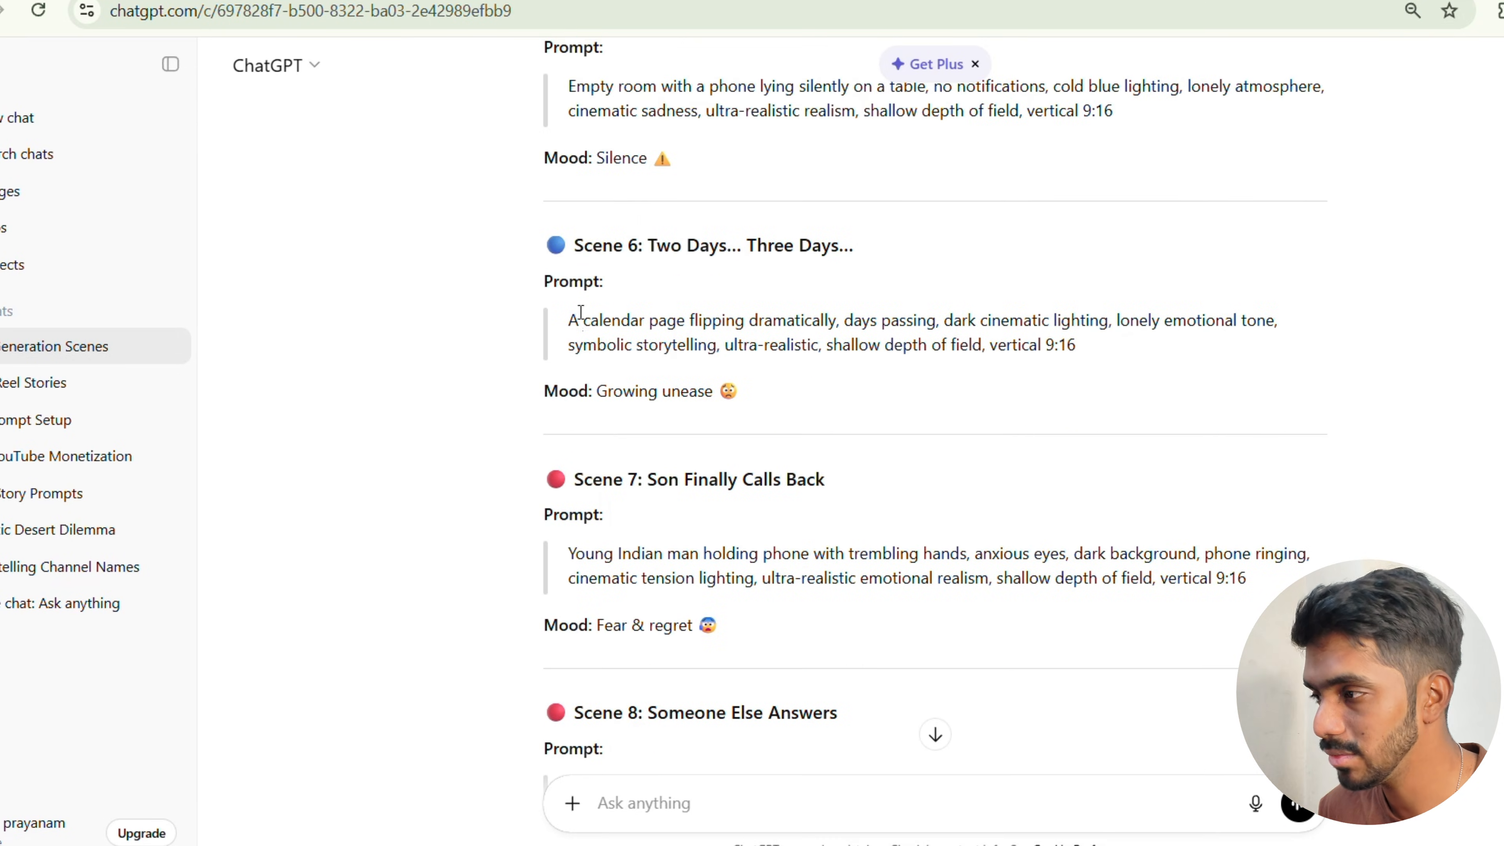
{"action": "left_click_drag", "start_coordinate": [563, 315], "coordinate": [1077, 346]}
{"action": "key", "text": "ctrl+c"}
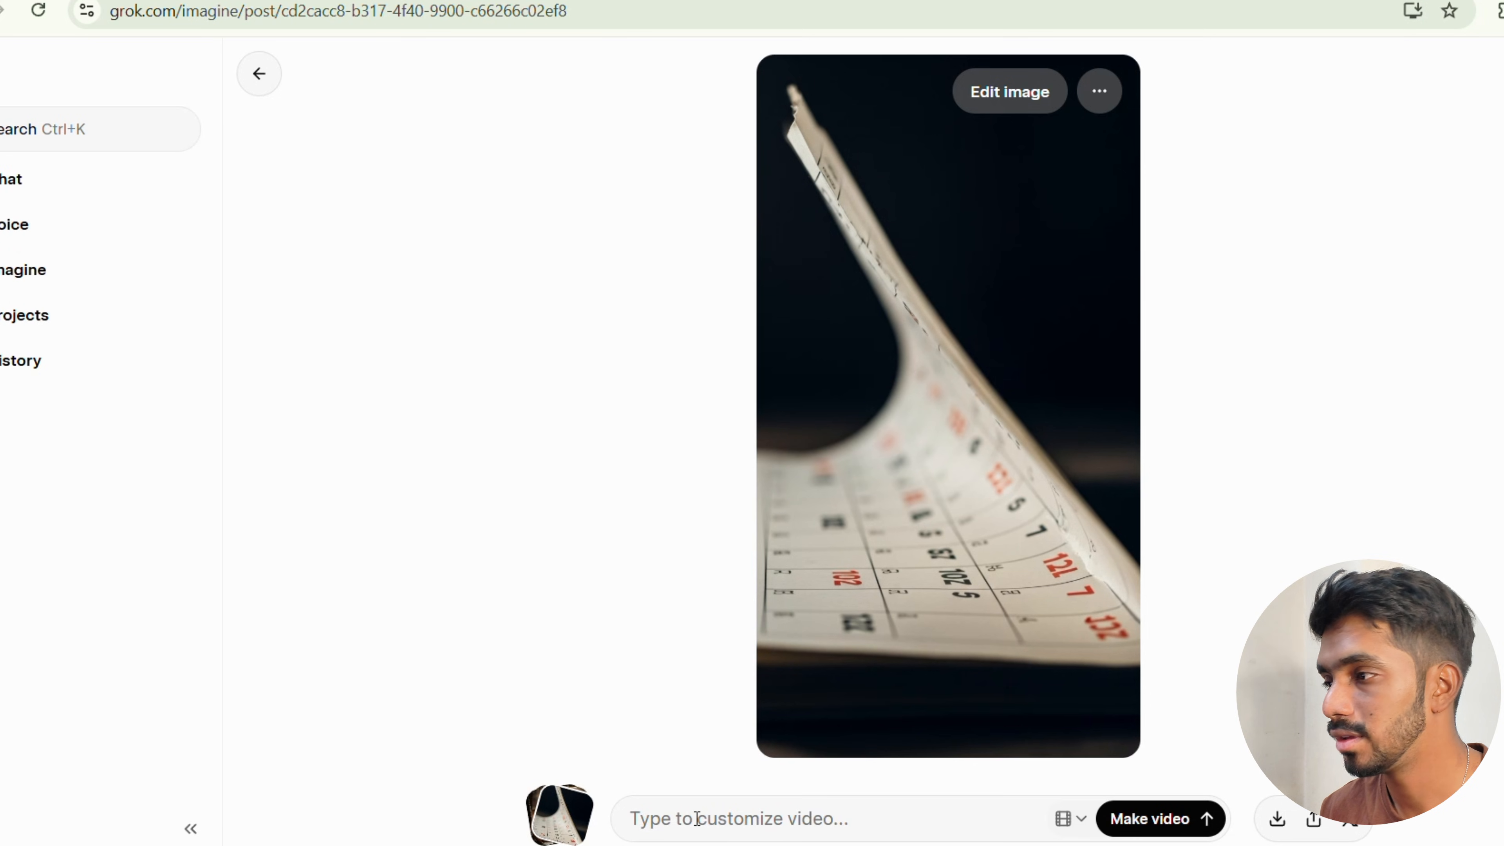
- Paste the Scene 6 prompt as the video description for the calendar image in Grok Imagine and generate the video
{"action": "left_click", "coordinate": [697, 818]}
{"action": "key", "text": "ctrl+v"}
{"action": "left_click", "coordinate": [1157, 817]}
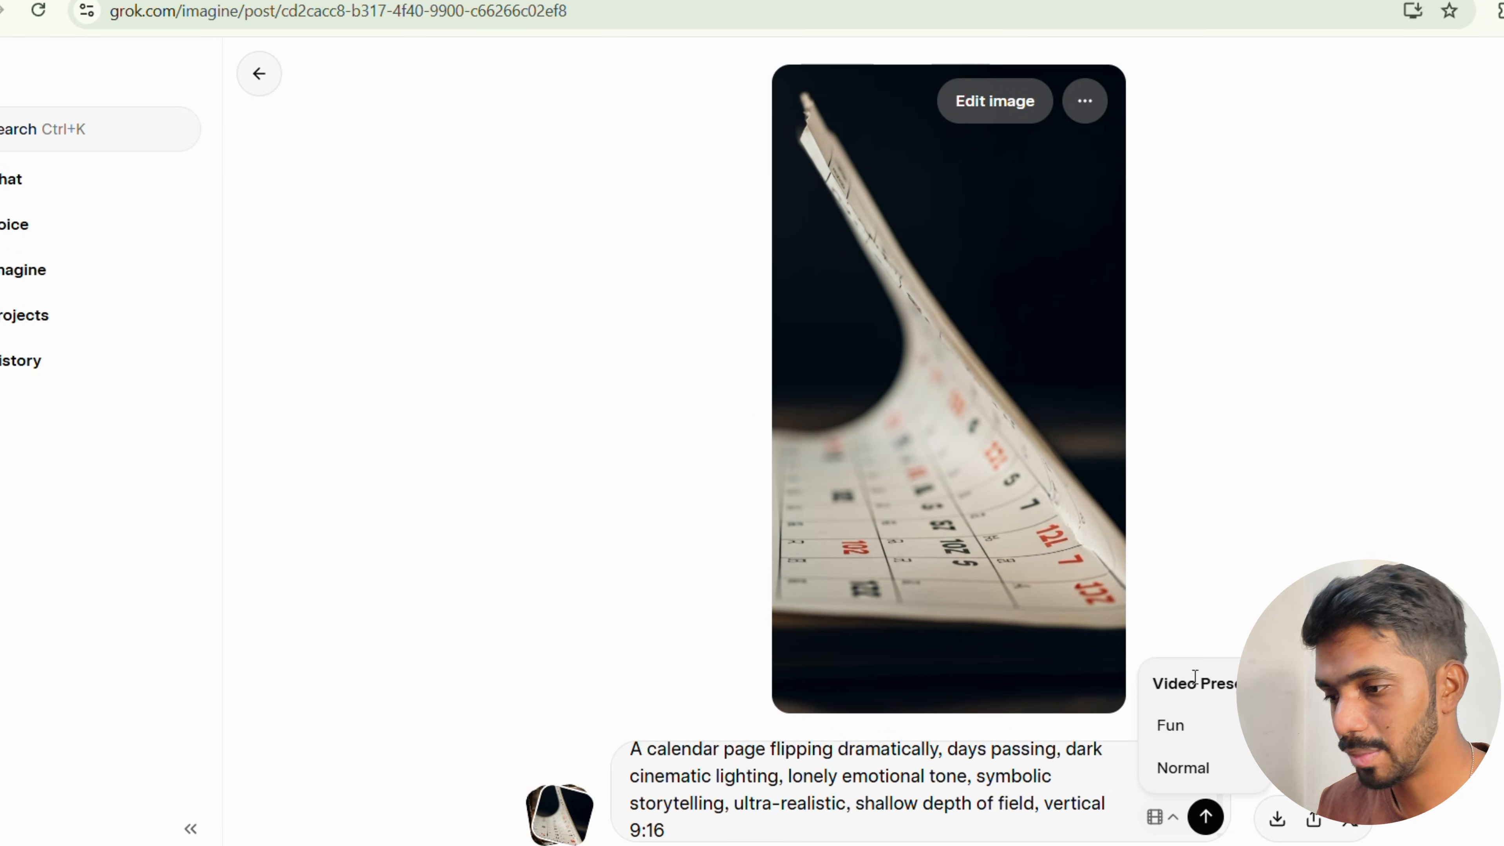
{"action": "left_click", "coordinate": [1159, 818]}
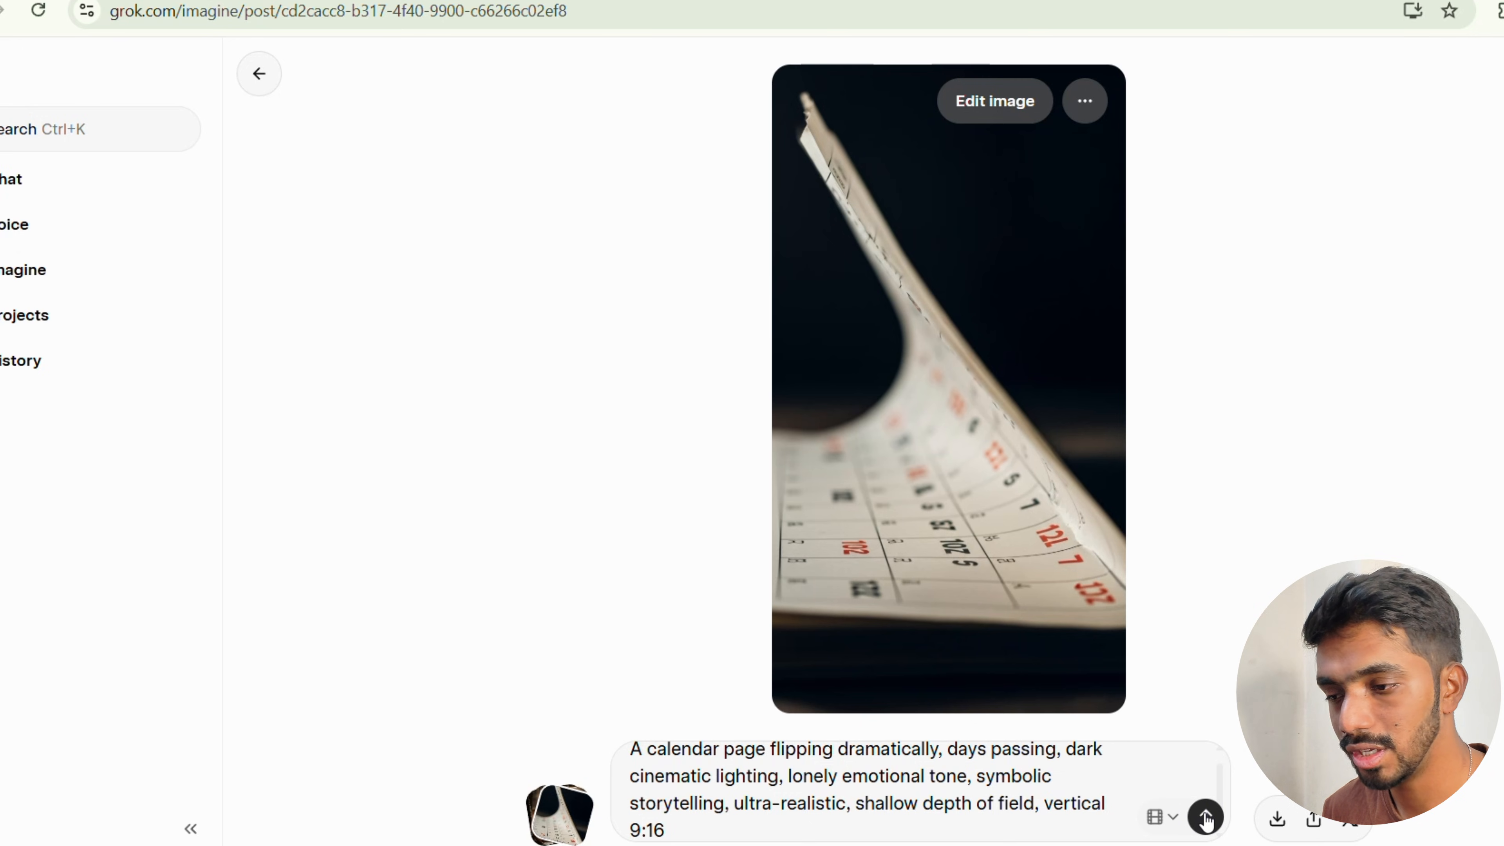
{"action": "left_click", "coordinate": [1206, 818]}
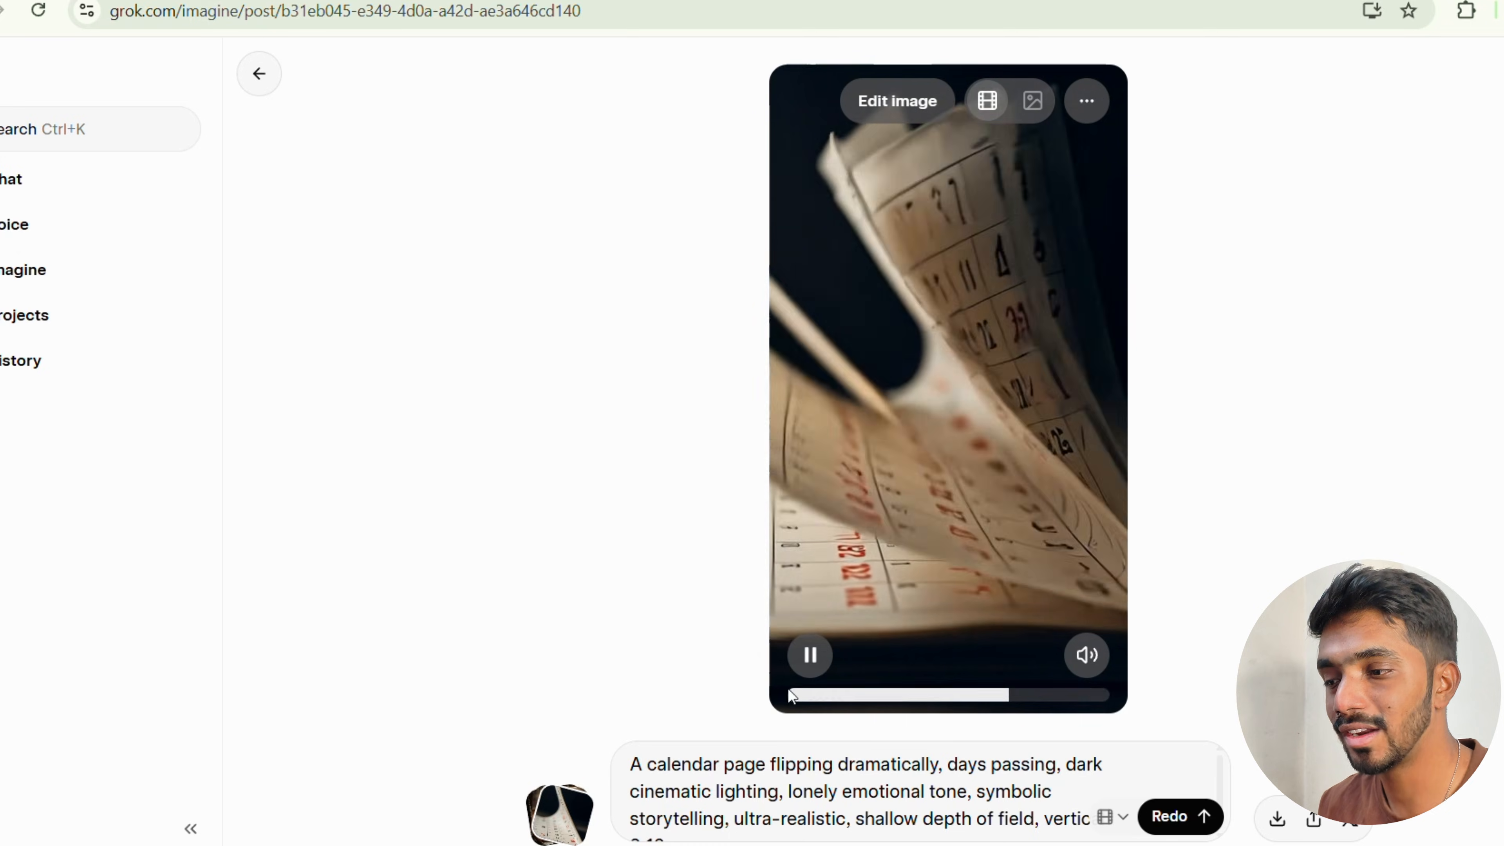
- Preview the generated calendar video with its sound muted and pause the playback
{"action": "left_click", "coordinate": [809, 655]}
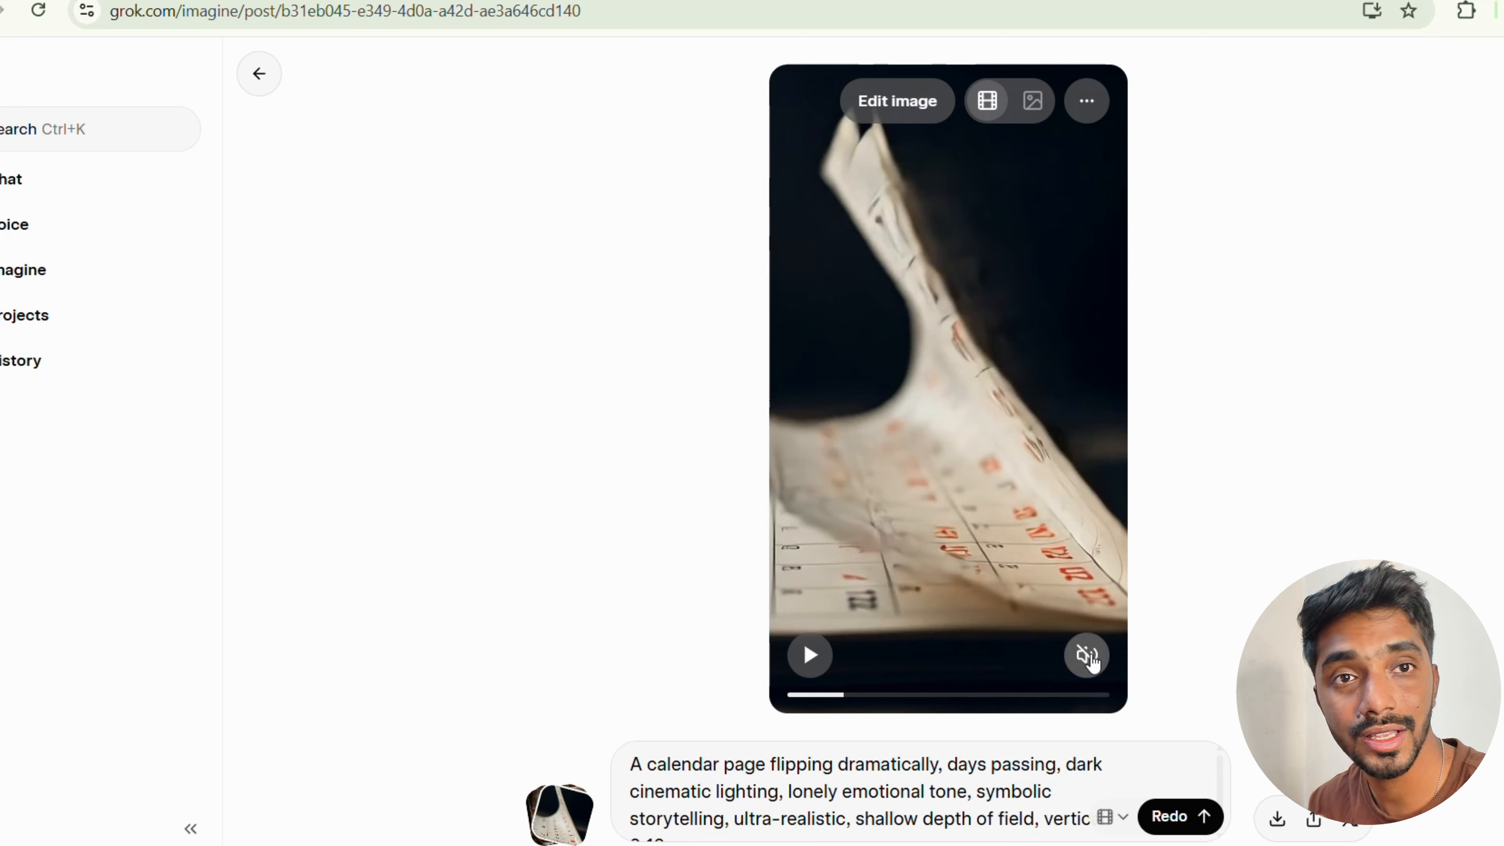
{"action": "left_click", "coordinate": [1086, 654]}
{"action": "left_click", "coordinate": [825, 658]}
{"action": "left_click", "coordinate": [829, 661]}
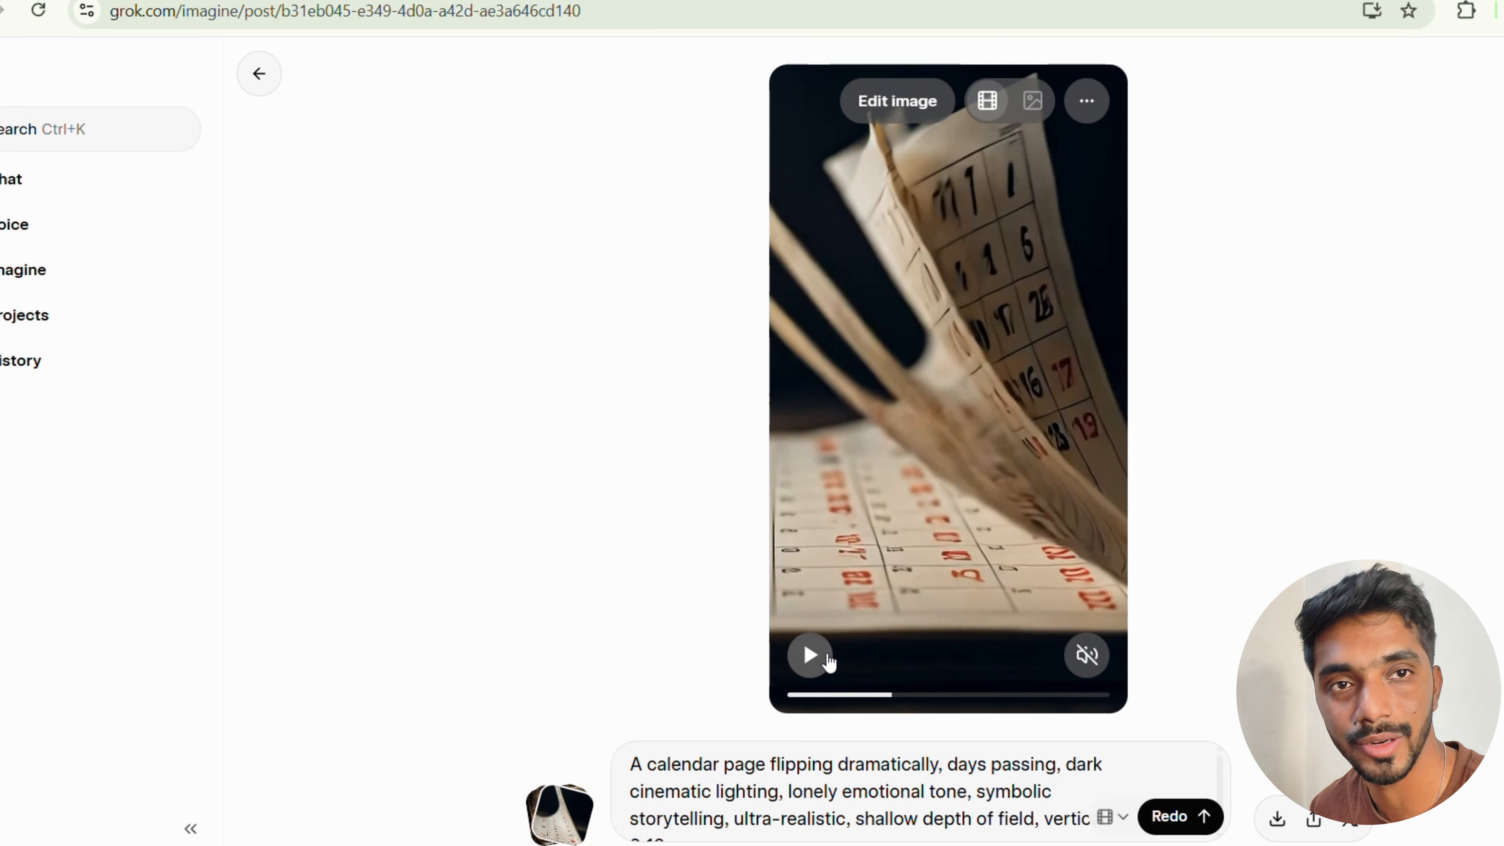